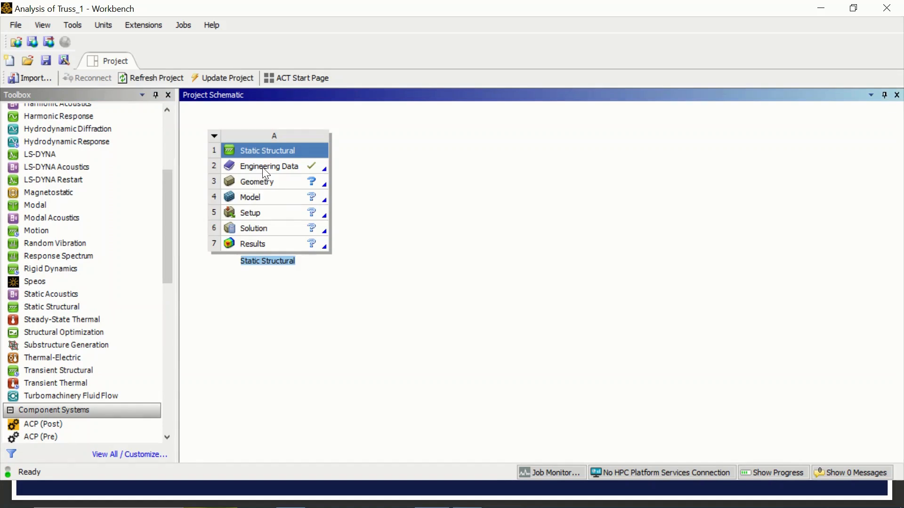
Open the Static Structural system's Engineering Data, show the engineering data sources and enlarge the outline of favorite materials
click(264, 167)
double_click(265, 167)
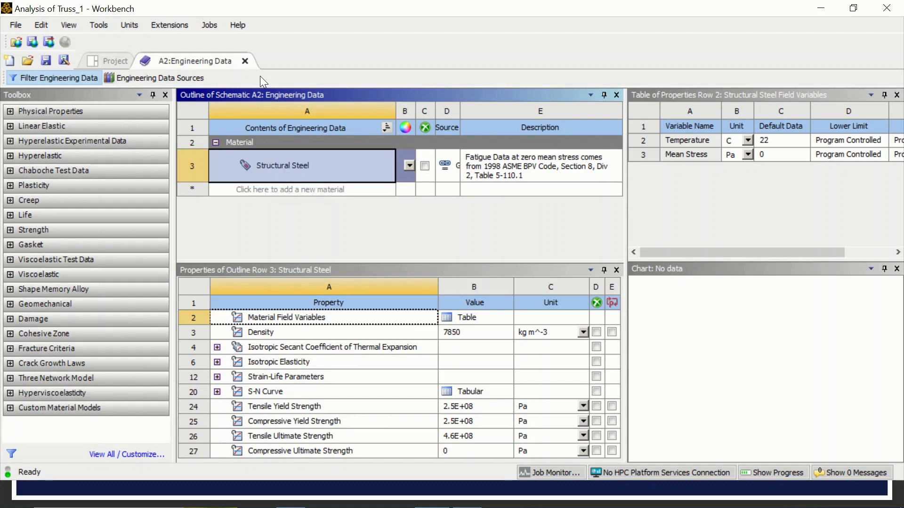
click(192, 81)
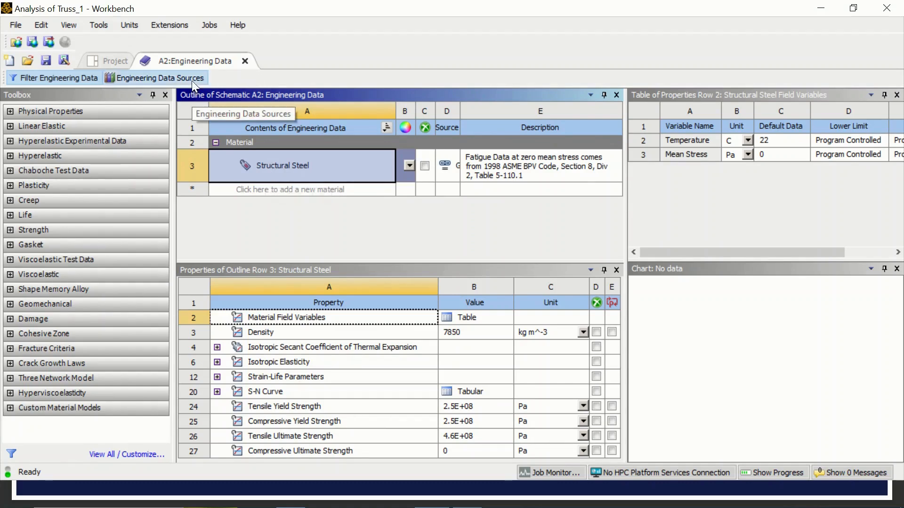
scroll(278, 302, down, 1)
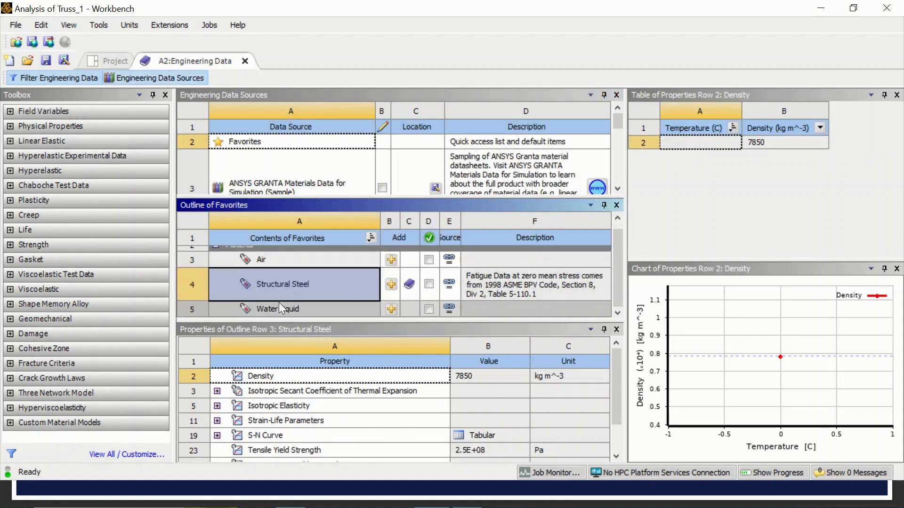
scroll(293, 299, up, 1)
scroll(292, 299, down, 1)
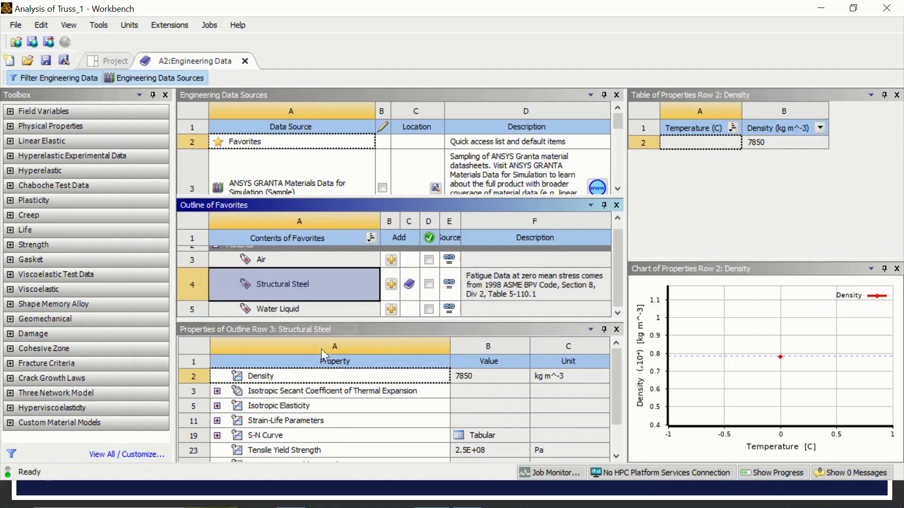
scroll(297, 285, up, 1)
scroll(300, 292, down, 1)
drag(324, 324, 325, 423)
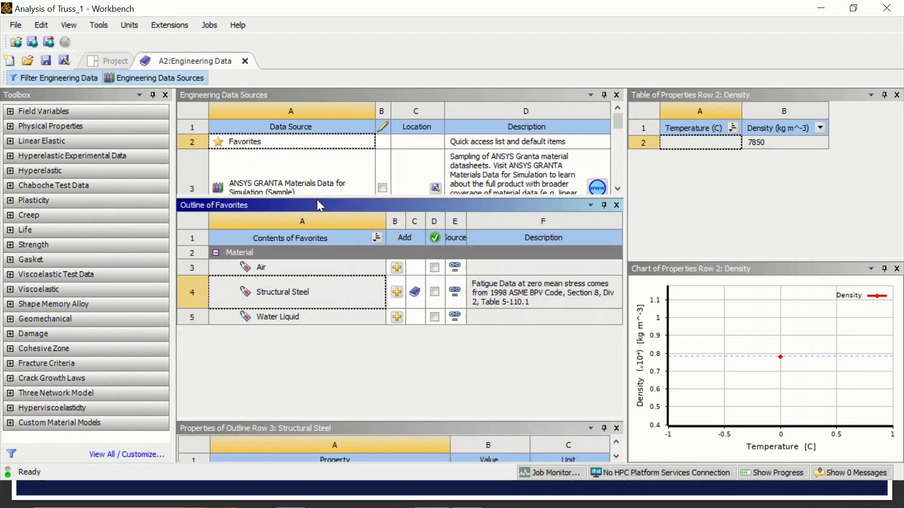
Add Aluminum Alloy from the General Materials data source to the project's engineering data
scroll(379, 163, down, 5)
scroll(288, 160, up, 5)
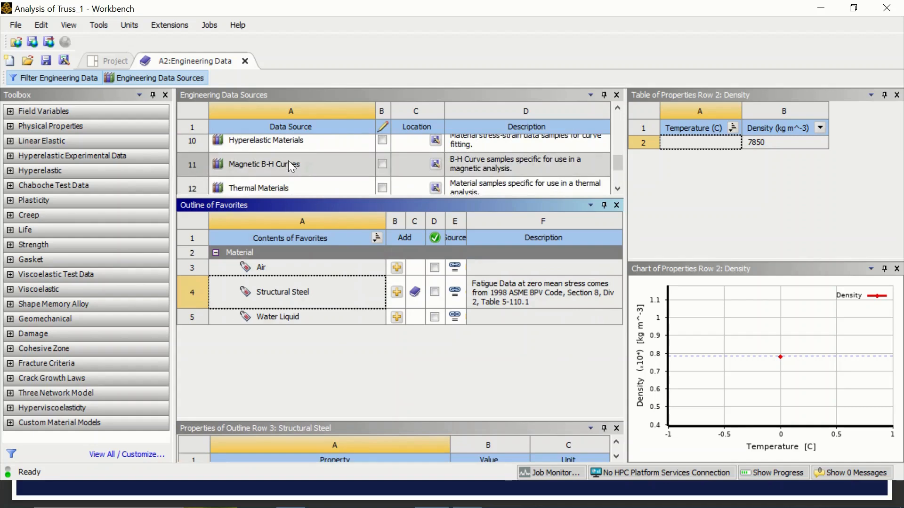
click(279, 149)
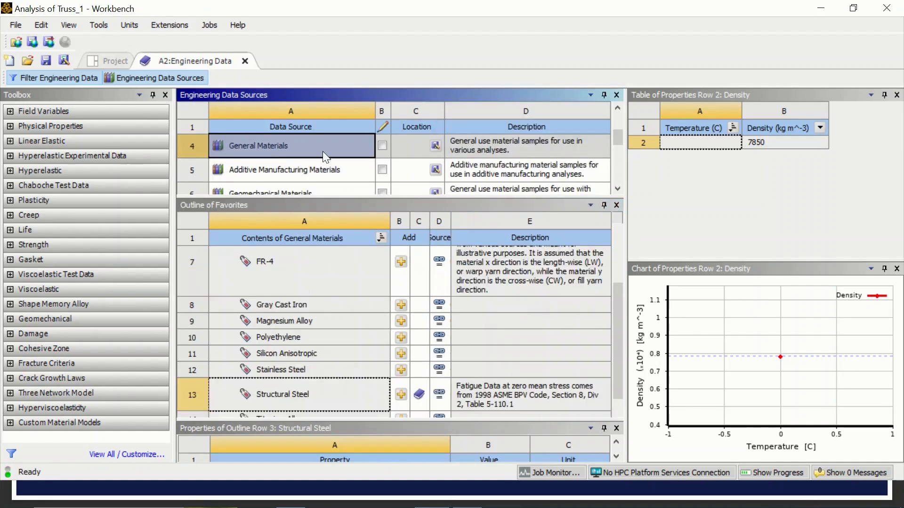
scroll(304, 384, down, 1)
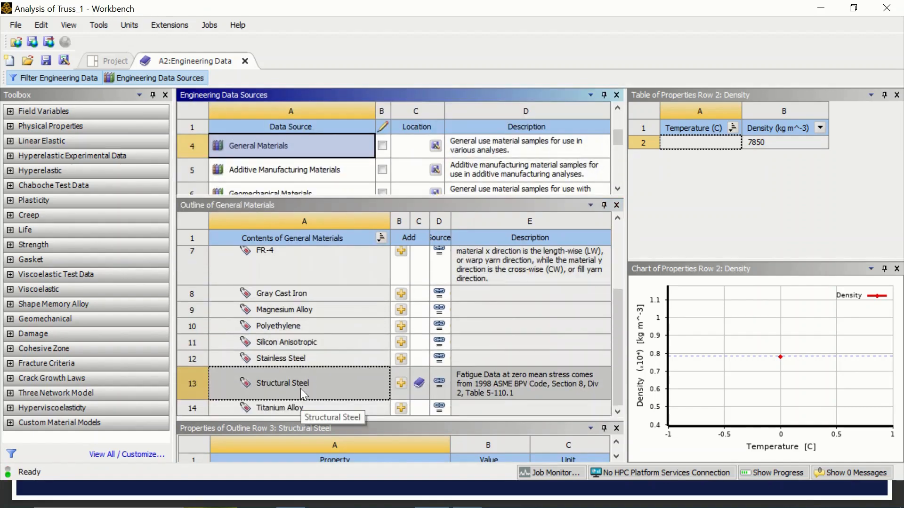
scroll(324, 339, up, 5)
click(323, 288)
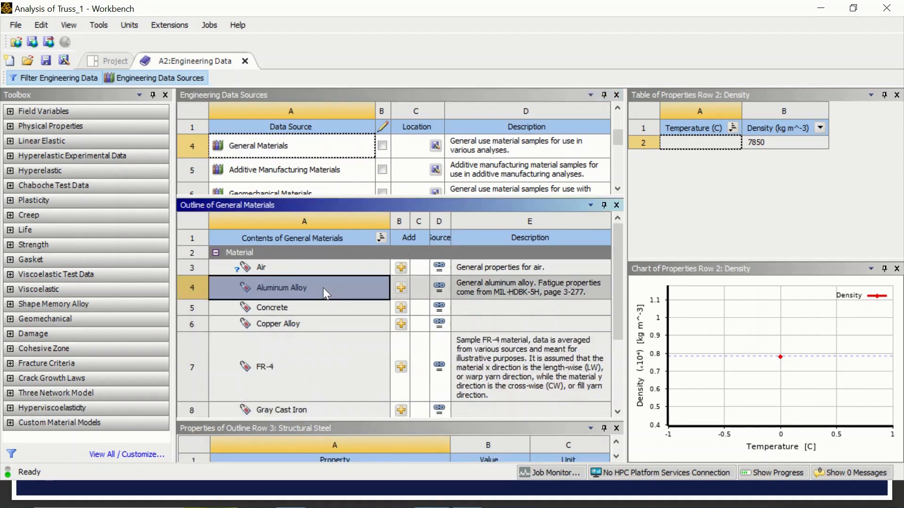
click(401, 293)
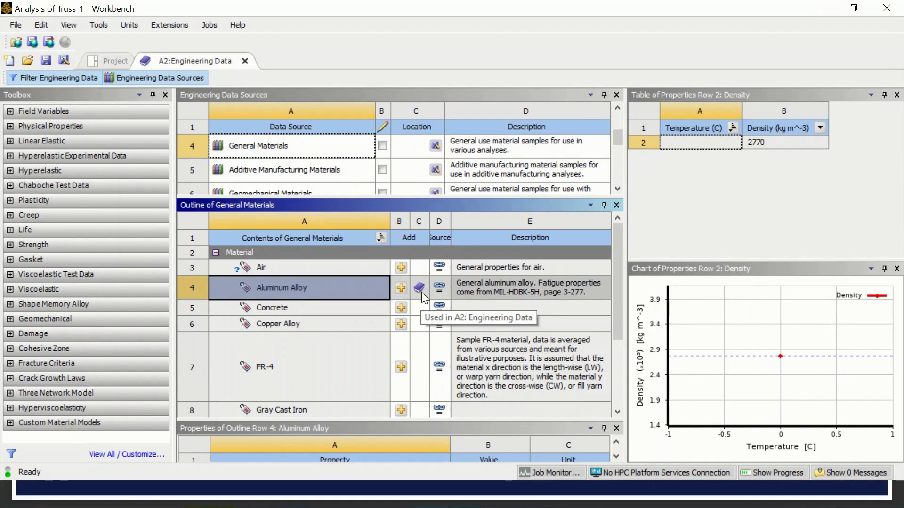
Return to the project's material list, suppress Aluminum Alloy and close Engineering Data
click(185, 81)
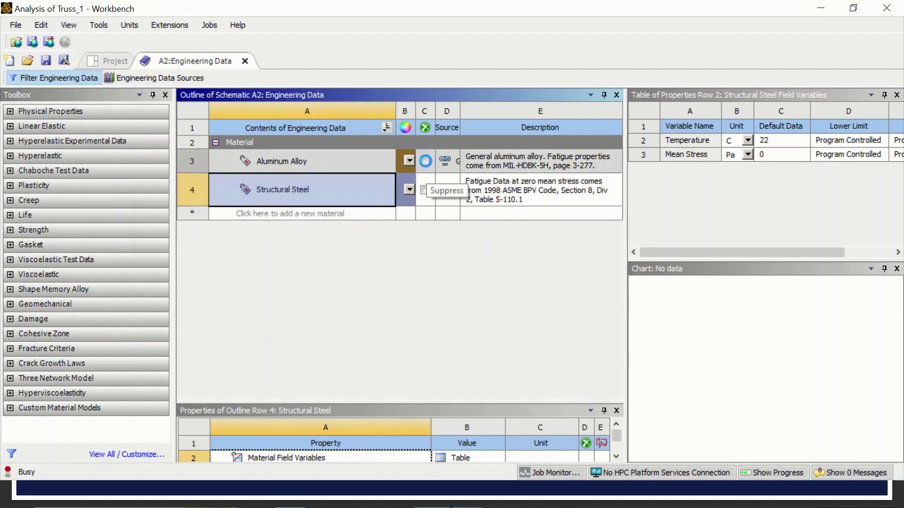
click(425, 161)
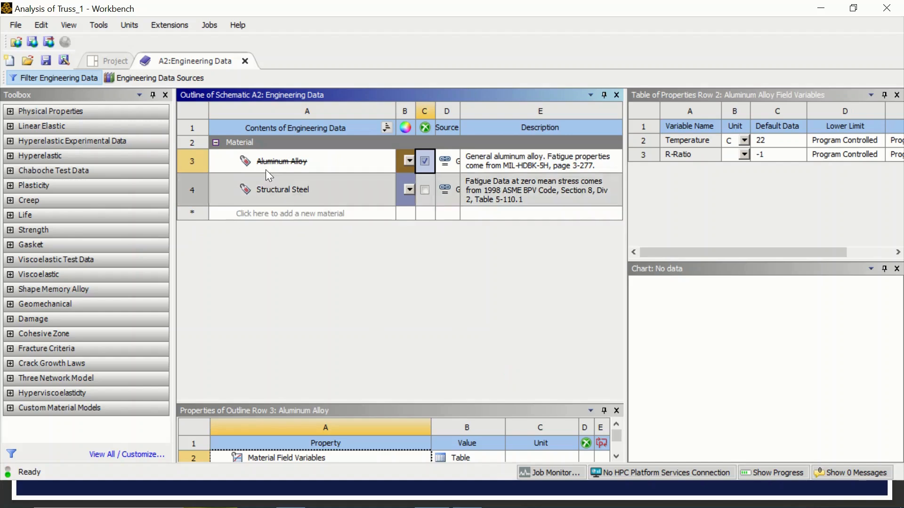
click(246, 61)
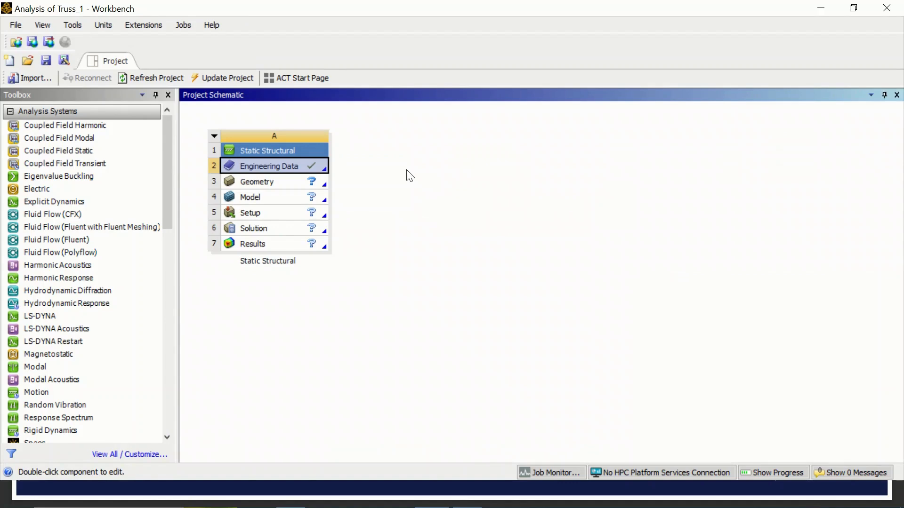
Create a new SpaceClaim geometry for the Static Structural system and clear the status history in SpaceClaim
right_click(316, 183)
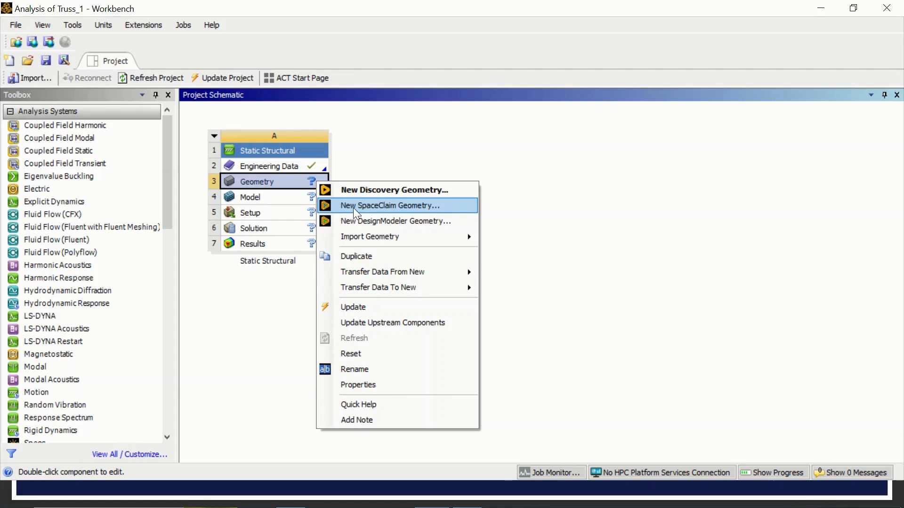
click(394, 209)
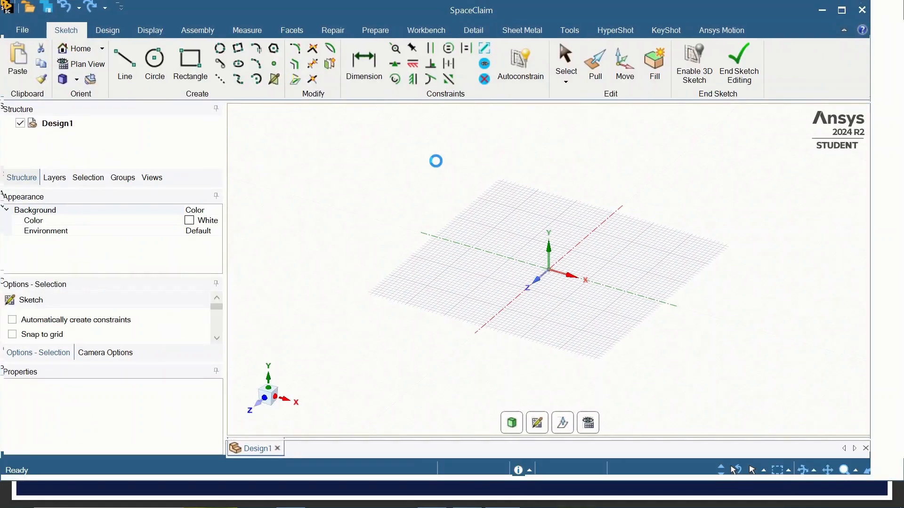
click(519, 470)
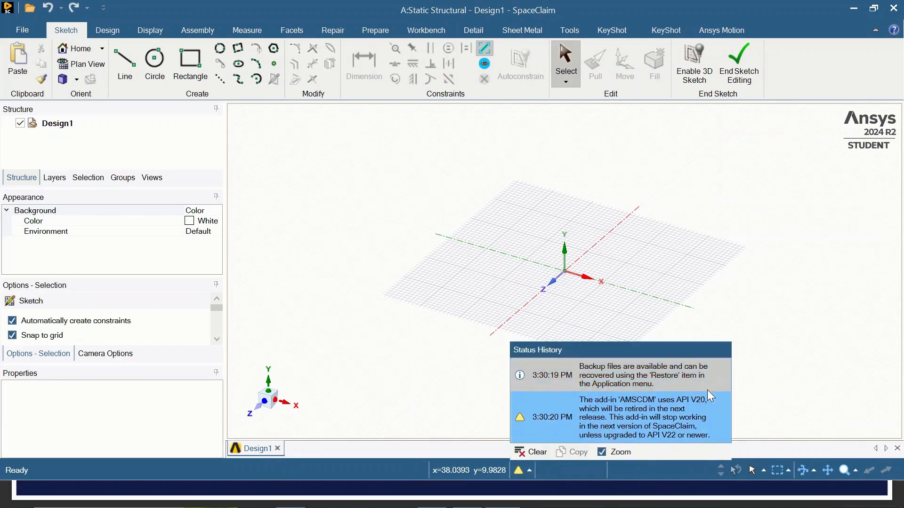
click(523, 453)
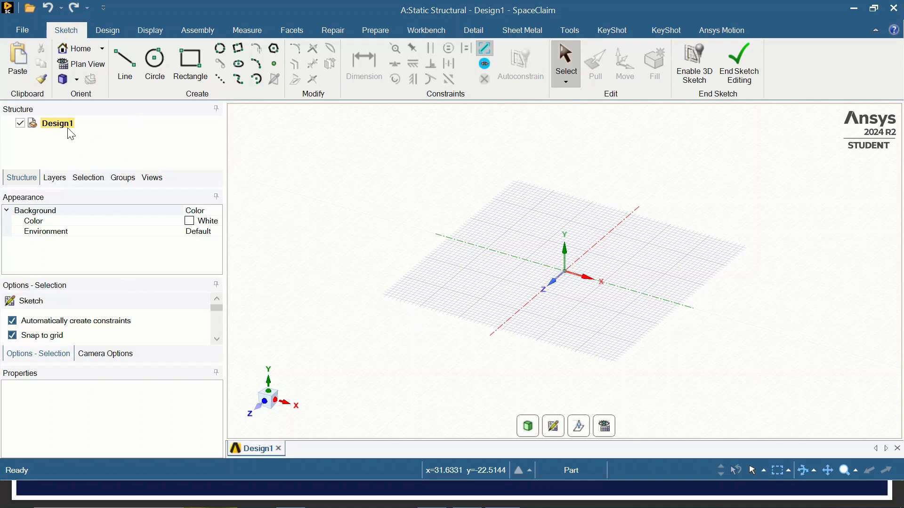
click(54, 183)
click(92, 182)
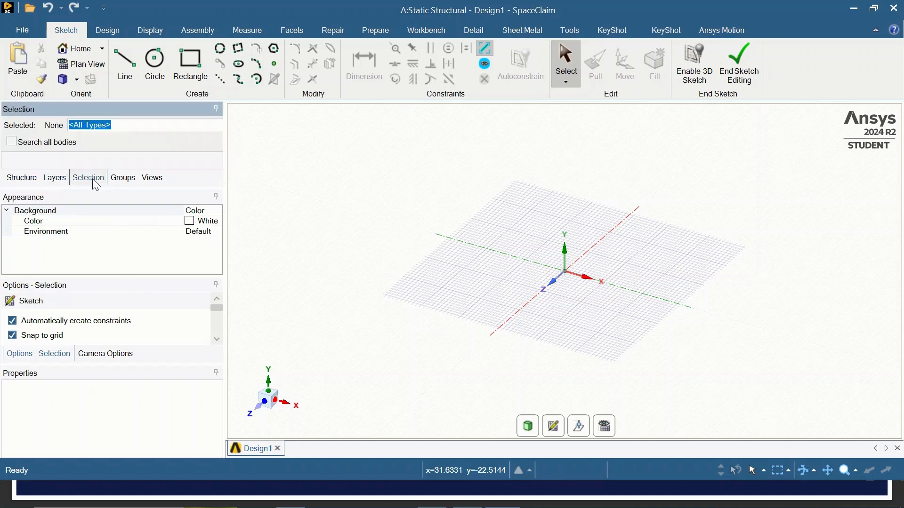
click(30, 180)
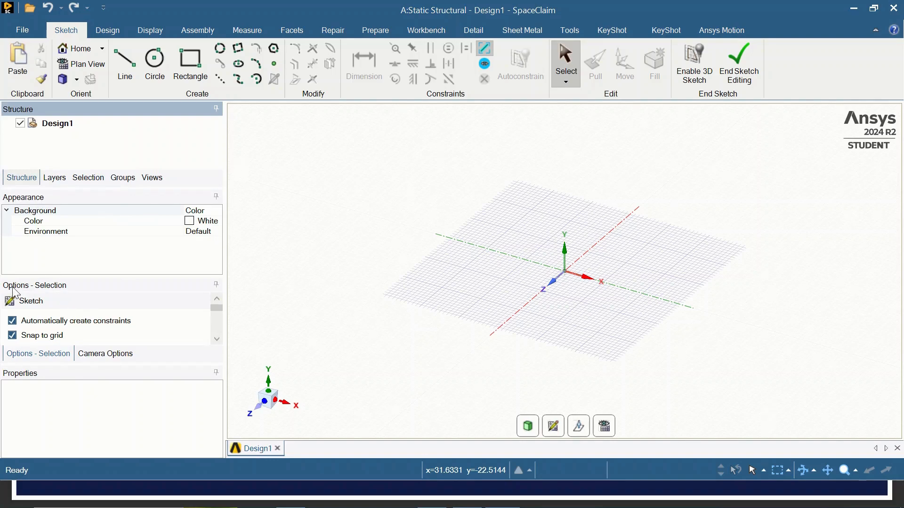
click(102, 286)
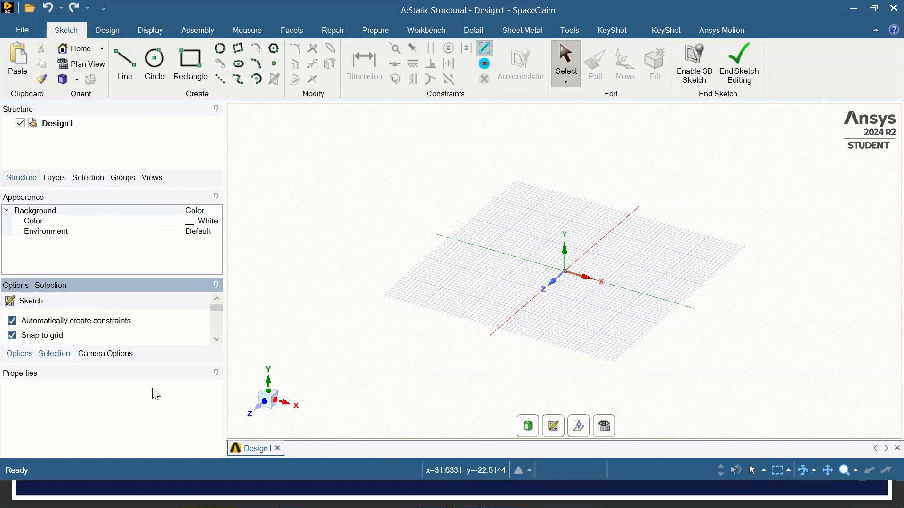
Turn on the Layout Sketch option and place the sketch on the XY plane, viewed head-on
drag(102, 366, 103, 417)
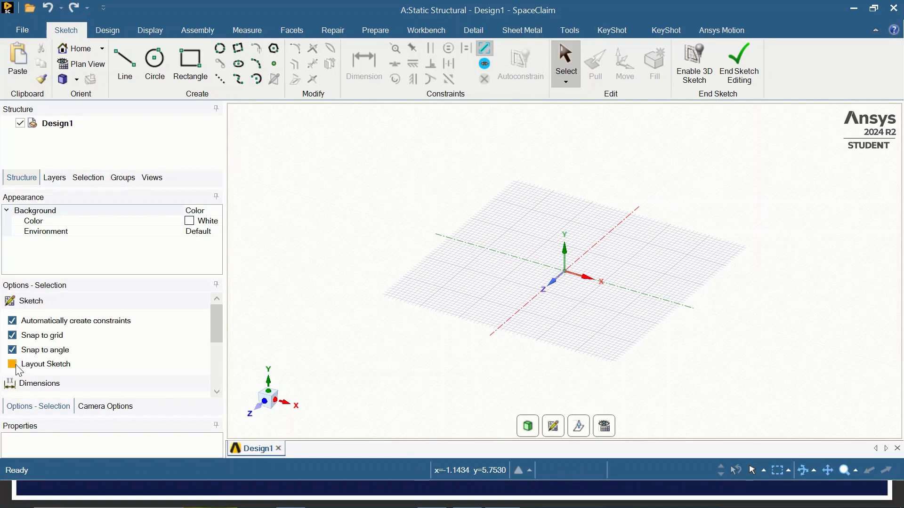
mouse_move(15, 367)
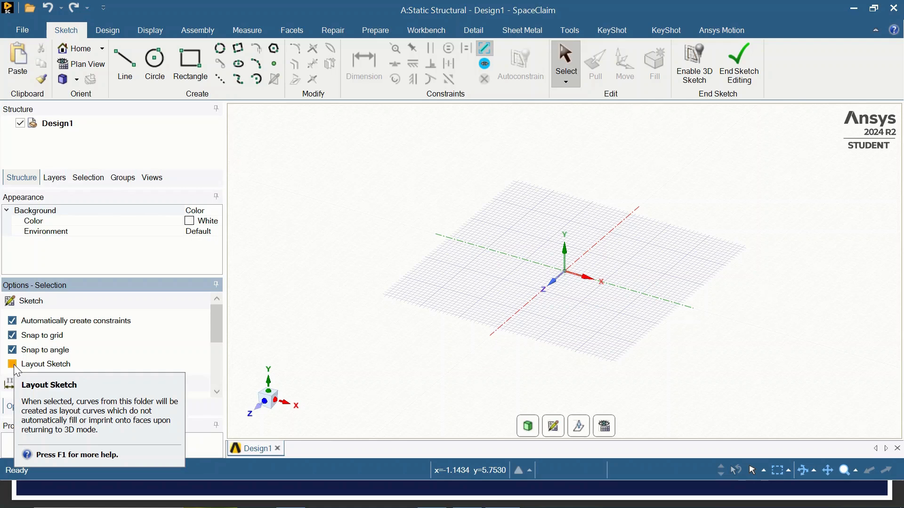
click(14, 366)
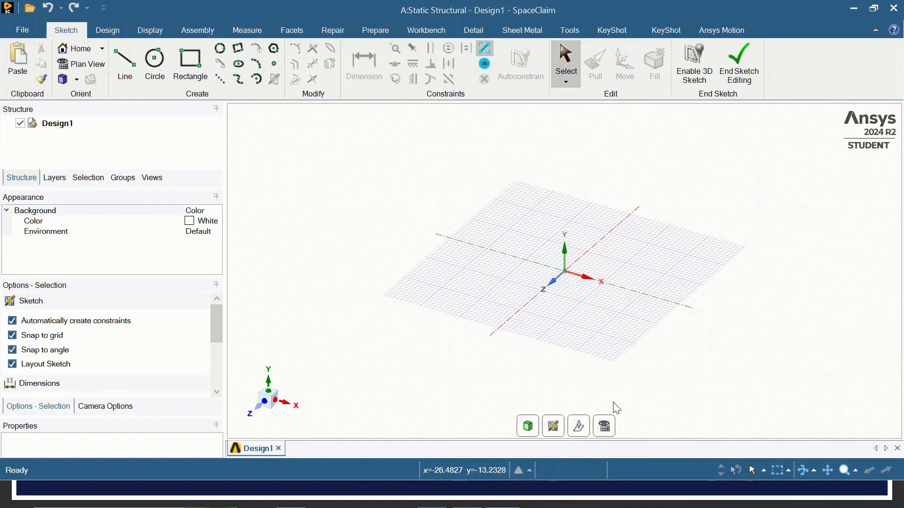
click(557, 428)
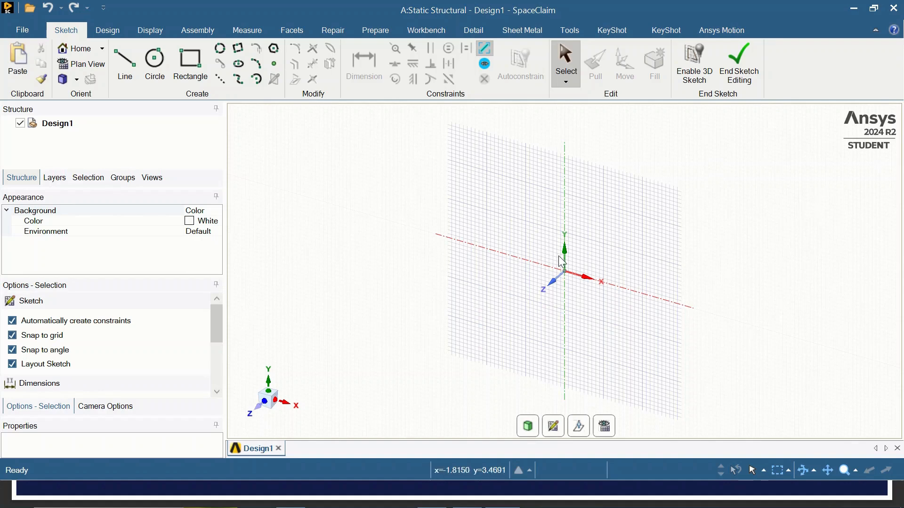
click(608, 428)
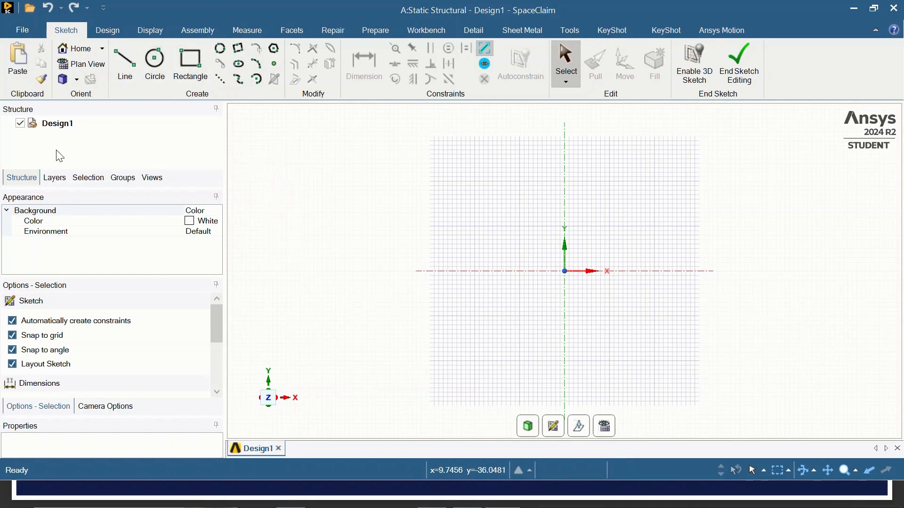
Set the length unit of this document to Meters in the SpaceClaim options
click(20, 30)
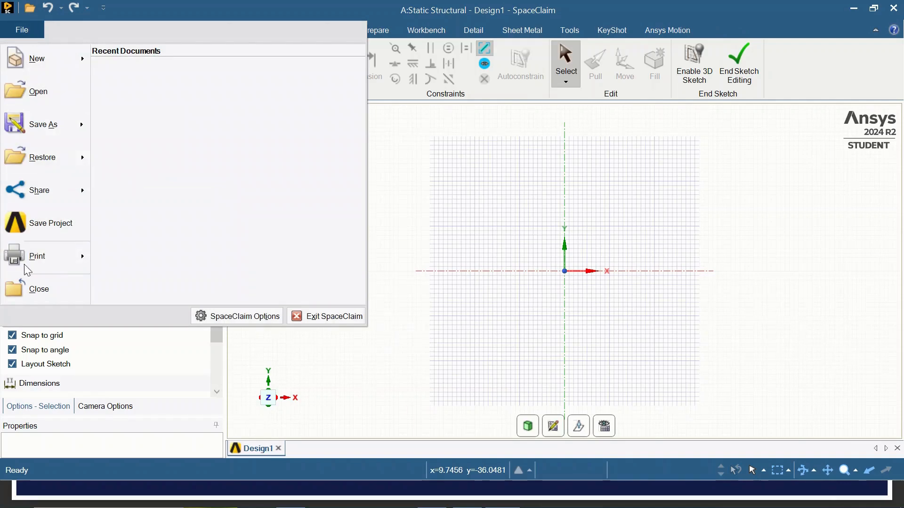
click(22, 30)
click(22, 30)
click(250, 317)
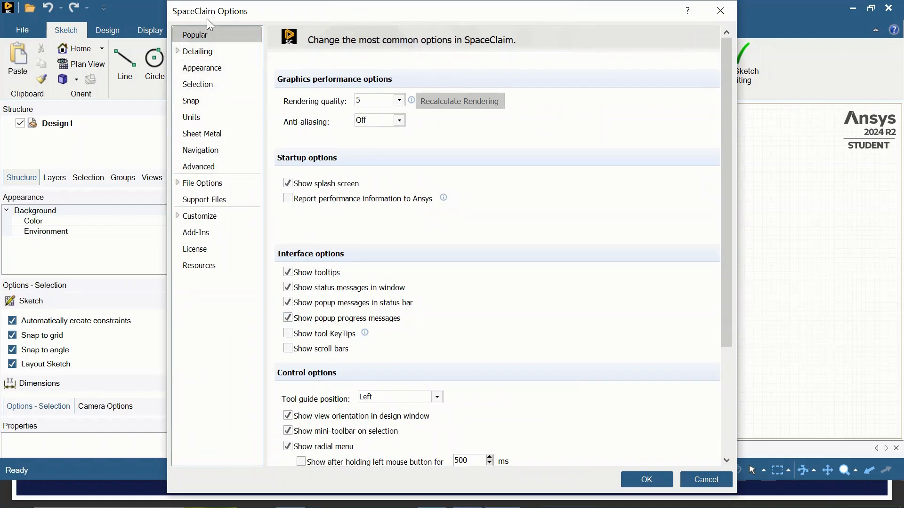
click(196, 118)
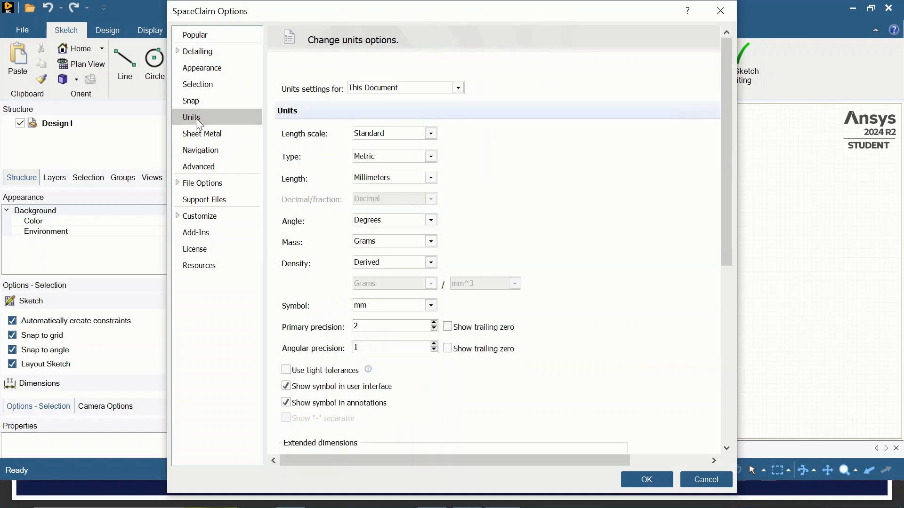
click(429, 177)
click(402, 230)
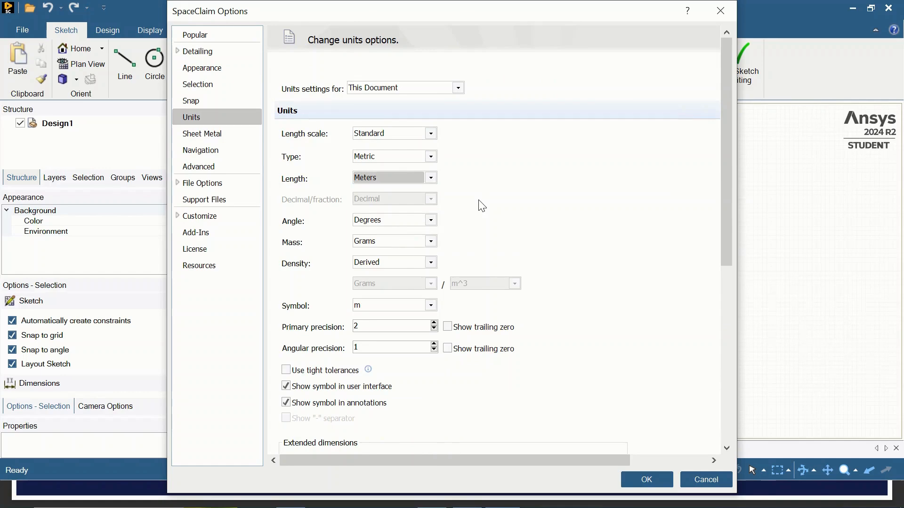
click(432, 177)
click(432, 177)
click(648, 476)
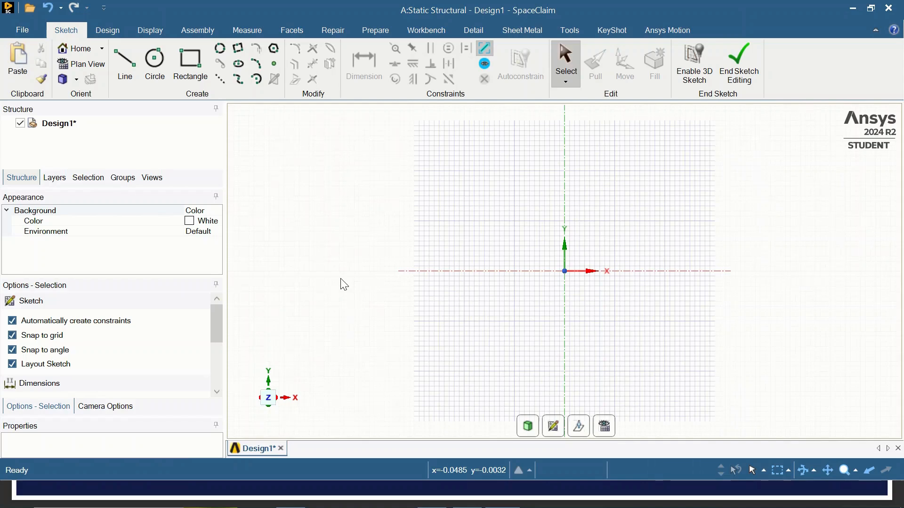
Draw a 3 m horizontal line from the origin along the positive X axis
click(130, 85)
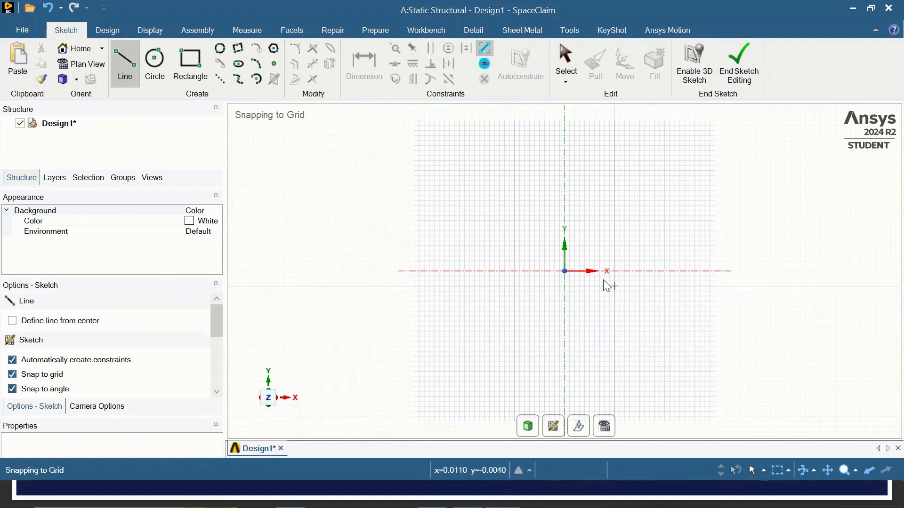
click(564, 271)
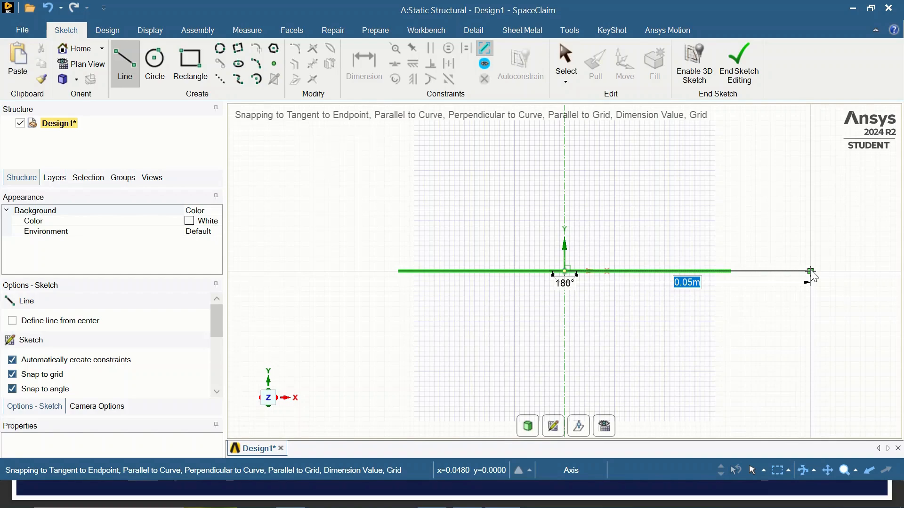
text(3)
key(Escape)
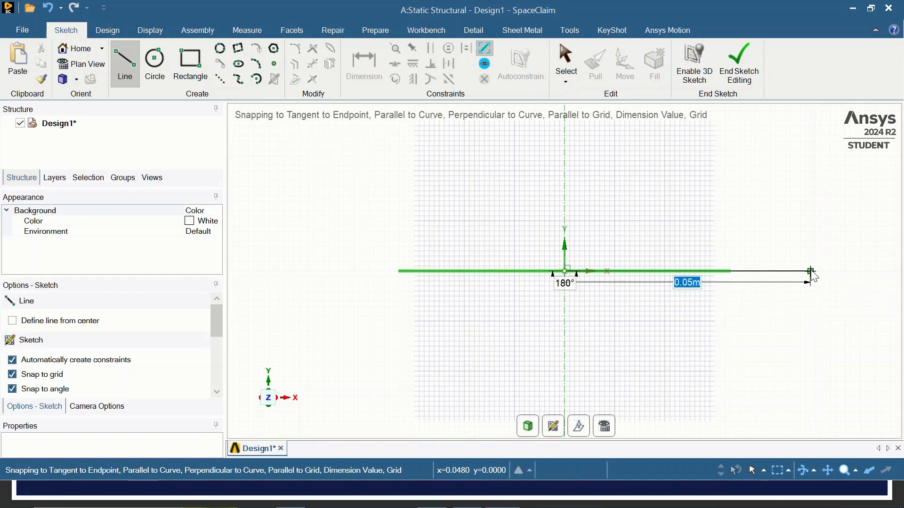
click(811, 272)
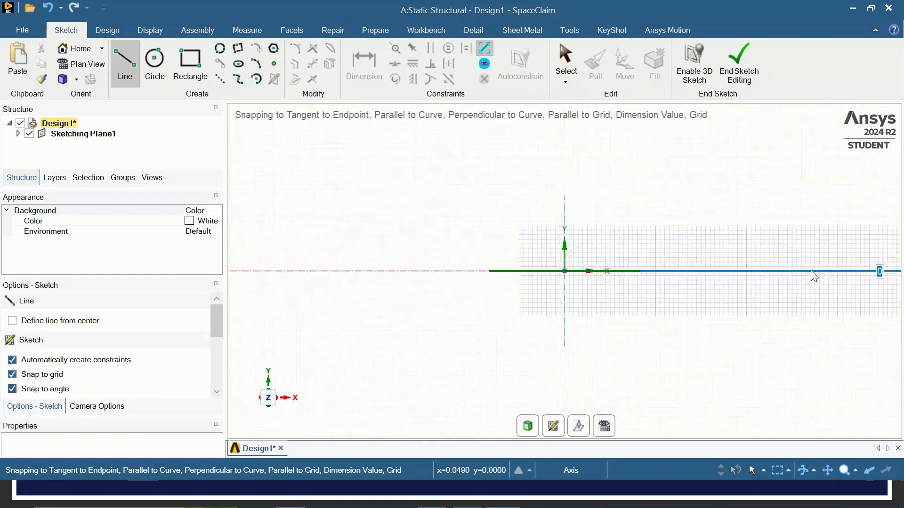
key(Escape)
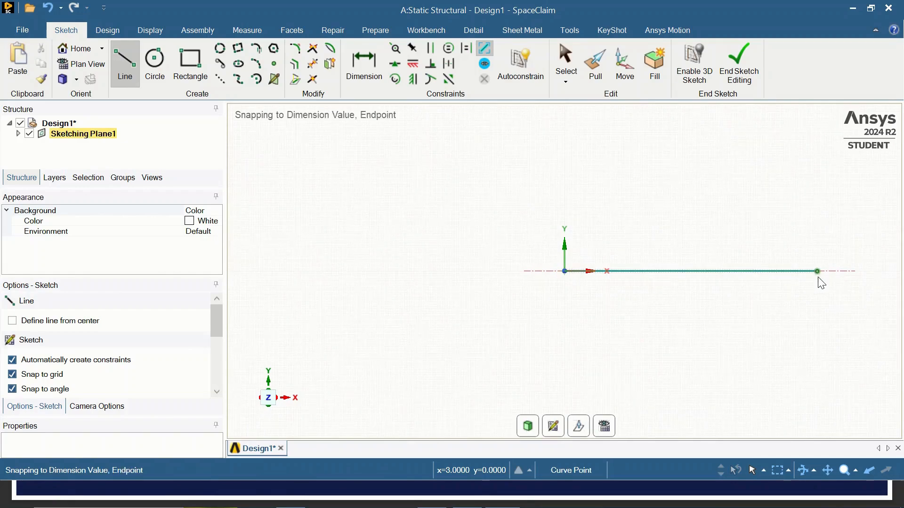
Draw a 1 m vertical construction line upward from the midpoint of the 3 m horizontal line
click(817, 273)
key(Escape)
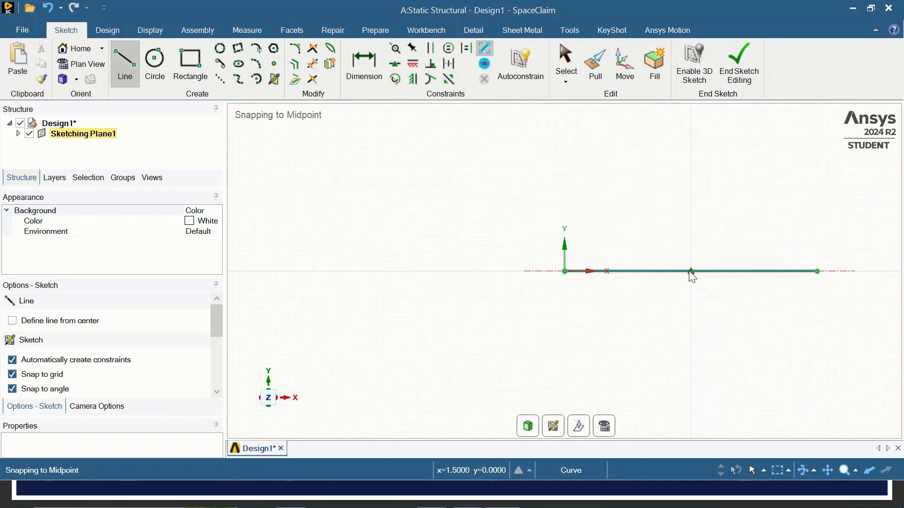
click(219, 79)
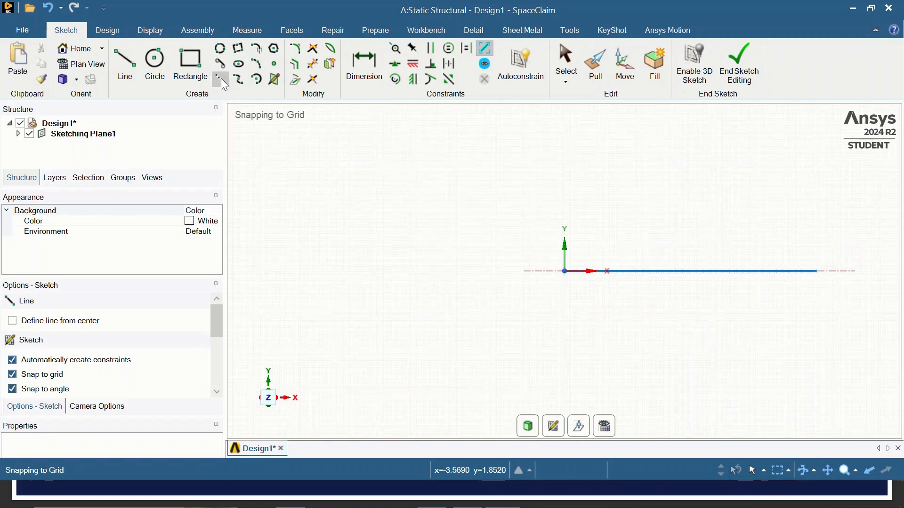
click(692, 271)
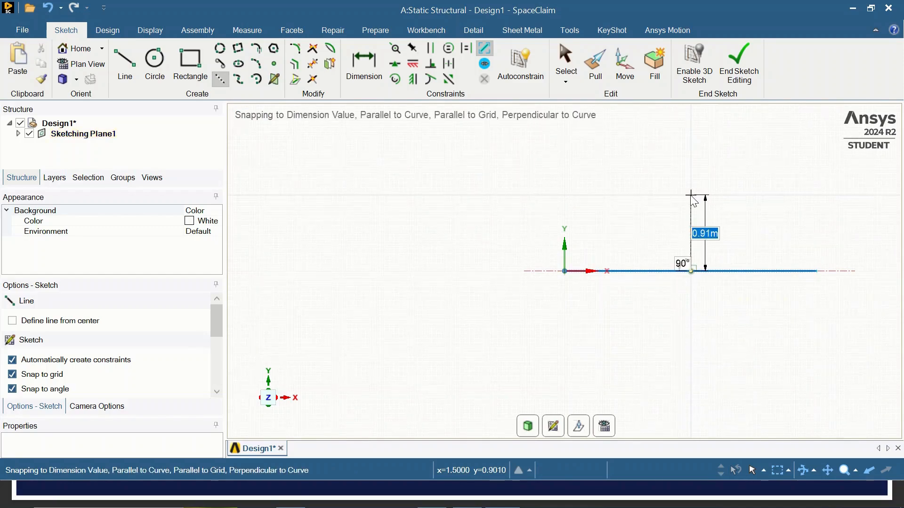
text(1)
key(Return)
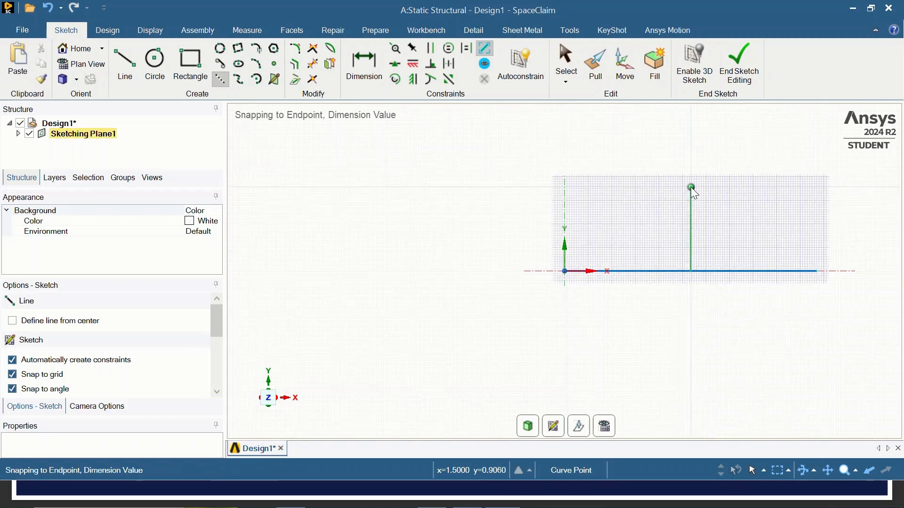
key(Escape)
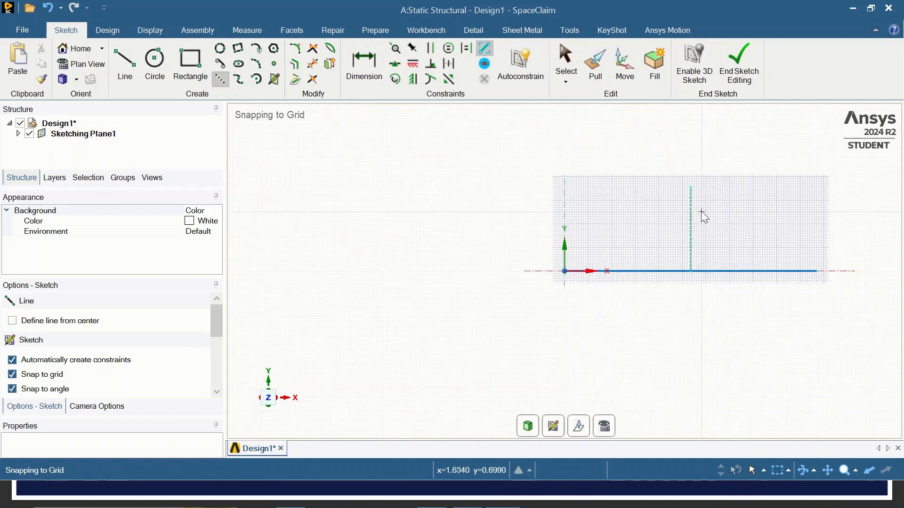
key(Escape)
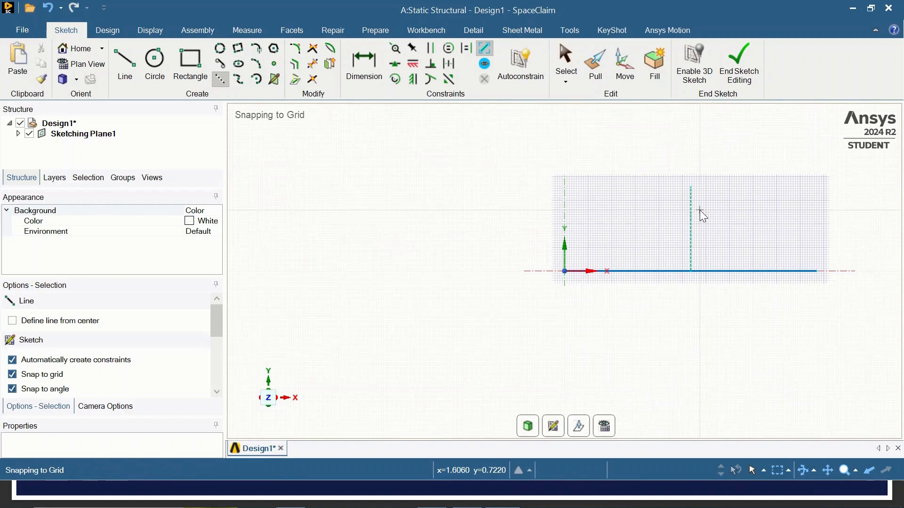
Draw two inclined lines joining the ends of the horizontal line to the upper end of the construction line
click(125, 64)
click(564, 271)
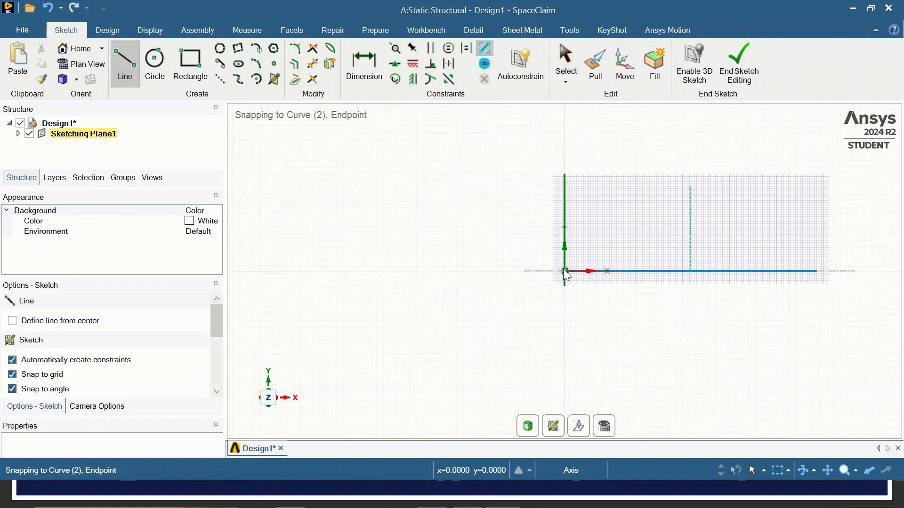
click(691, 187)
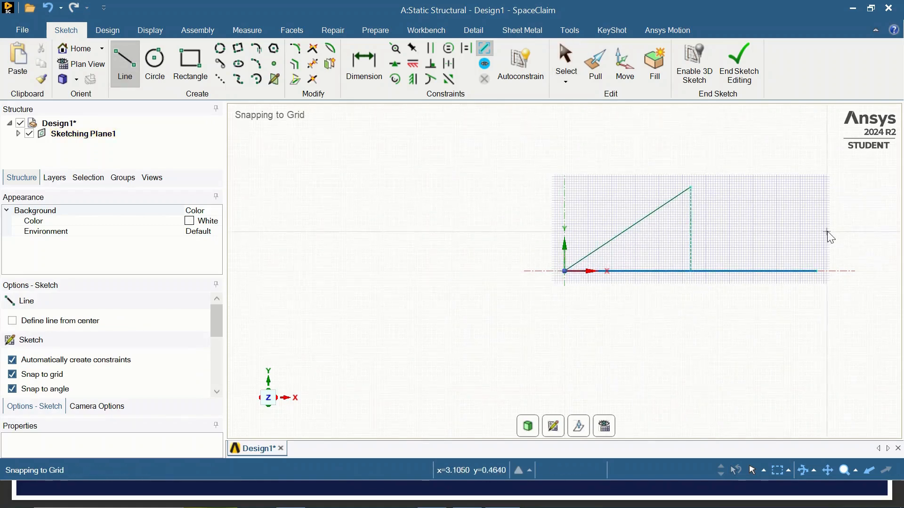
click(817, 271)
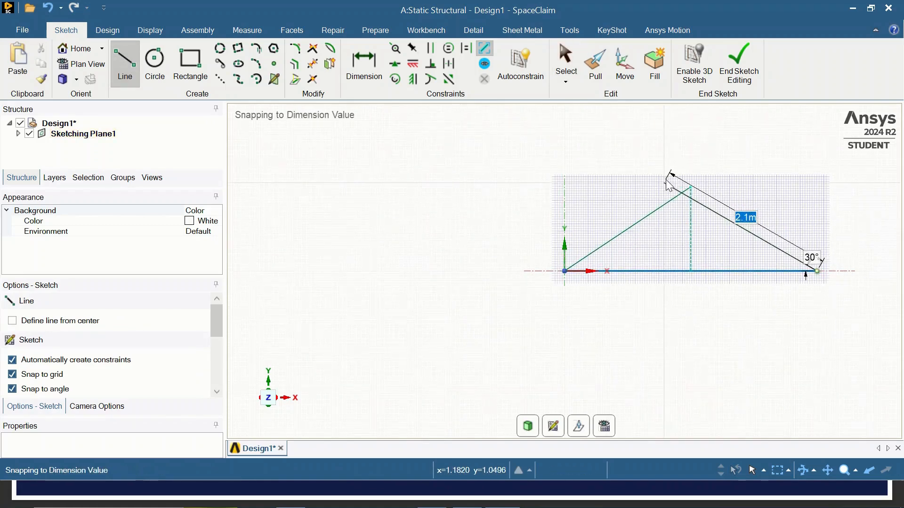
click(691, 187)
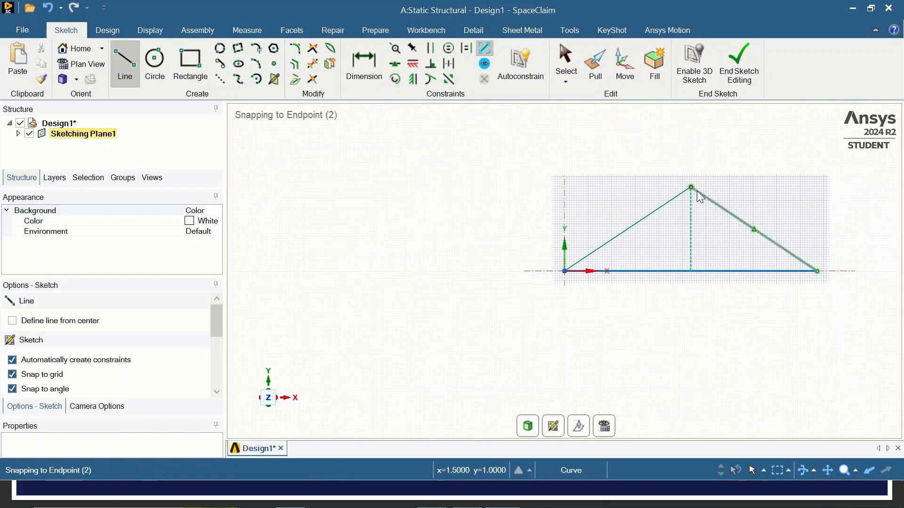
key(Escape)
Delete the vertical construction line and finish editing the sketch
click(691, 216)
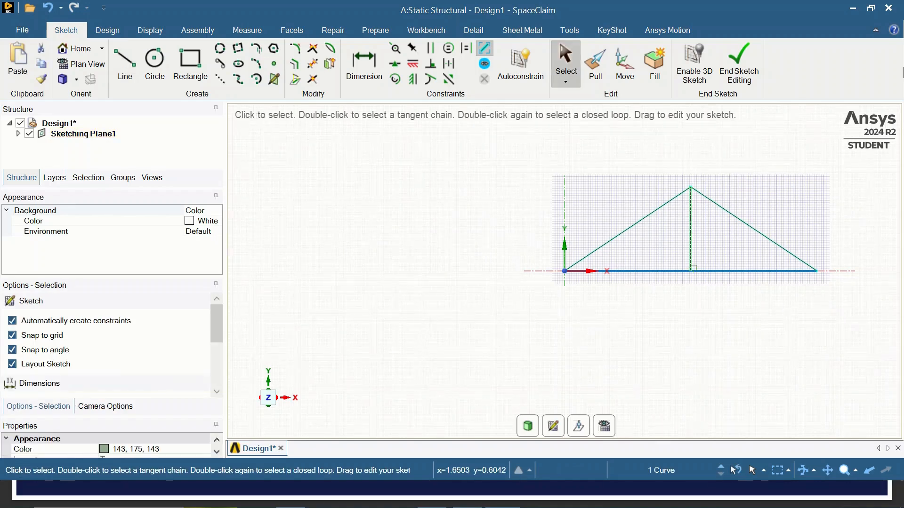
key(Delete)
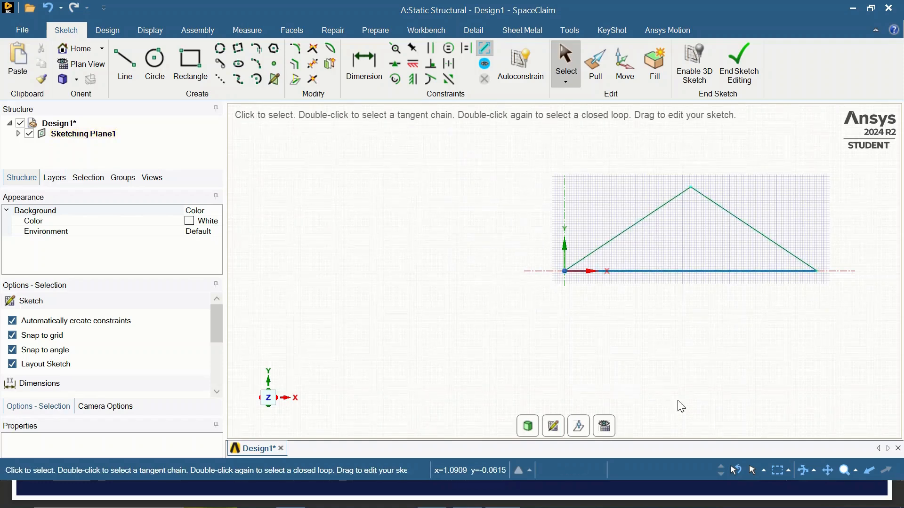
click(734, 55)
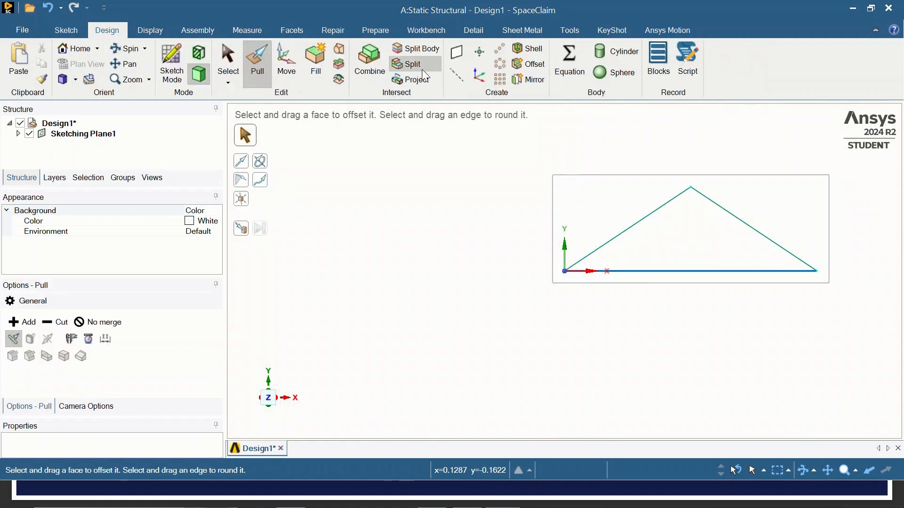
Add a solid circular beam profile from the profile library to the design
click(372, 31)
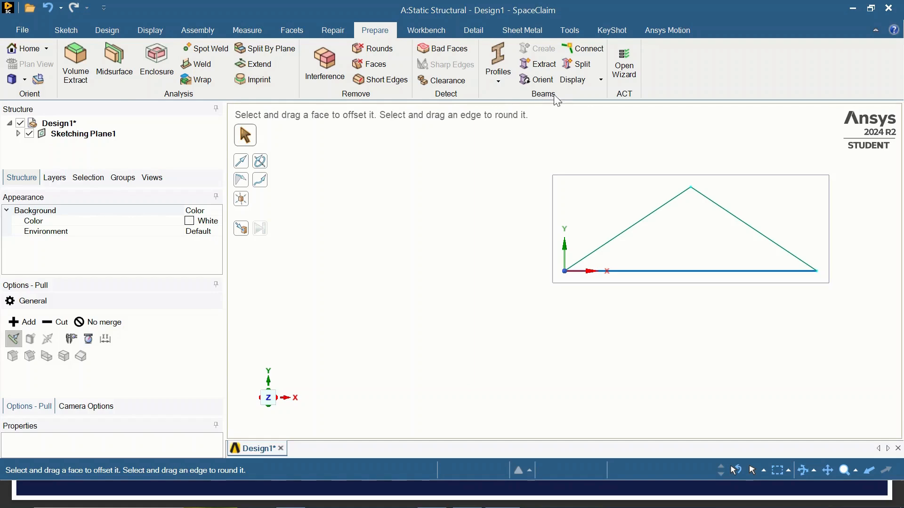
click(499, 83)
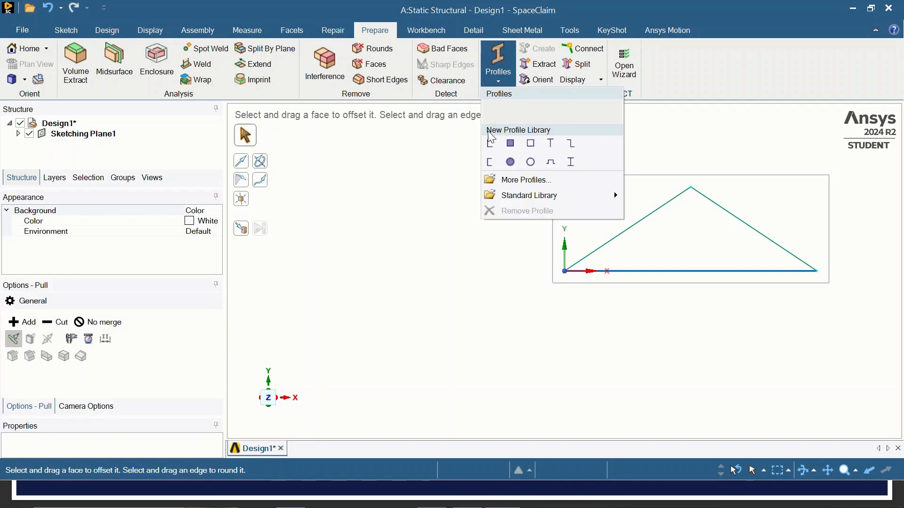
mouse_move(494, 194)
click(511, 163)
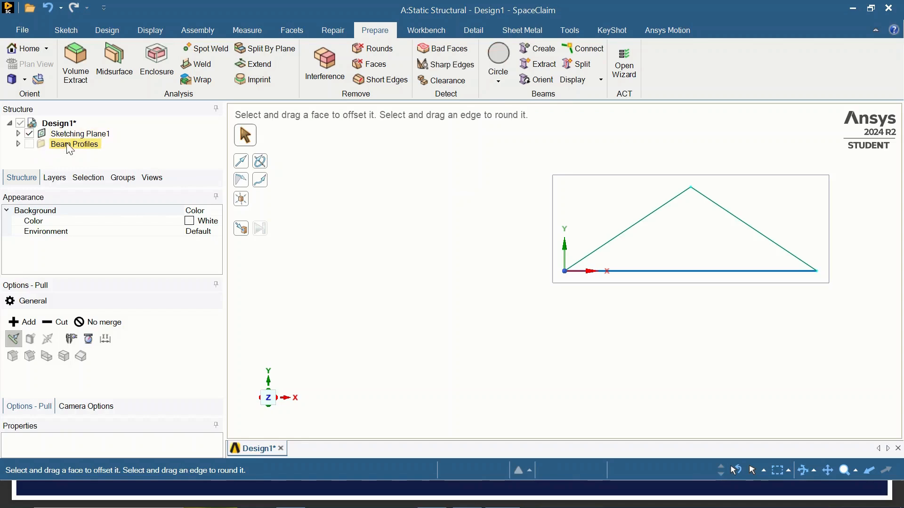
Open the Circle profile under Beam Profiles for editing
click(61, 144)
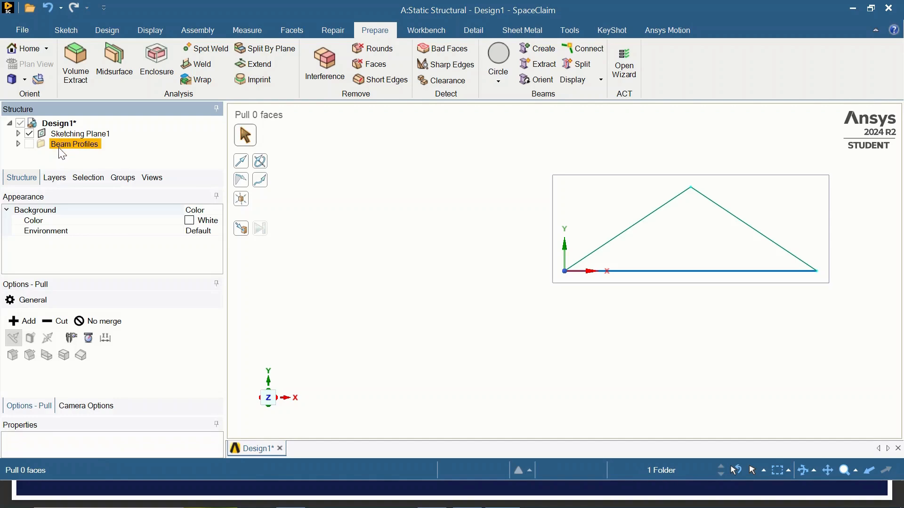
click(18, 144)
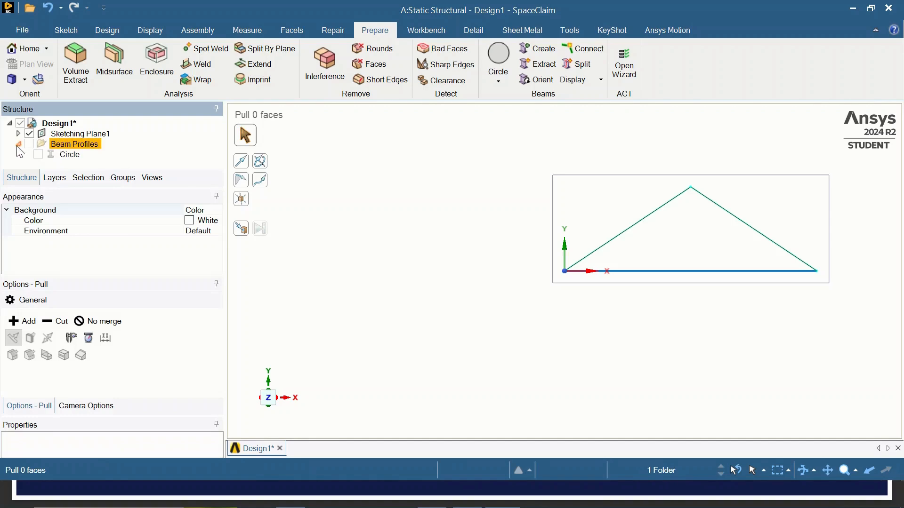
click(67, 156)
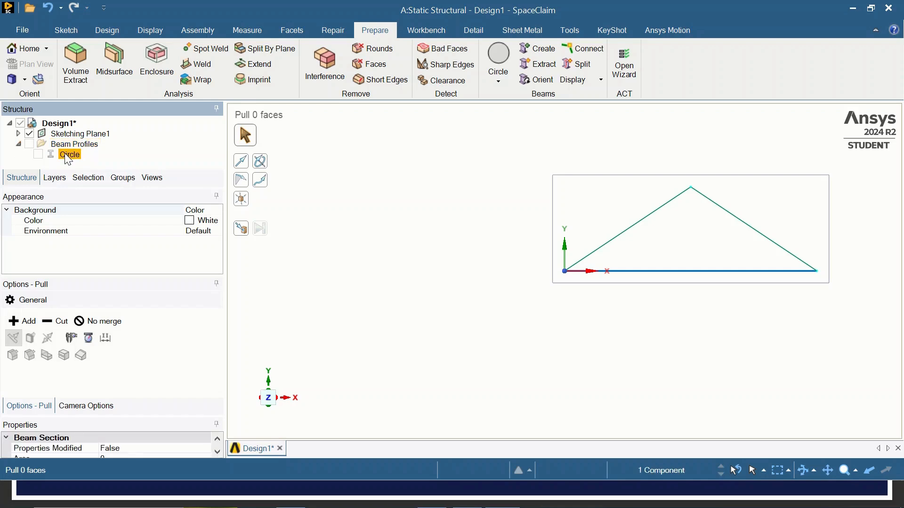
right_click(65, 155)
click(90, 161)
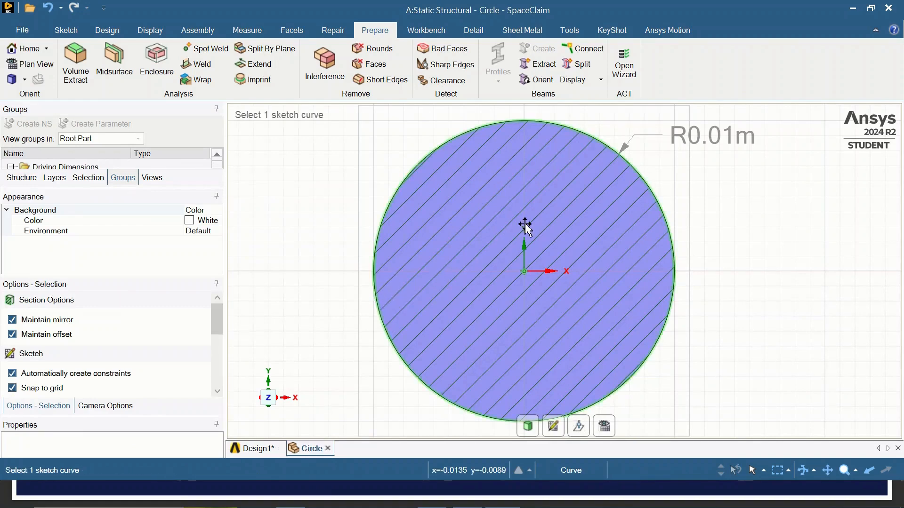
Inspect the circle profile's driving radius dimension R and close the profile without changing it
double_click(725, 138)
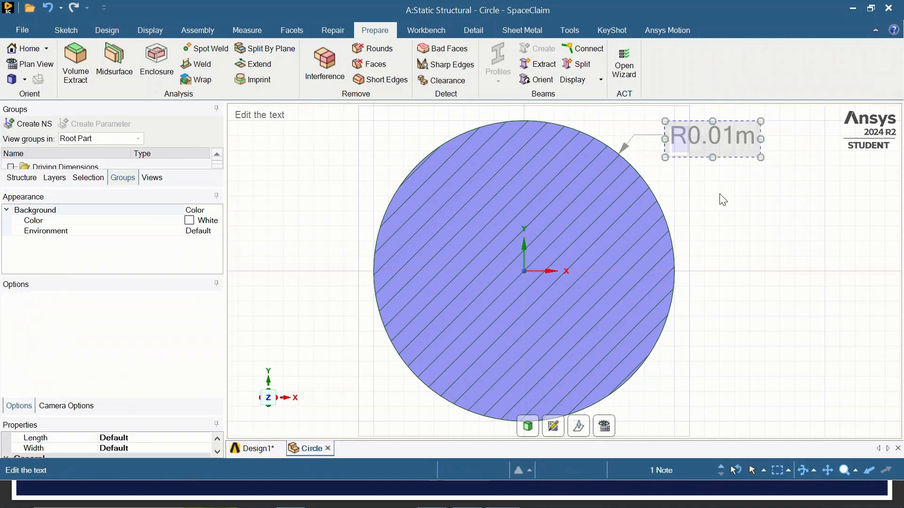
click(728, 201)
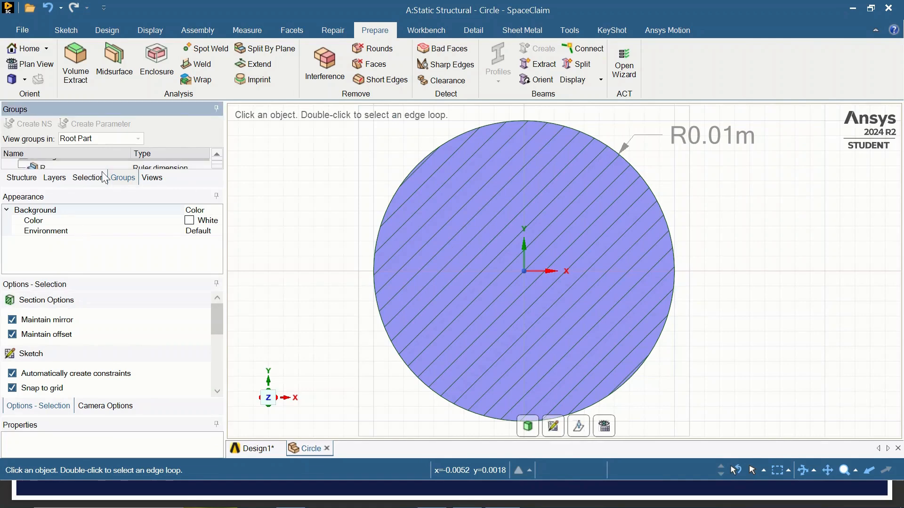
scroll(165, 160, down, 1)
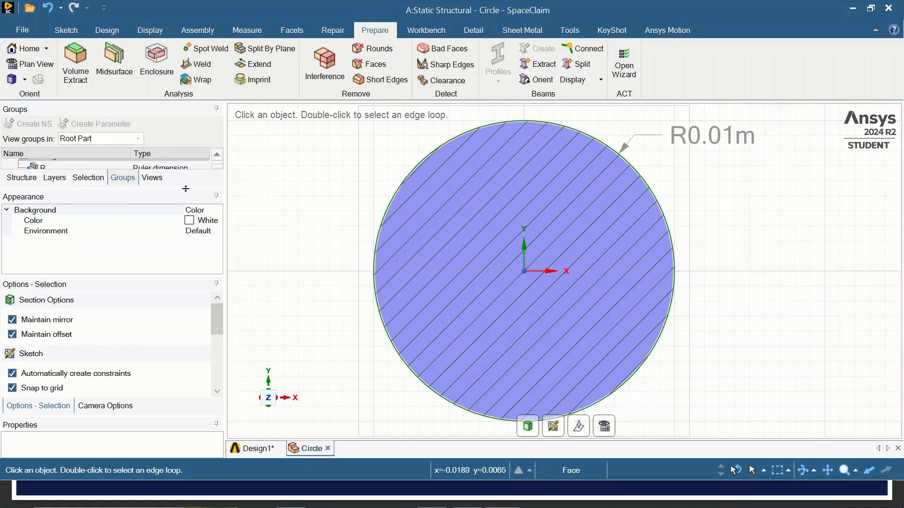
drag(185, 188, 185, 240)
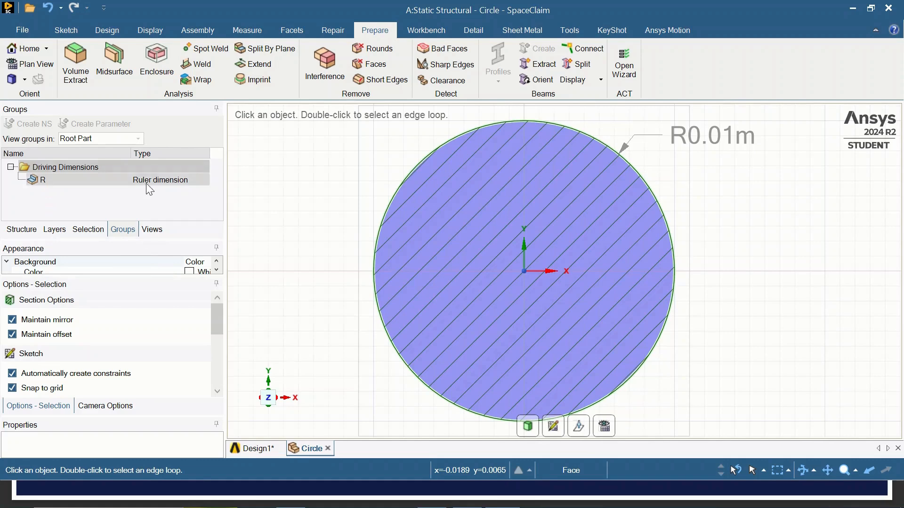
click(170, 183)
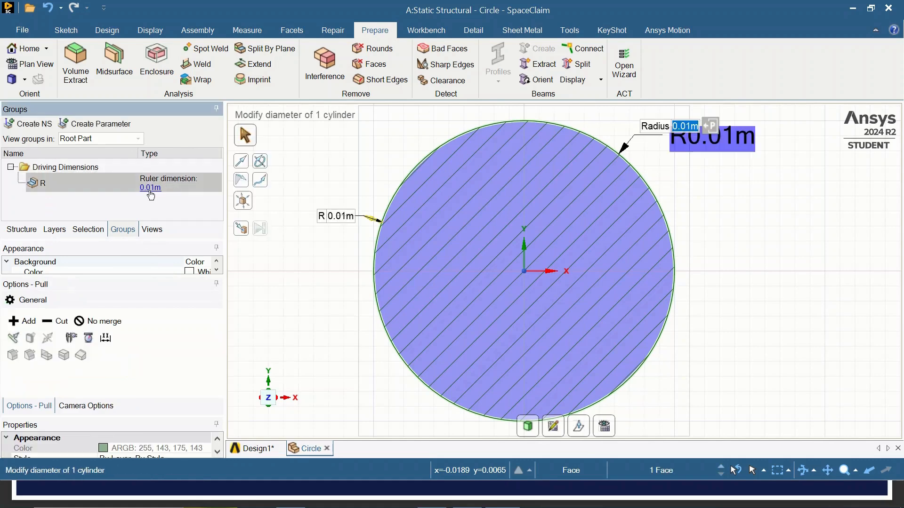
click(195, 217)
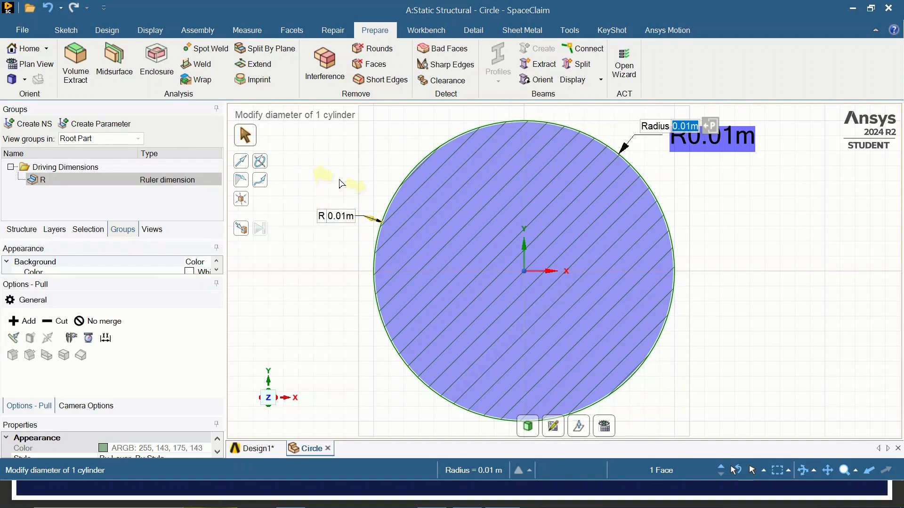
click(328, 447)
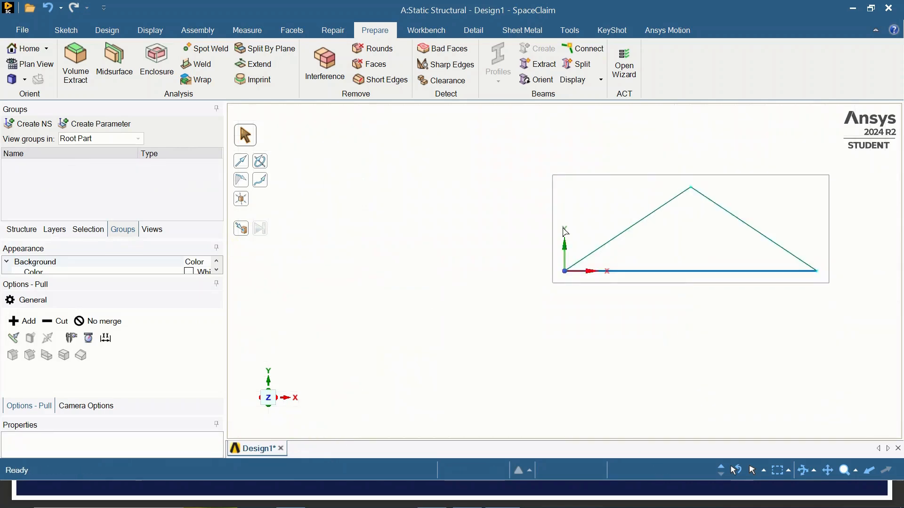
Create beams with the Circle profile from all three lines of the triangular sketch under Sketching Plane1
click(21, 230)
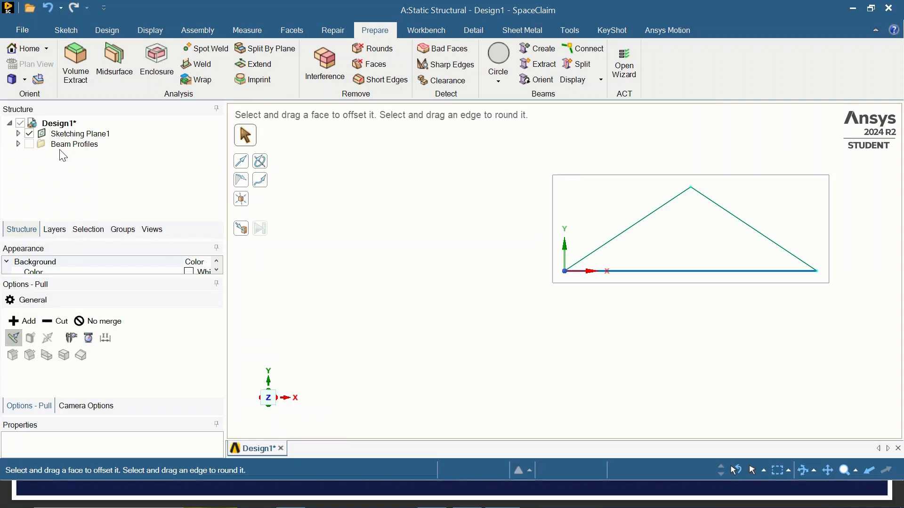
click(18, 144)
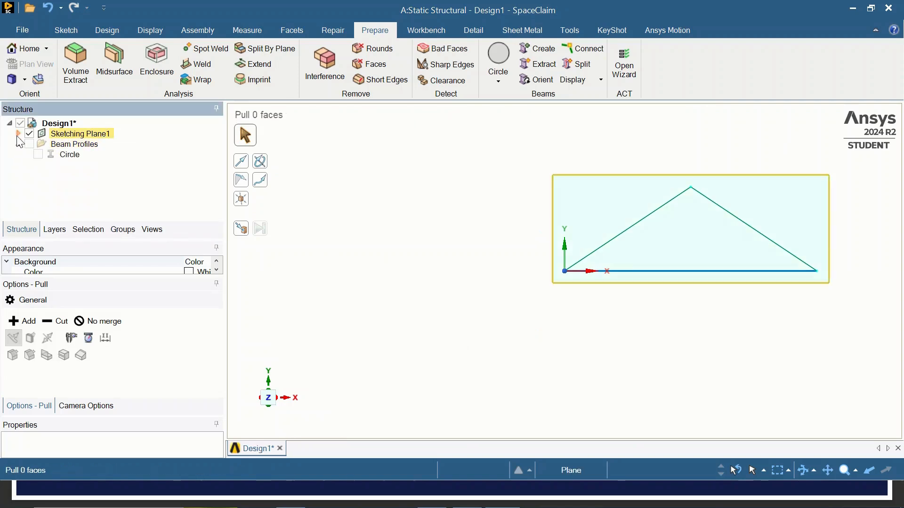
click(18, 134)
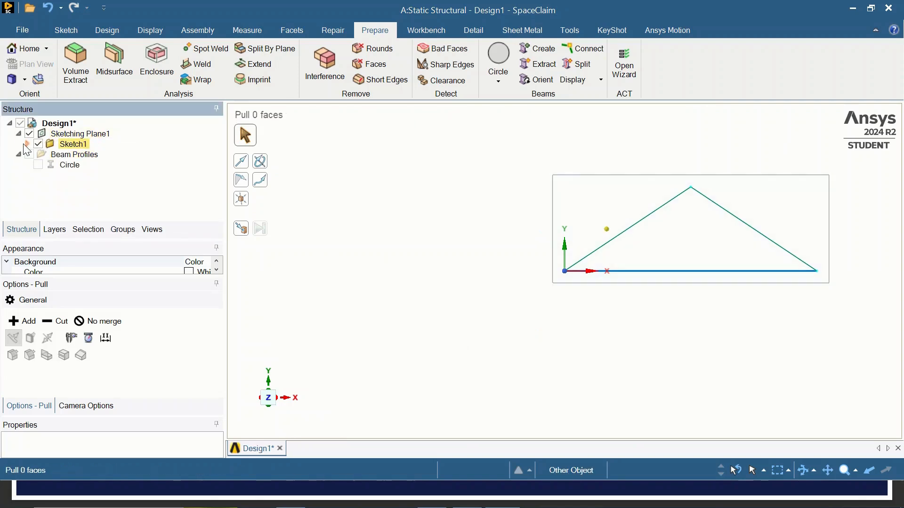
click(18, 133)
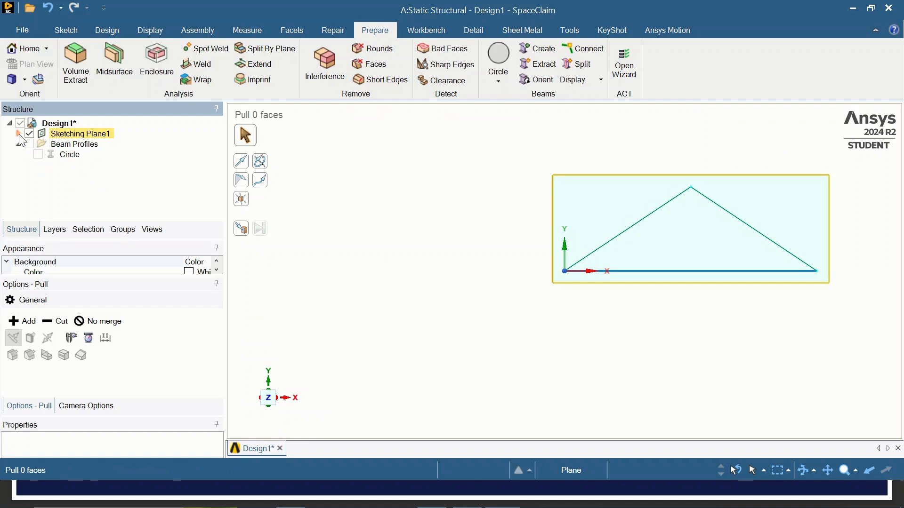
click(19, 134)
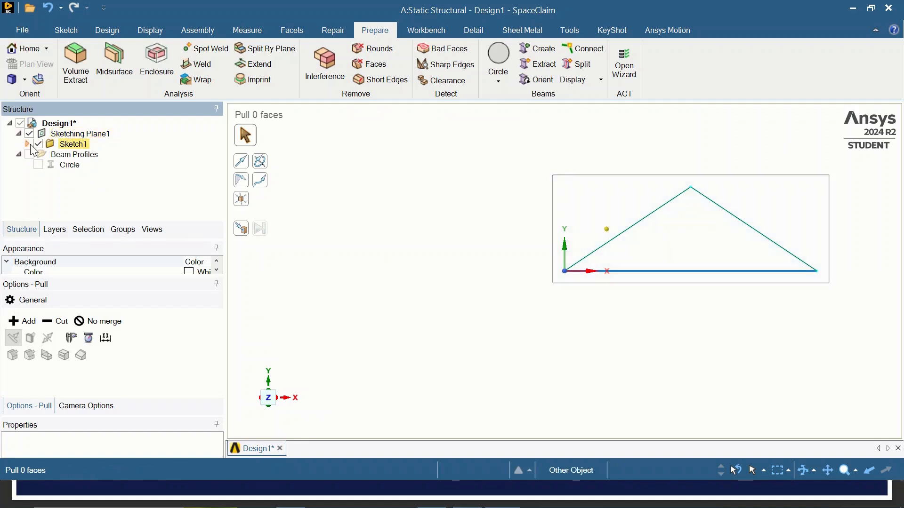
click(27, 145)
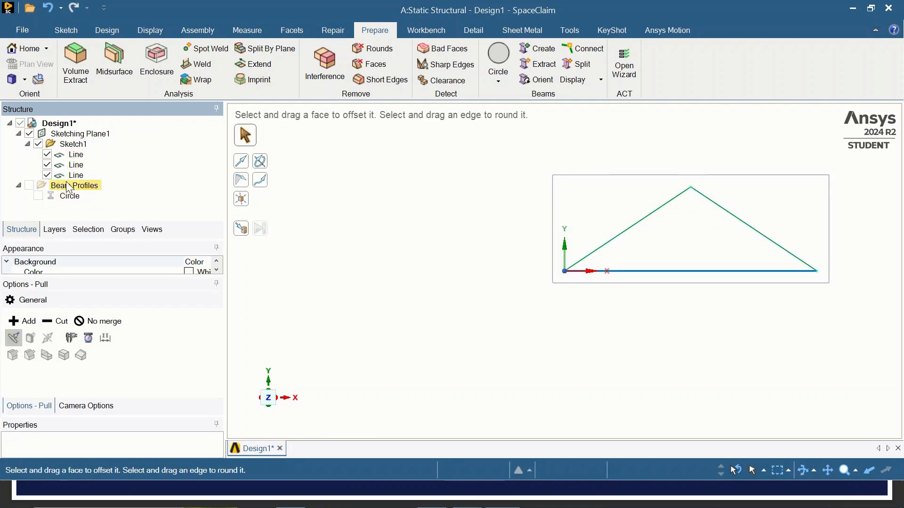
click(77, 156)
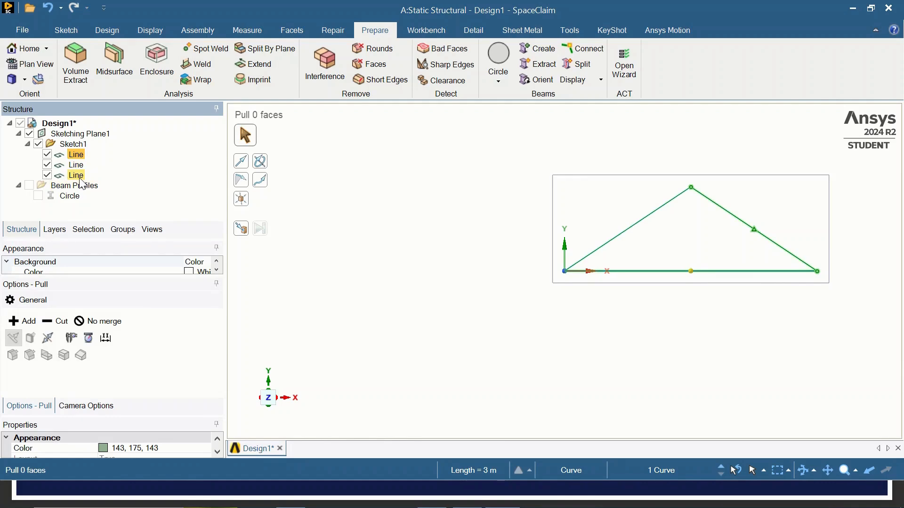
shift+click(80, 177)
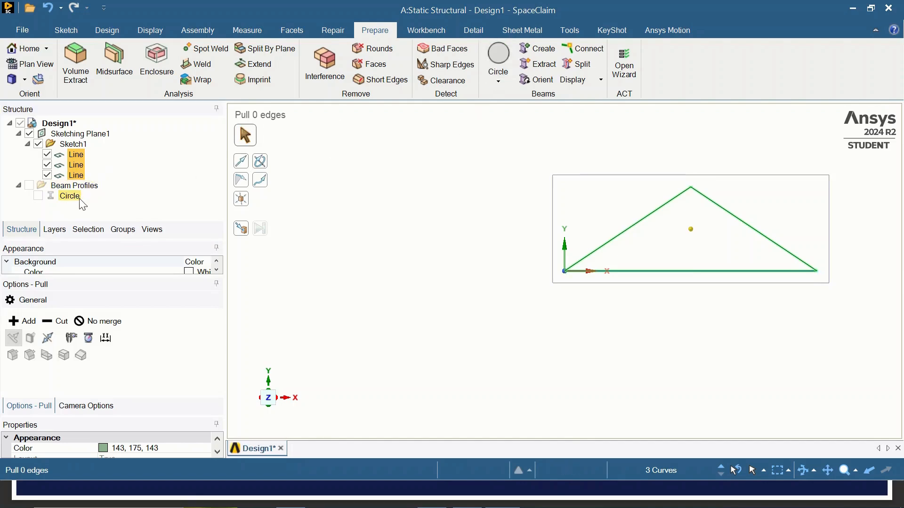
click(498, 55)
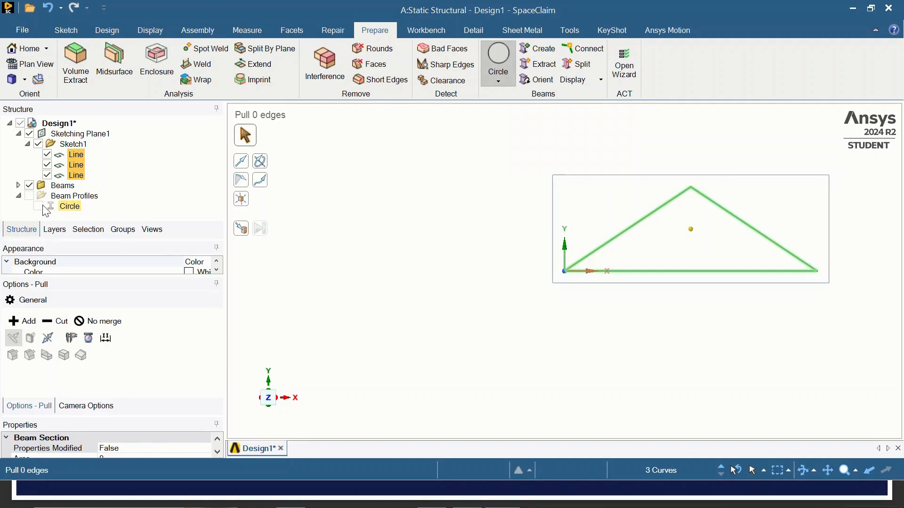
Examine which truss member each of the three circular beams in the Beams group corresponds to
click(18, 185)
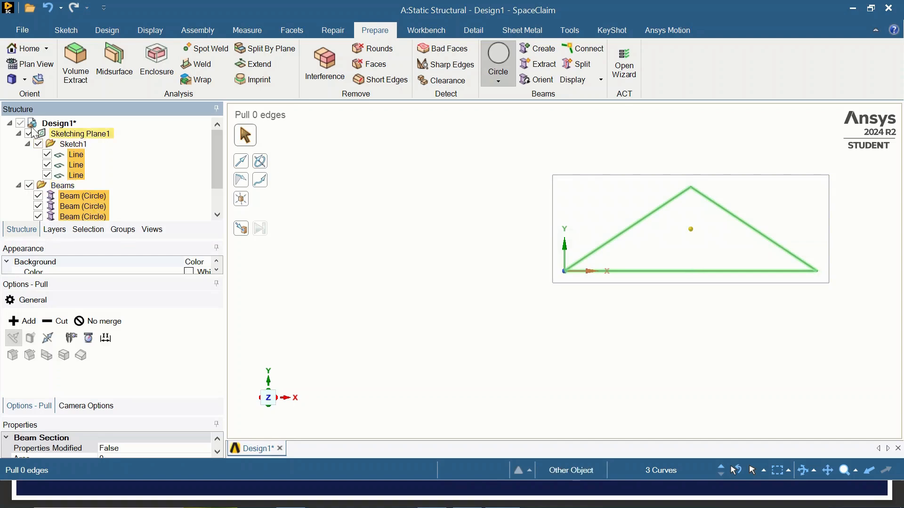
drag(220, 148, 216, 170)
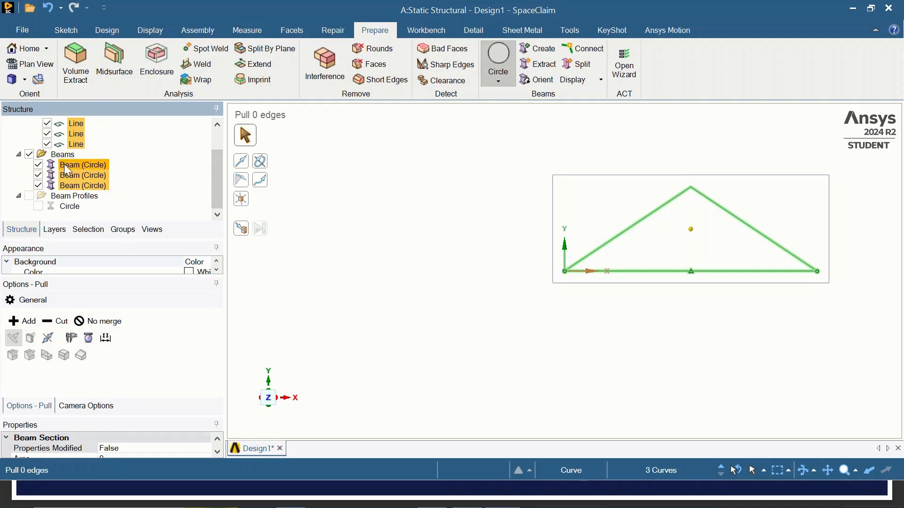
click(91, 165)
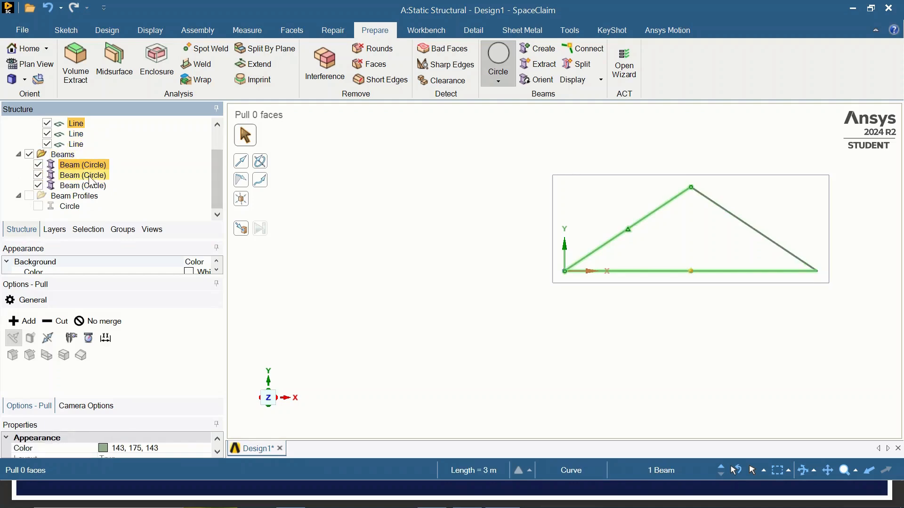
click(91, 178)
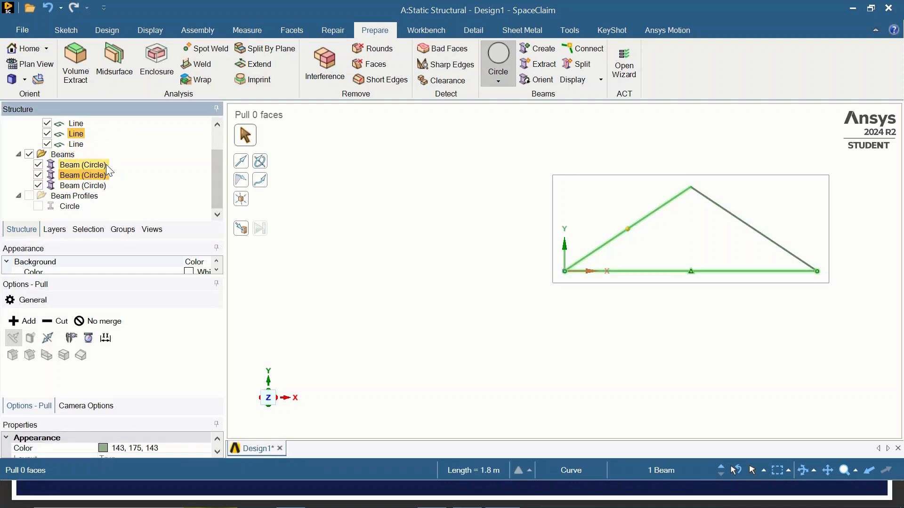
click(668, 272)
click(84, 175)
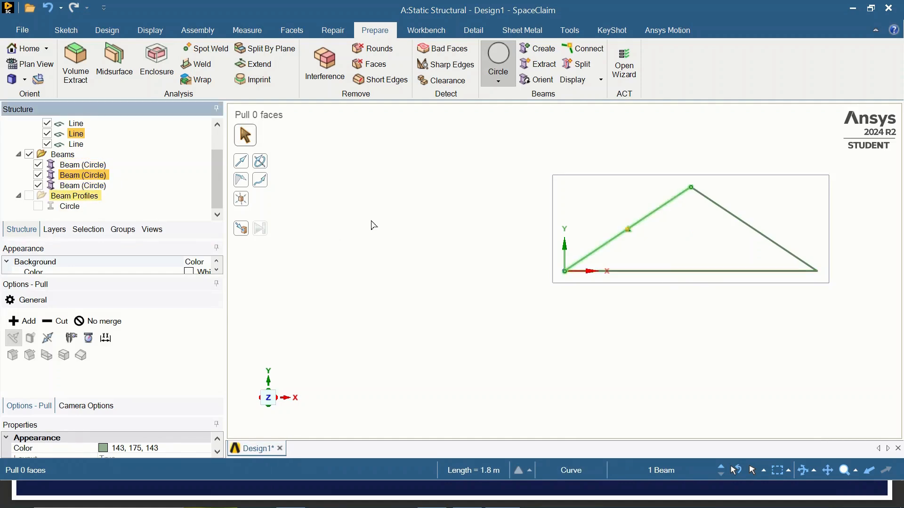
click(83, 185)
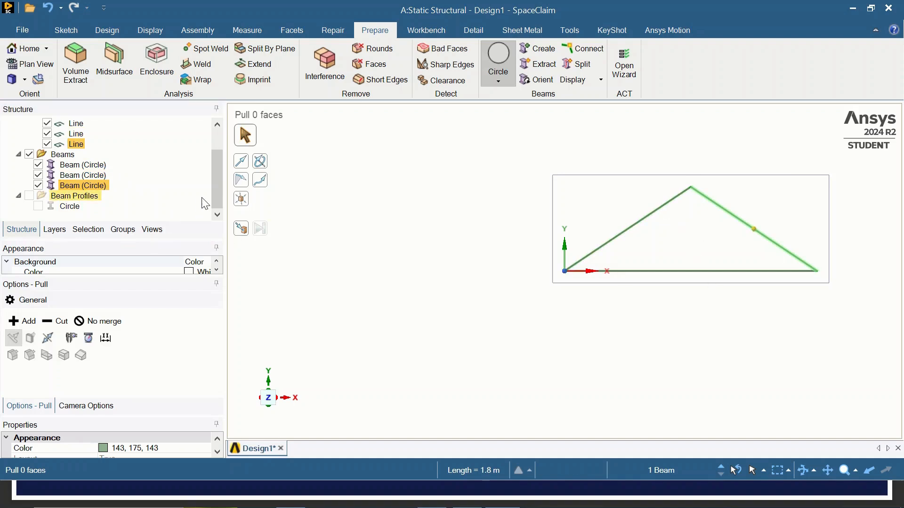
shift+click(88, 165)
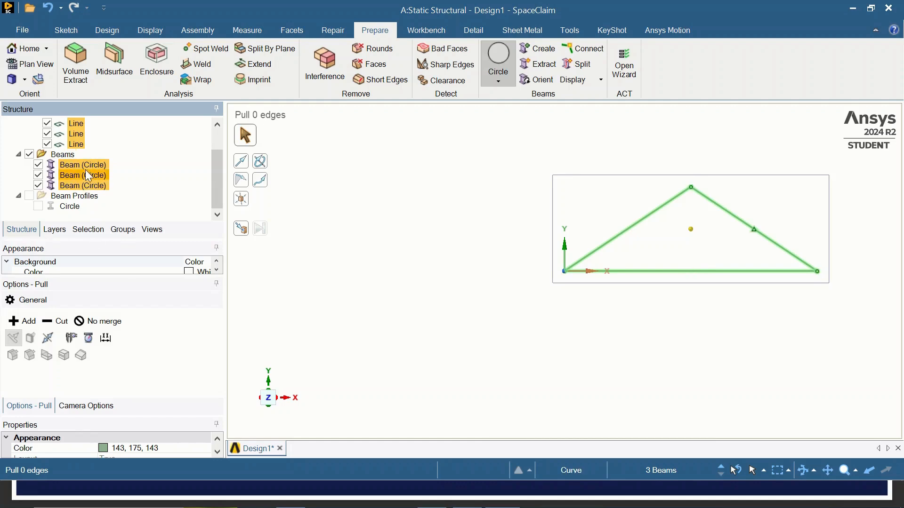
click(390, 210)
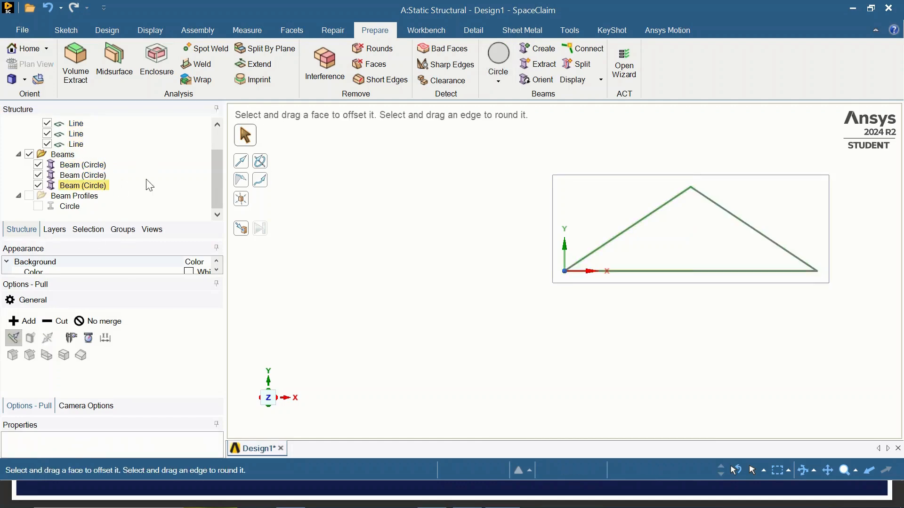
Set the beam type of all three circular beams to Link/Truss and clear the selection
click(106, 166)
ctrl+click(105, 175)
ctrl+click(103, 185)
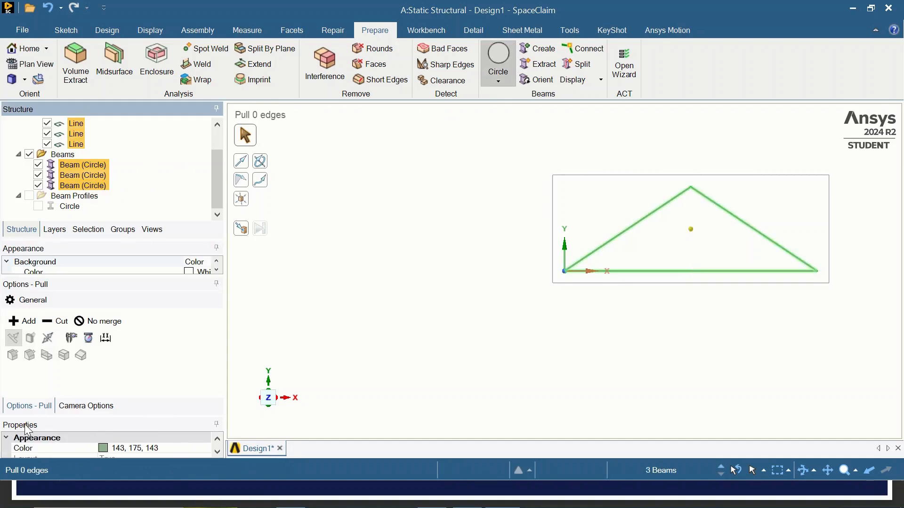
drag(128, 416, 126, 297)
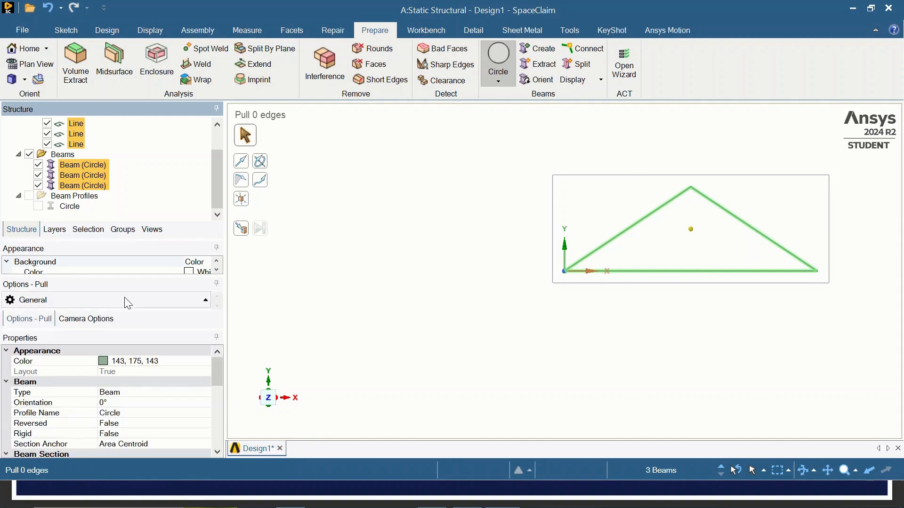
click(22, 393)
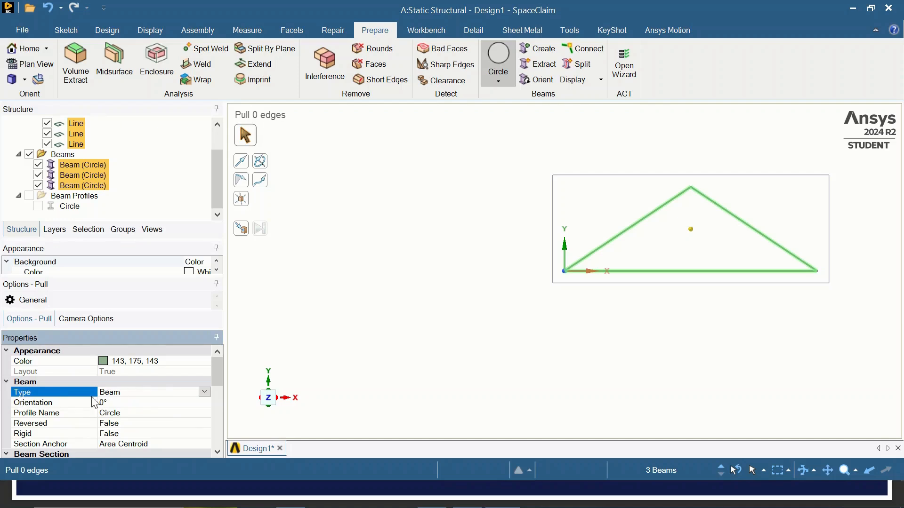
click(204, 393)
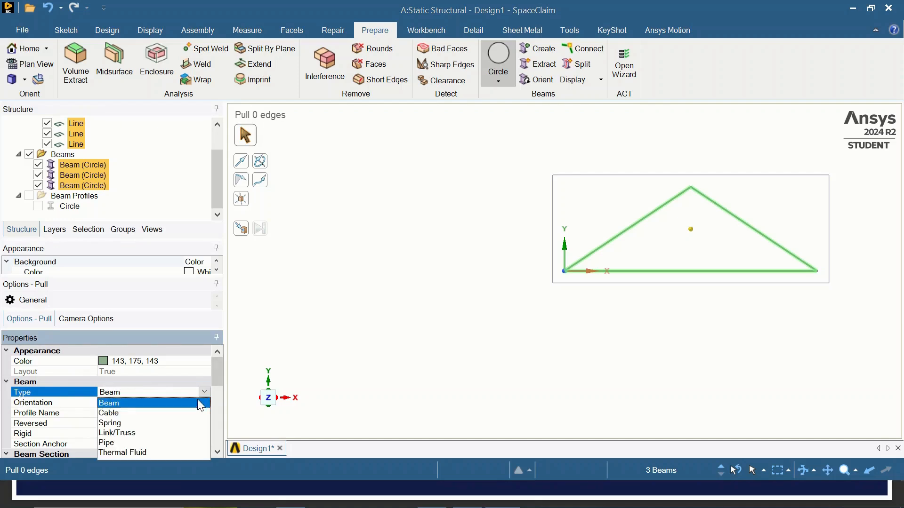
click(117, 432)
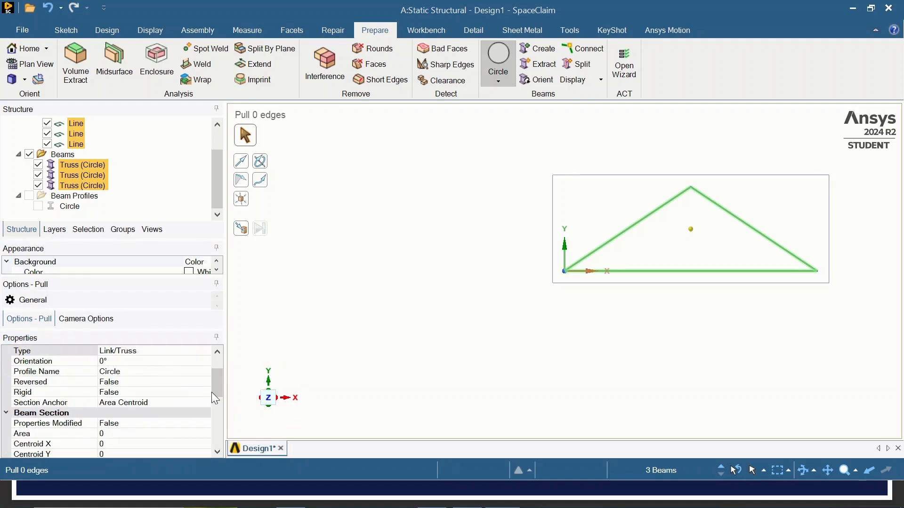
scroll(138, 379, up, 1)
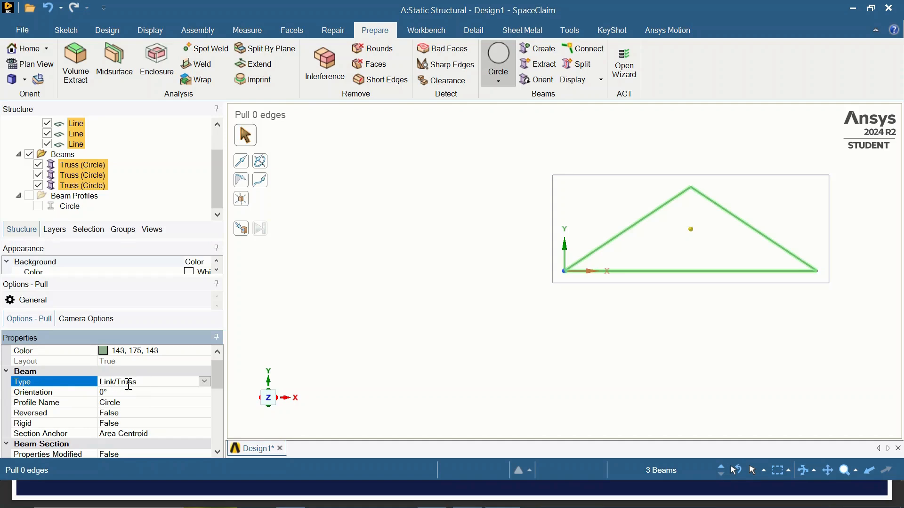
click(310, 320)
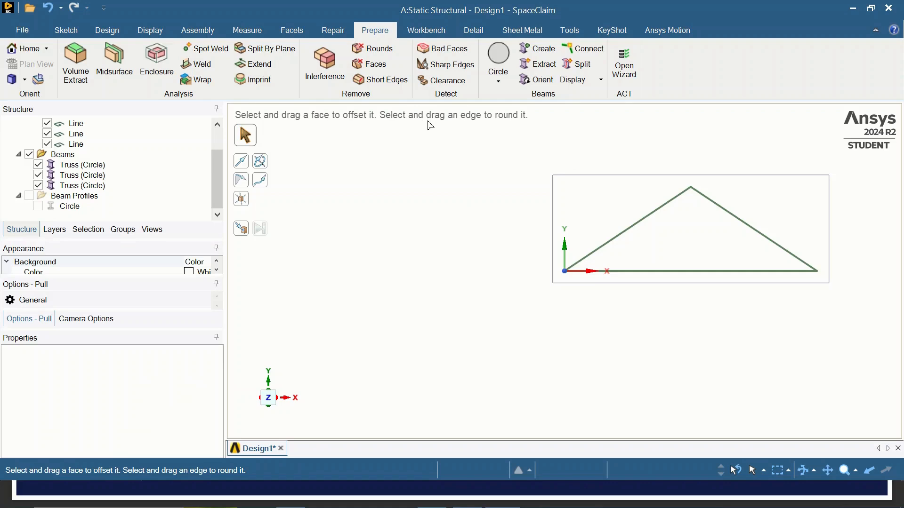
Share the coincident topology at the vertices where the truss members meet
click(431, 32)
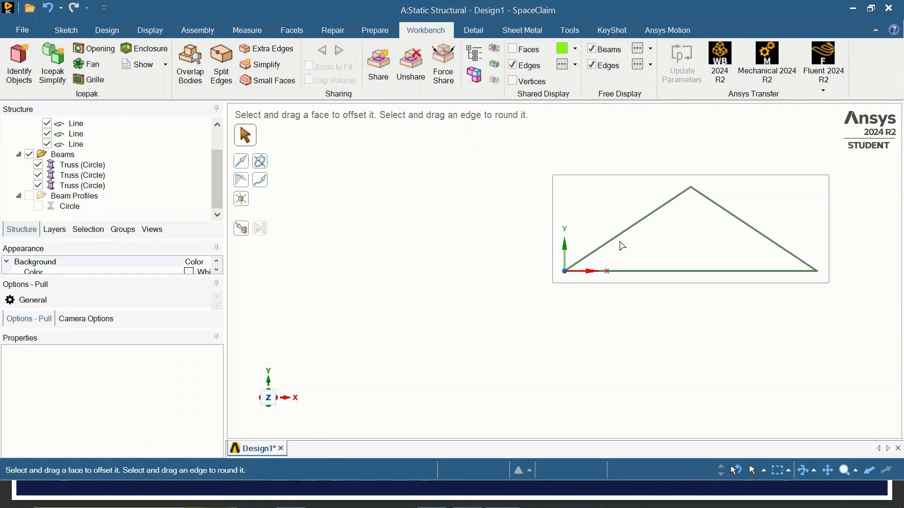
click(384, 70)
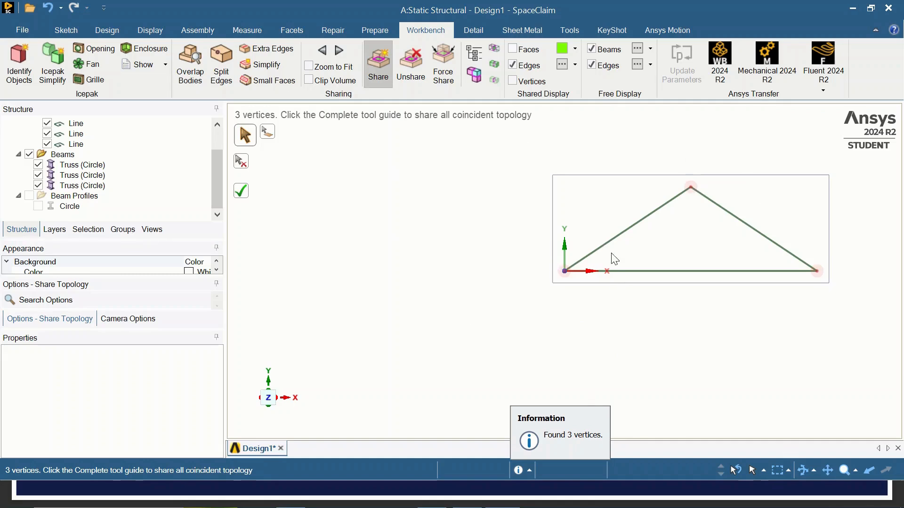
click(249, 196)
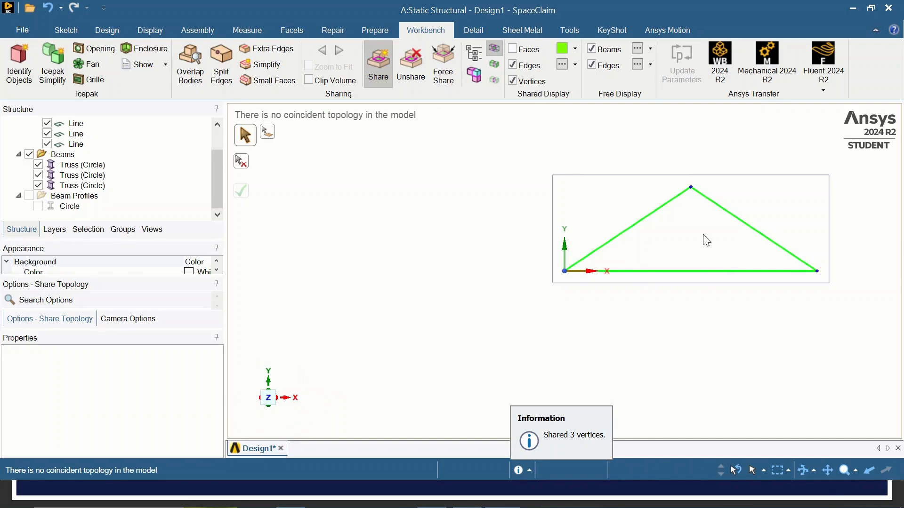
Switch back to the Workbench project and open the Static Structural system's Model in Mechanical
click(852, 9)
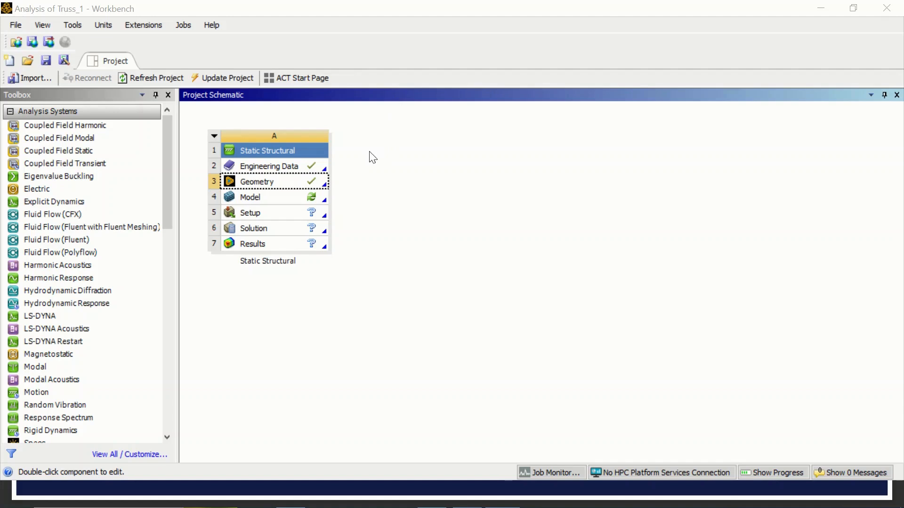
double_click(306, 200)
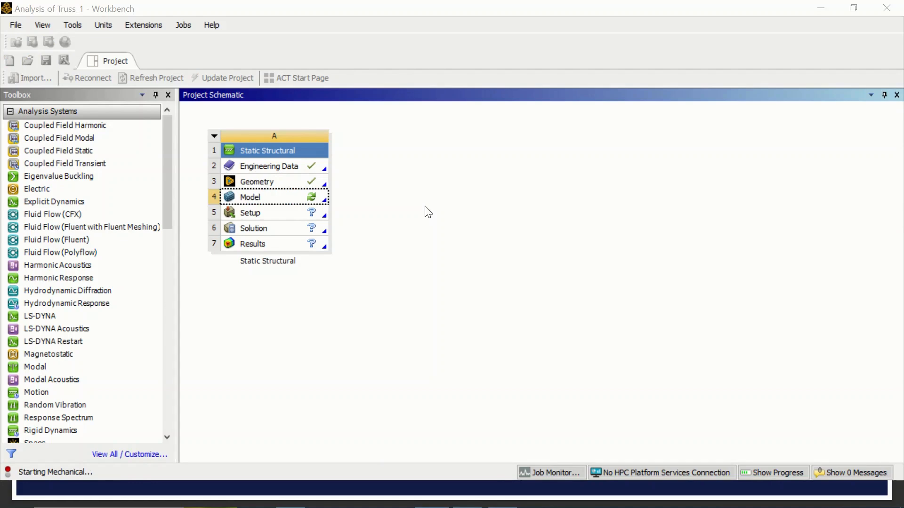
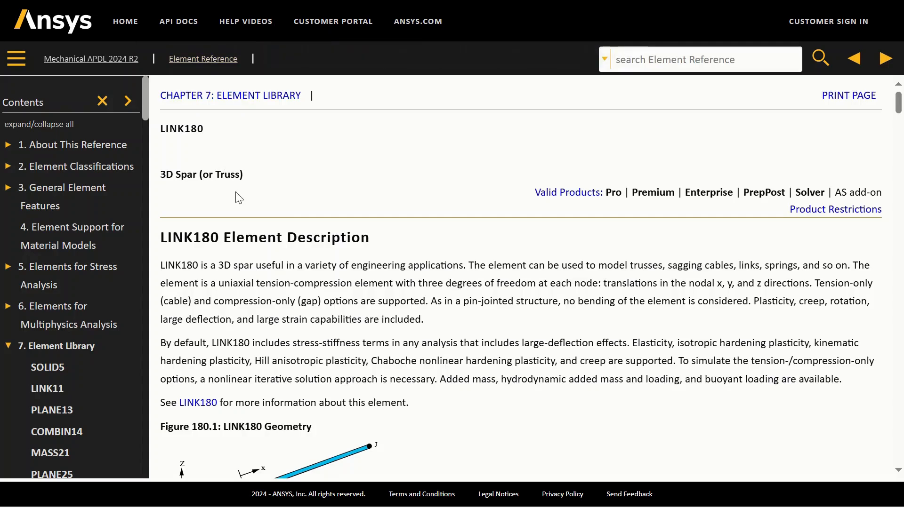
Look through the LINK180 3D spar (truss) page of the Ansys Element Reference, from the element description to the product restrictions
double_click(166, 128)
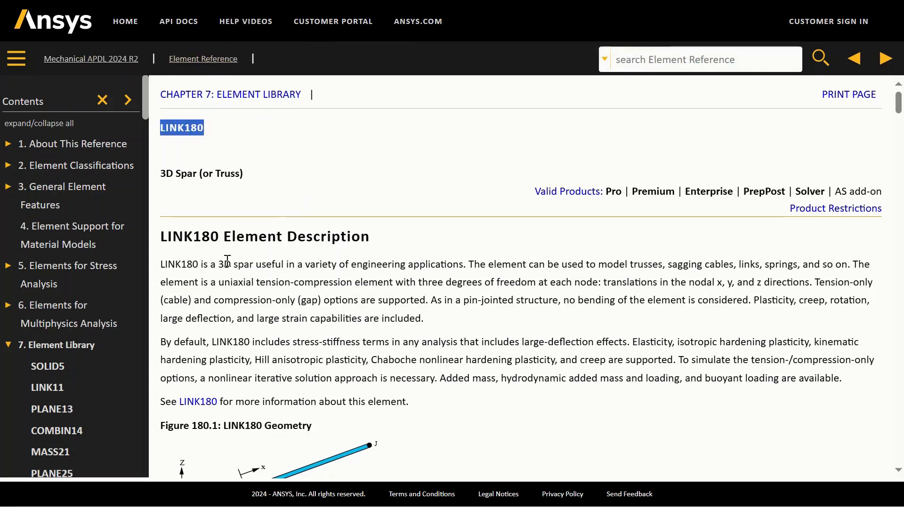
scroll(371, 273, down, 20)
scroll(372, 272, down, 20)
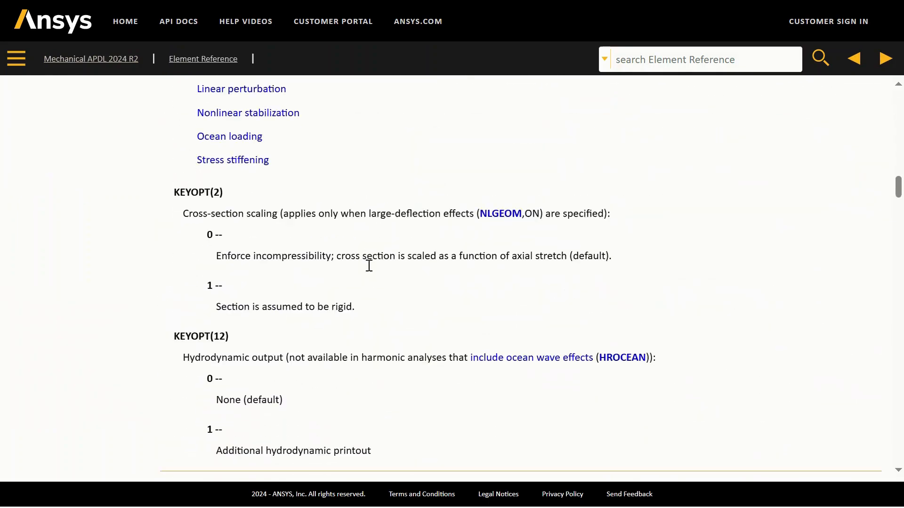
scroll(368, 262, down, 20)
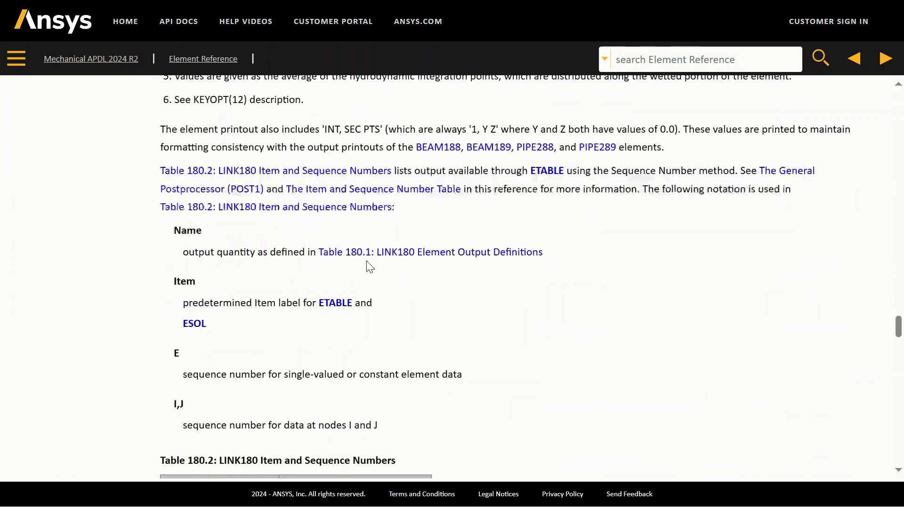
scroll(367, 266, down, 5)
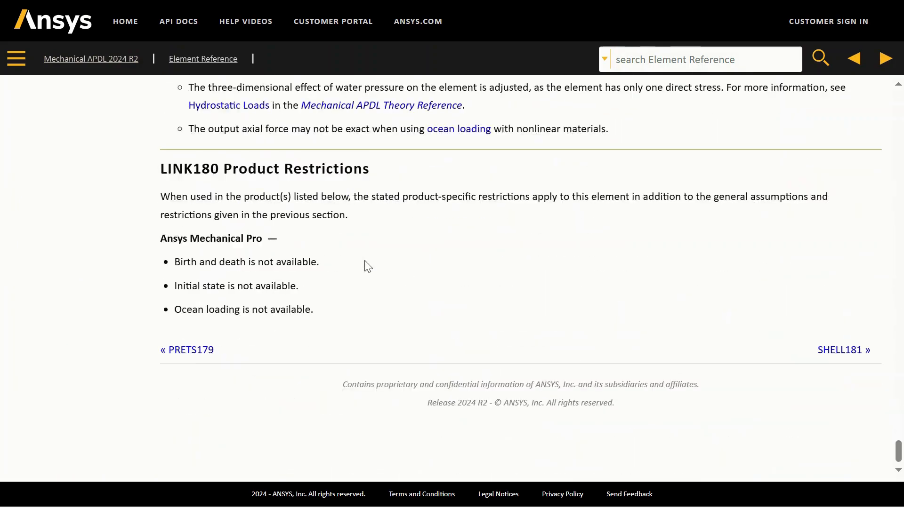
scroll(369, 266, up, 20)
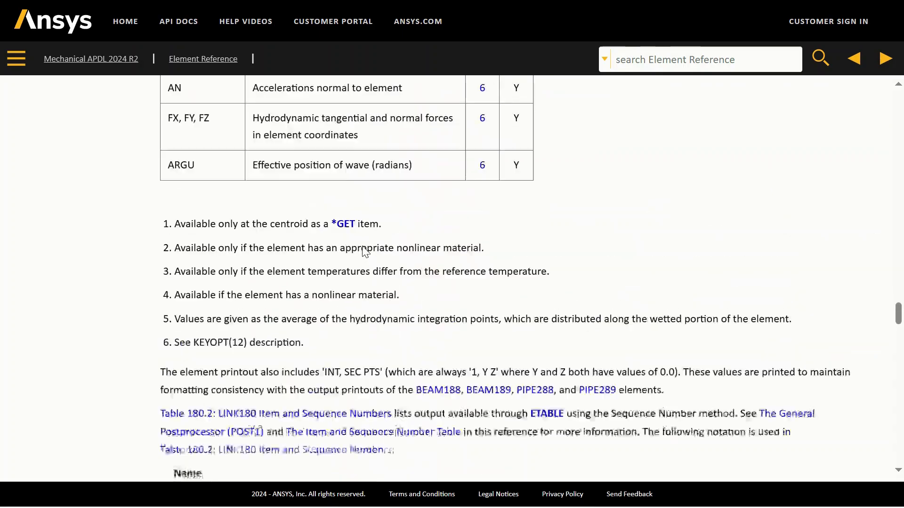
Leave the LINK180 reference, switch back to the Mechanical window and face the truss along the Z axis
scroll(365, 250, up, 20)
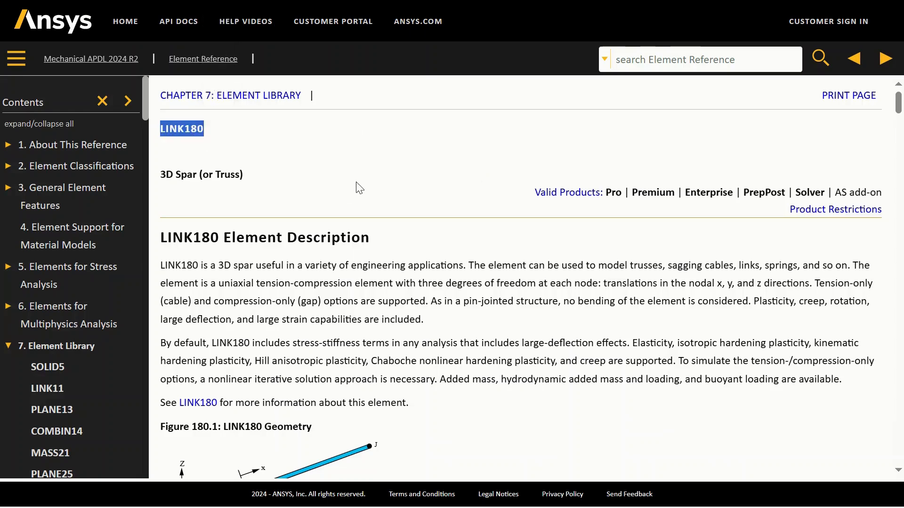
click(339, 185)
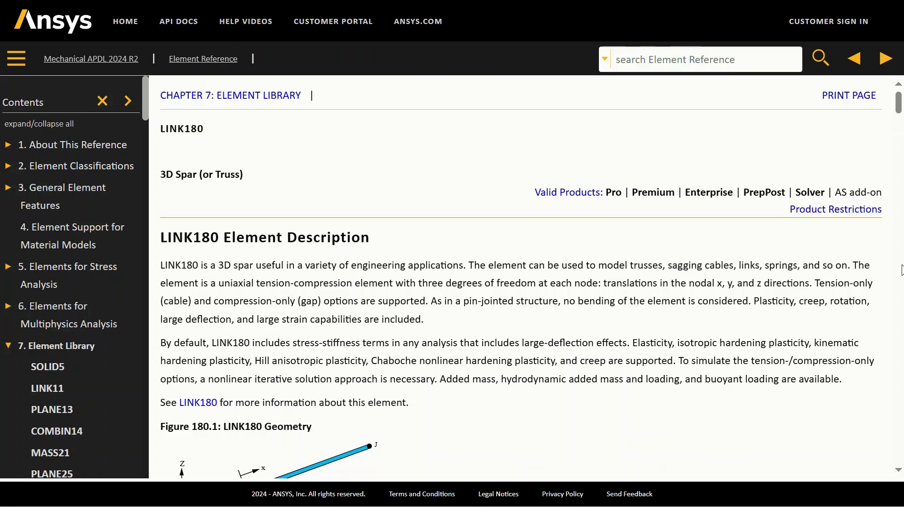
key(ctrl+Tab)
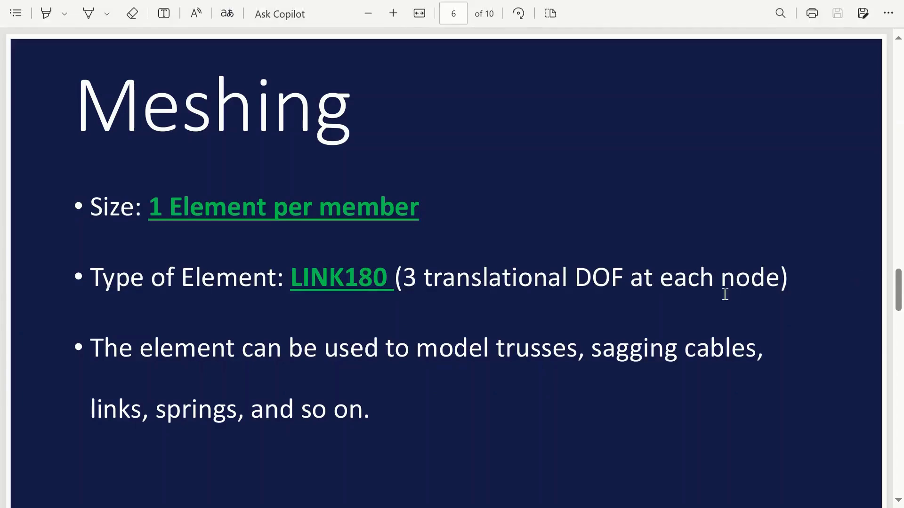
key(alt+Tab)
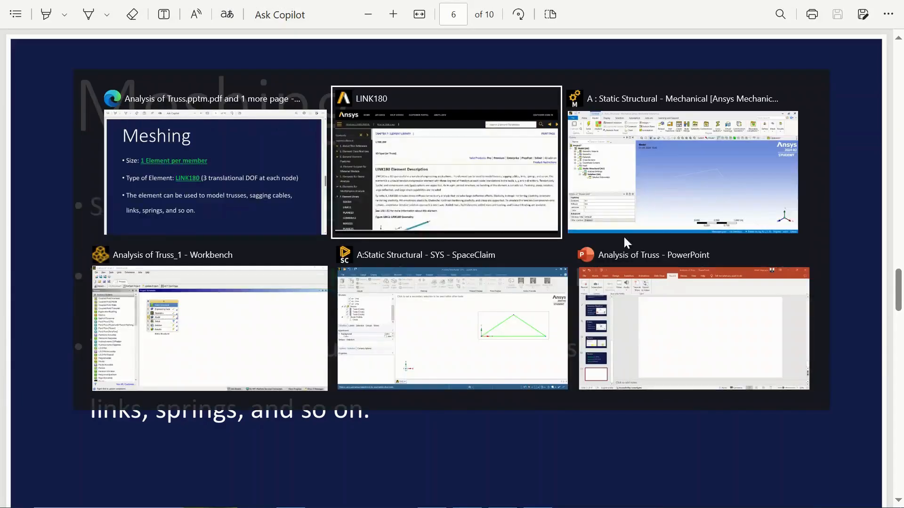
click(684, 199)
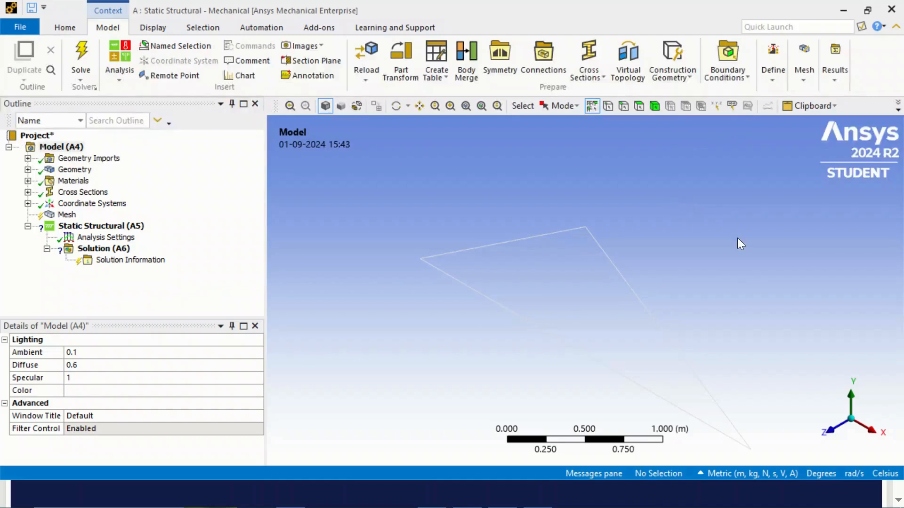
key(alt)
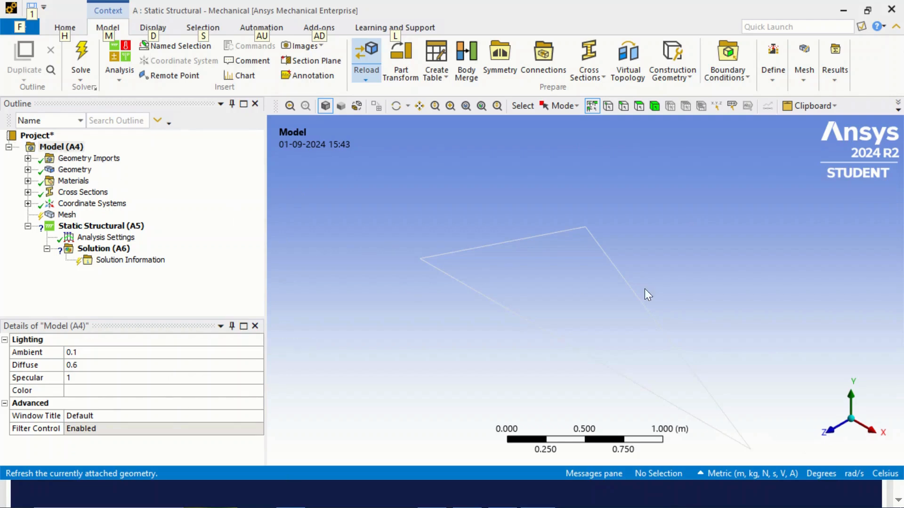
click(832, 429)
scroll(562, 291, down, 4)
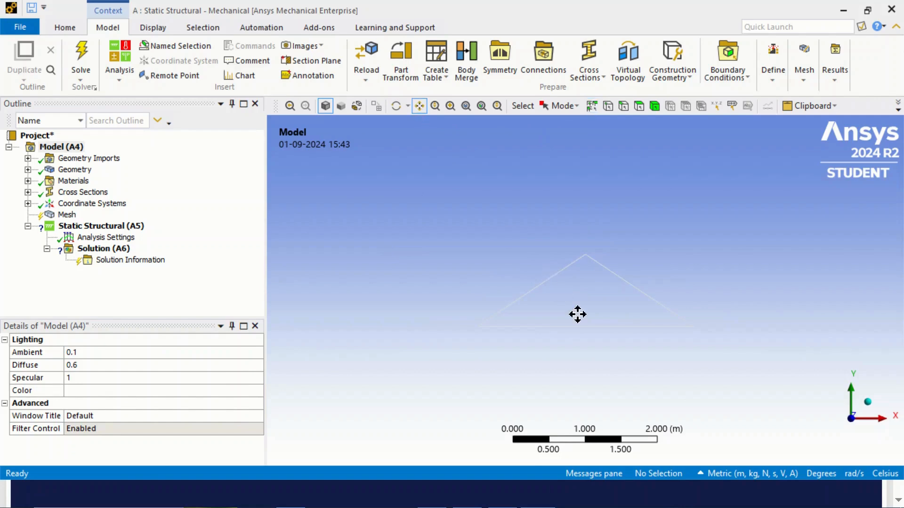
drag(577, 315, 569, 198)
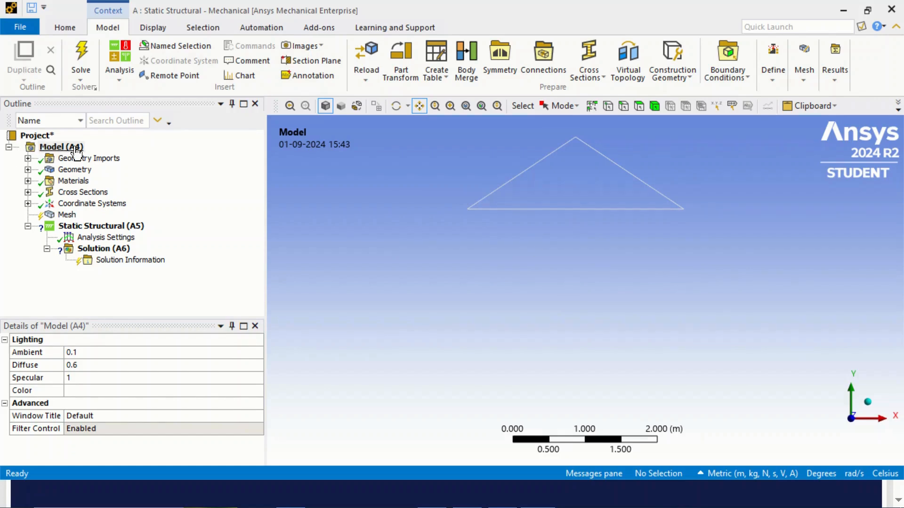
Expand the Geometry Imports, Geometry, Materials, Cross Sections and Coordinate Systems branches of the model tree to review their contents
click(27, 158)
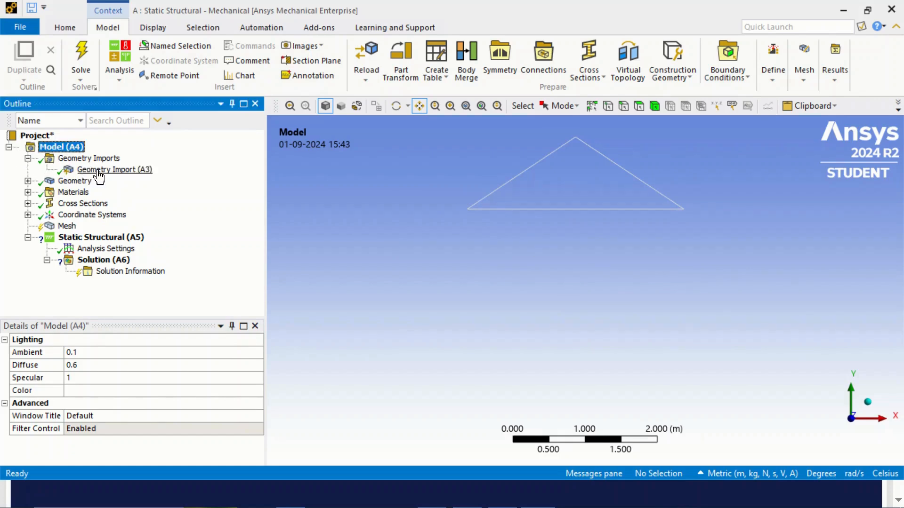
click(28, 181)
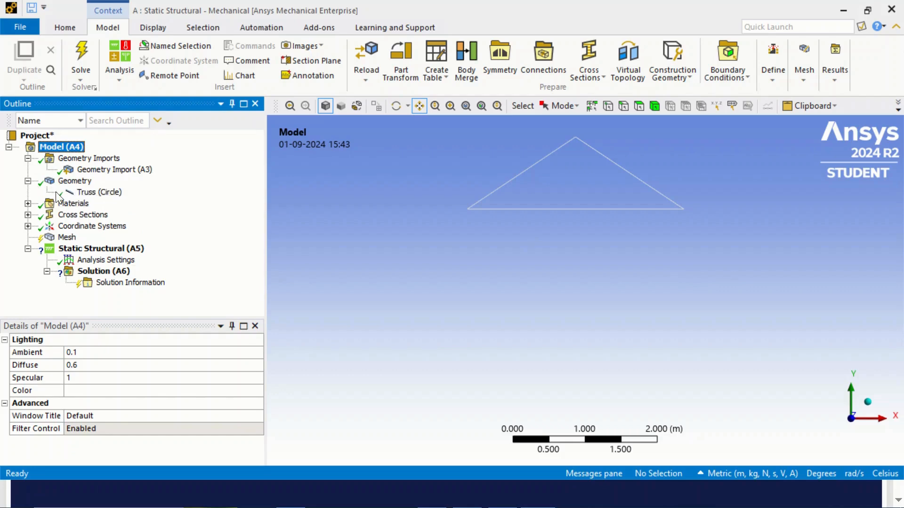
click(28, 203)
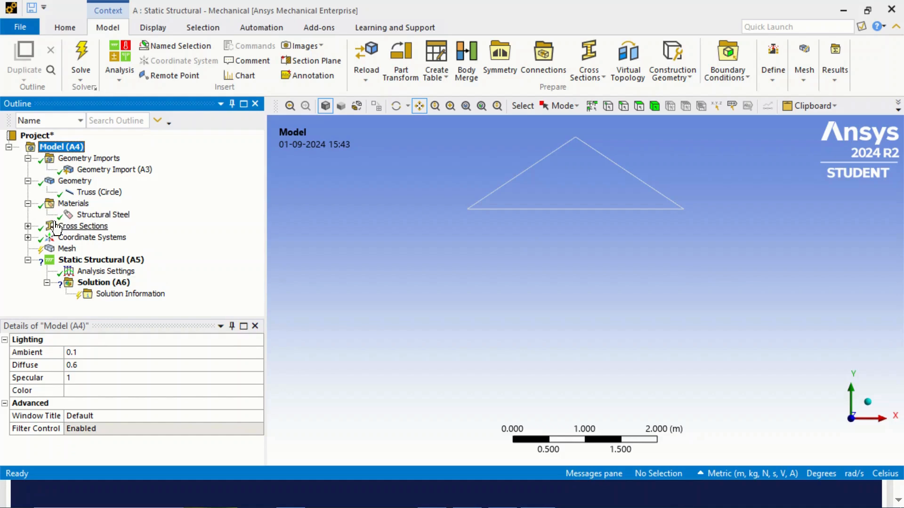
click(28, 226)
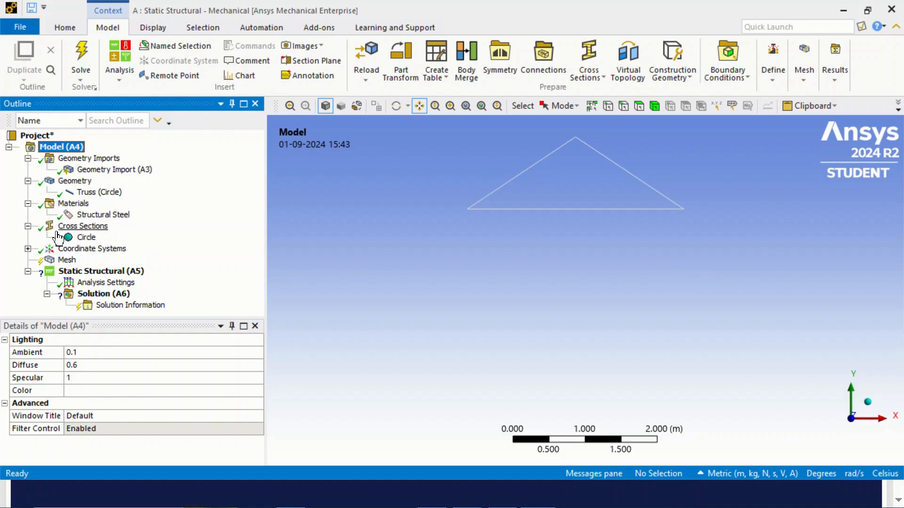
click(28, 249)
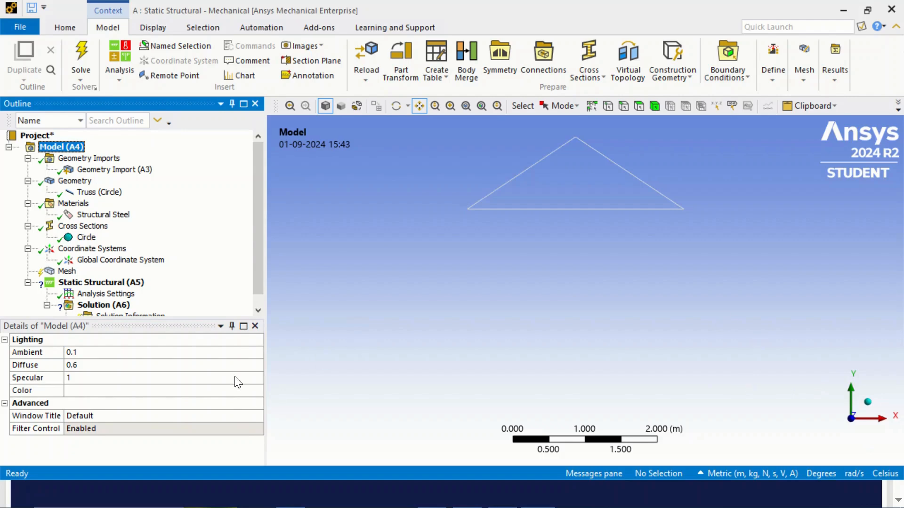
Insert a Sizing control under Mesh
scroll(78, 254, down, 1)
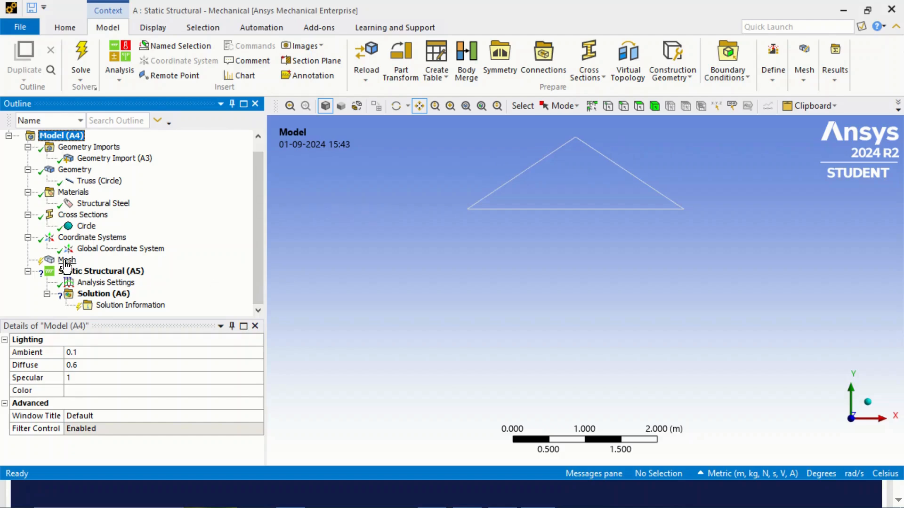
click(66, 264)
right_click(66, 263)
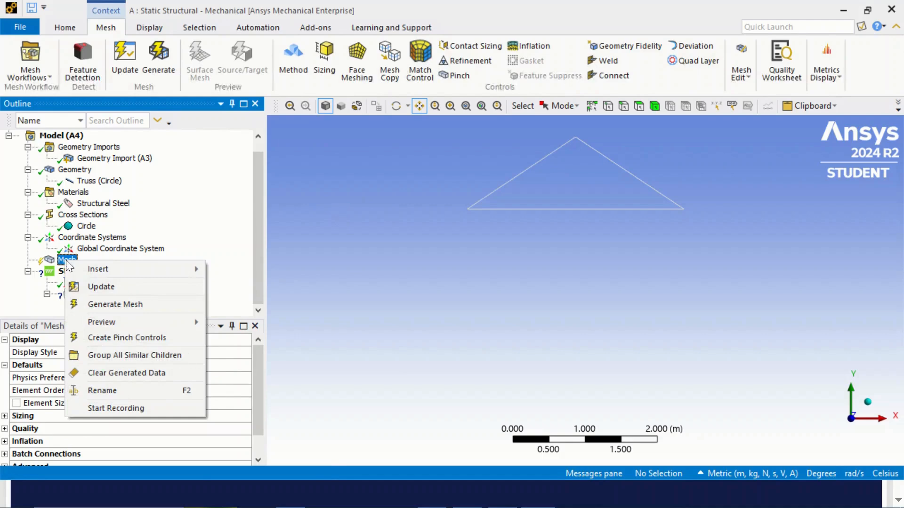
mouse_move(111, 269)
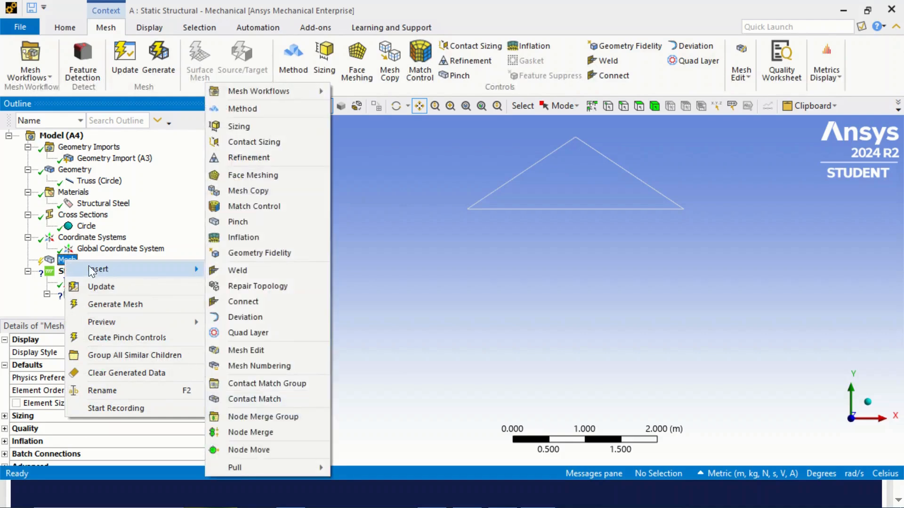
right_click(64, 260)
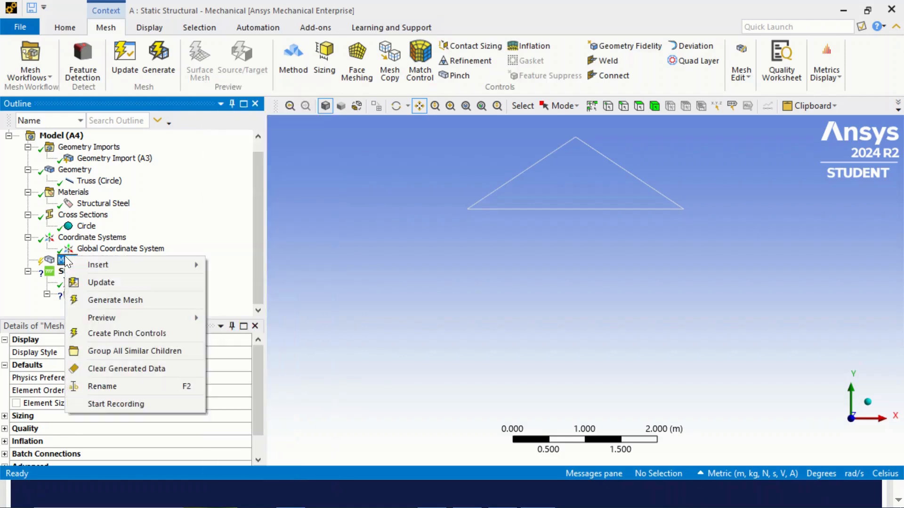
mouse_move(78, 263)
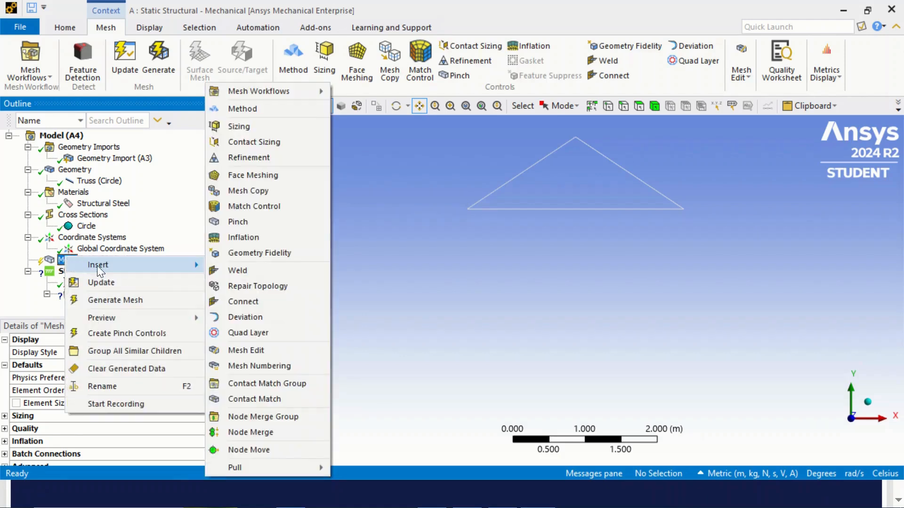
click(245, 123)
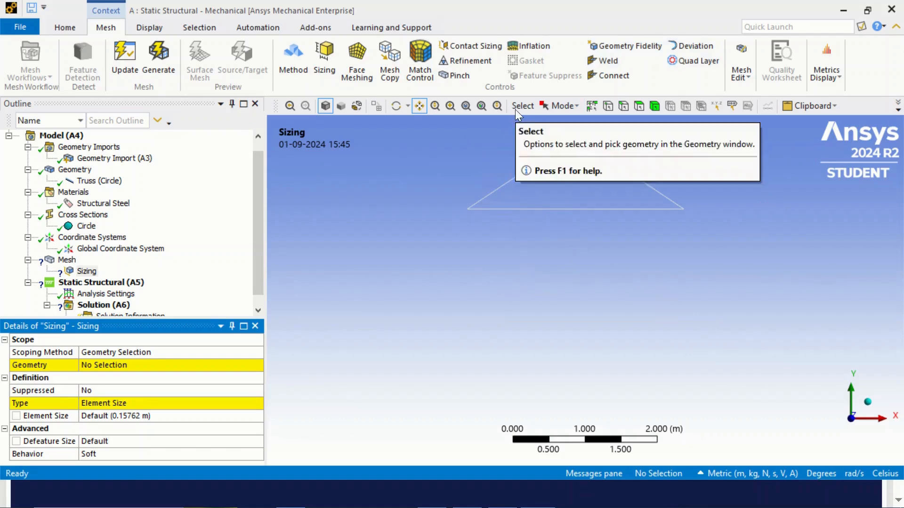
Set geometry picking to Single Select mode with the selection filter restricted to edges
click(559, 105)
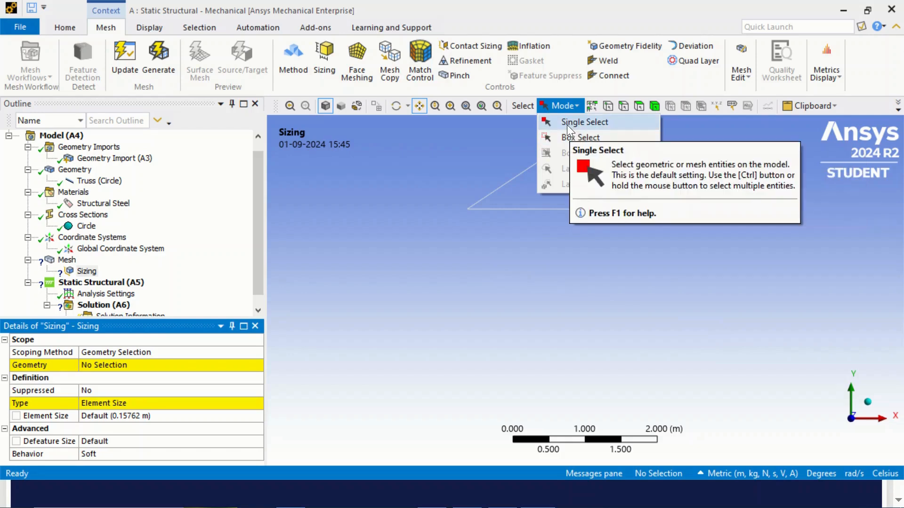
click(567, 124)
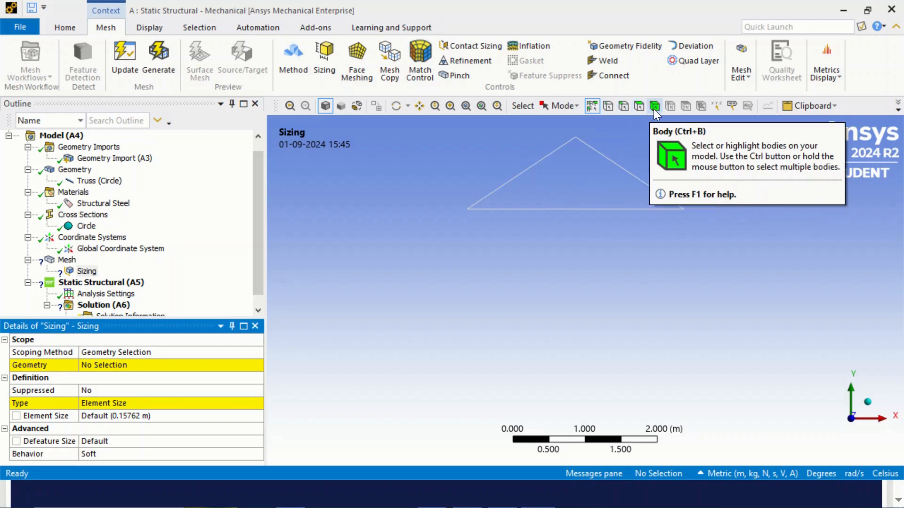
click(624, 105)
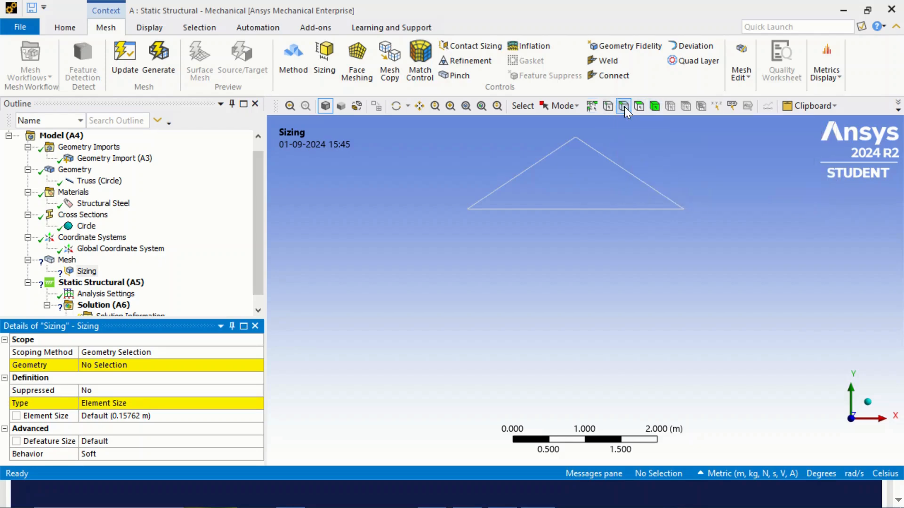
click(618, 167)
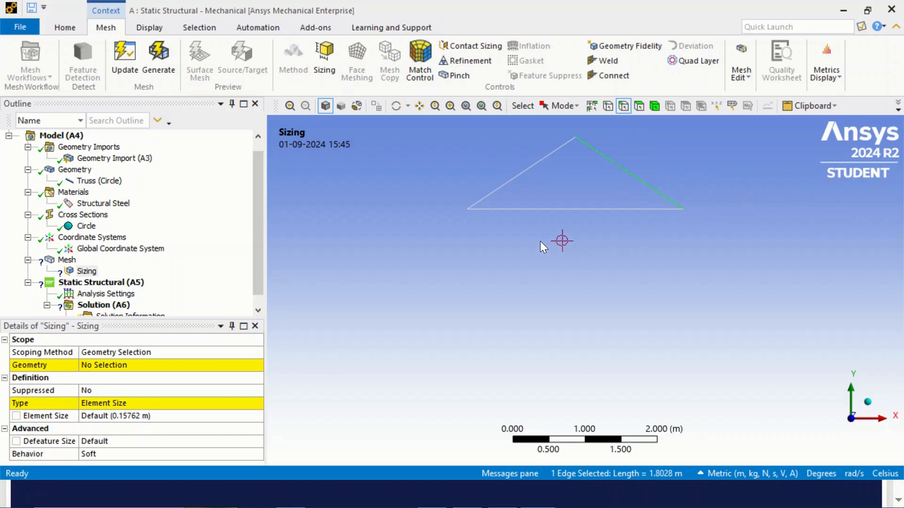
ctrl+click(529, 176)
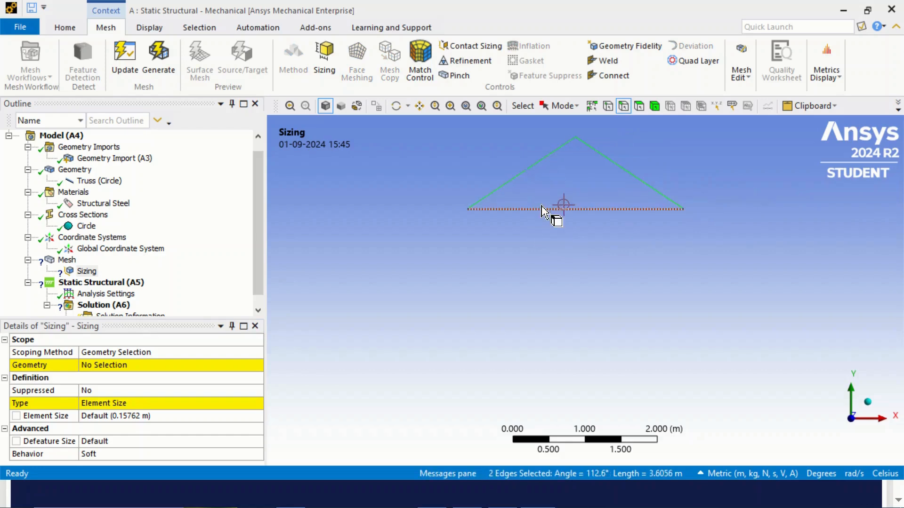
ctrl+click(545, 209)
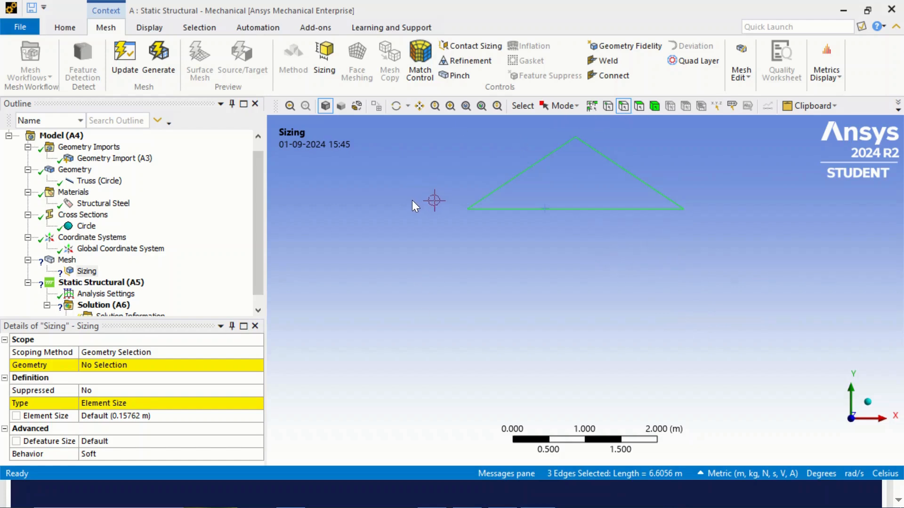
click(433, 196)
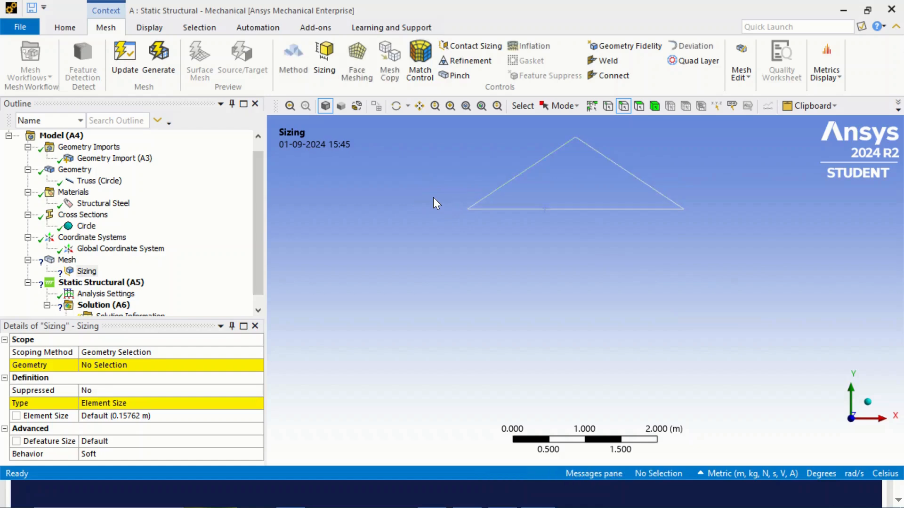
Box-select all three truss edges and apply them as the geometry of the Sizing control
click(560, 105)
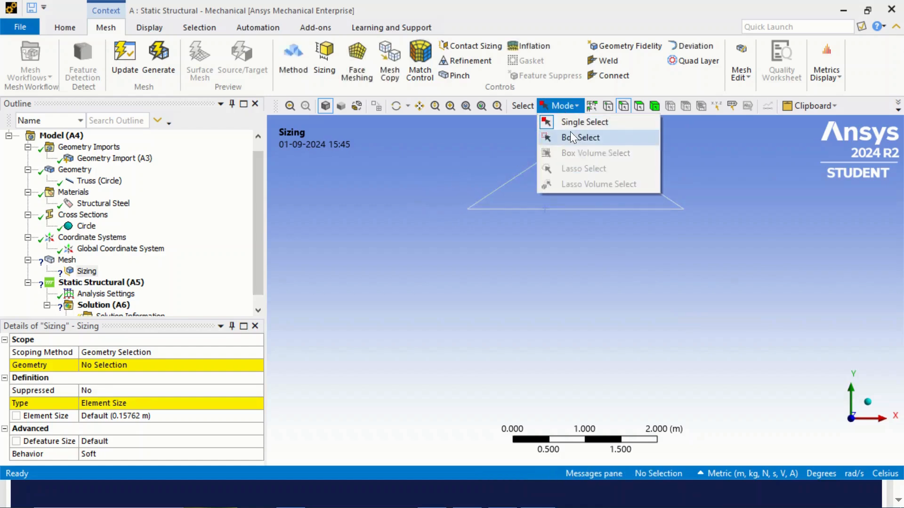
click(570, 135)
drag(461, 136, 697, 259)
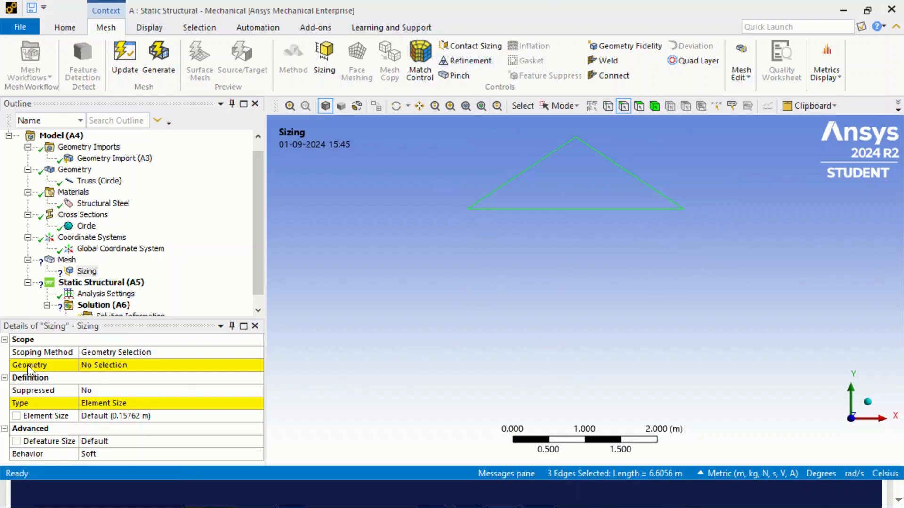
click(89, 365)
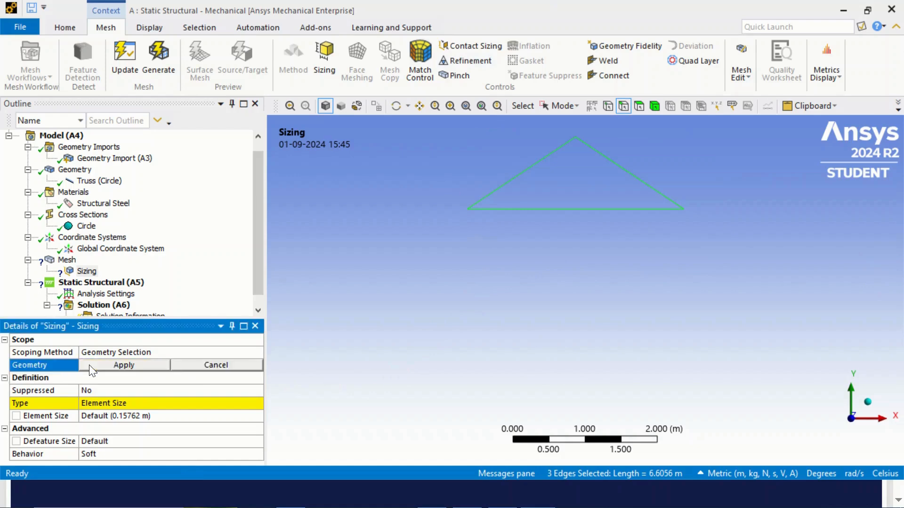
click(89, 364)
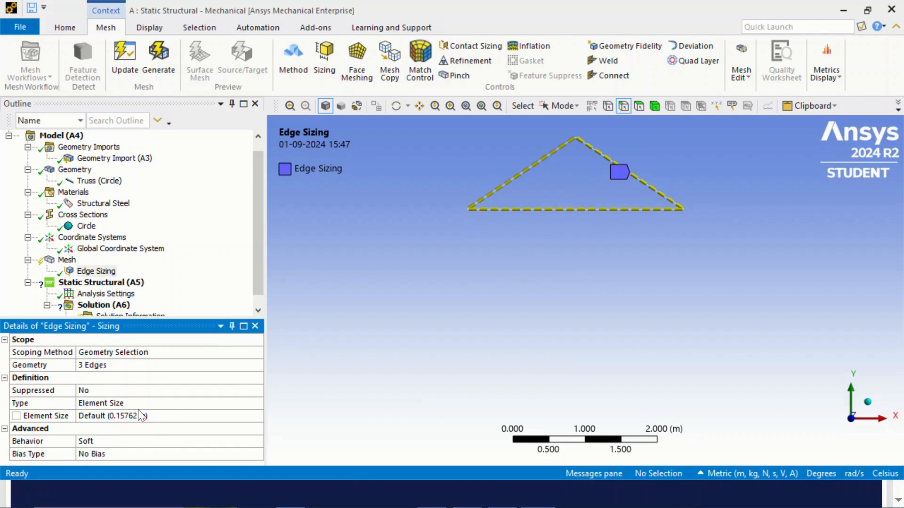
Define the edge sizing by Number of Divisions, with 1 division per truss member
click(46, 404)
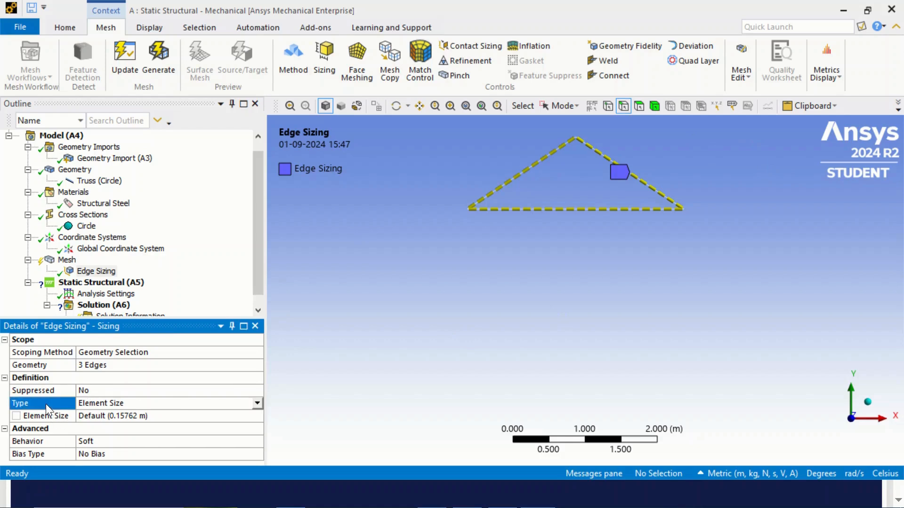
click(257, 403)
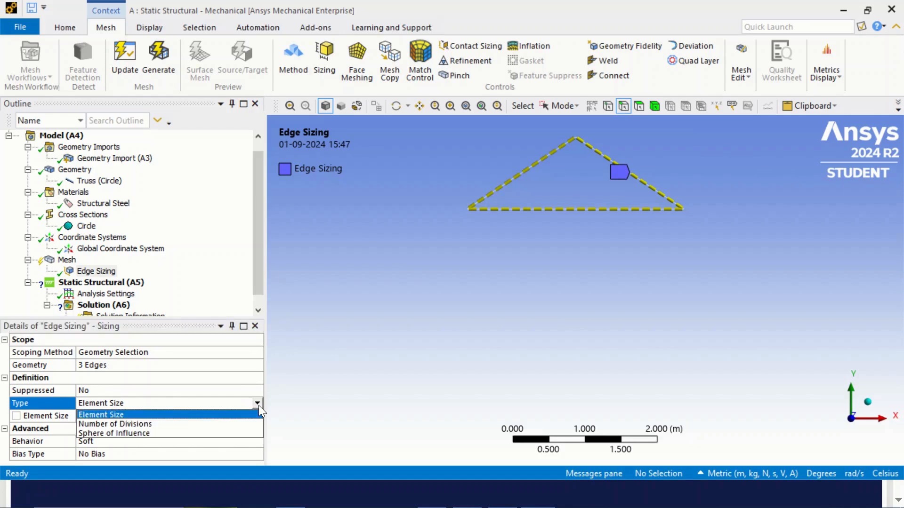
click(104, 424)
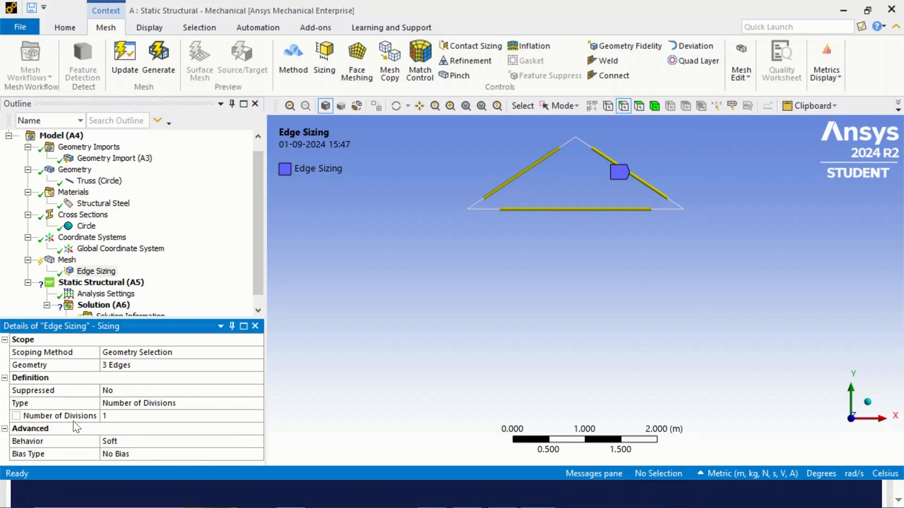
click(36, 416)
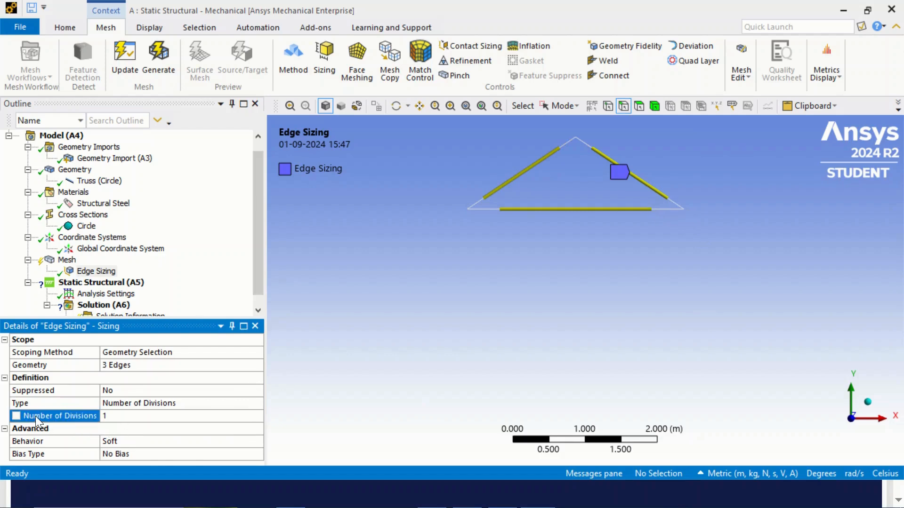
click(491, 376)
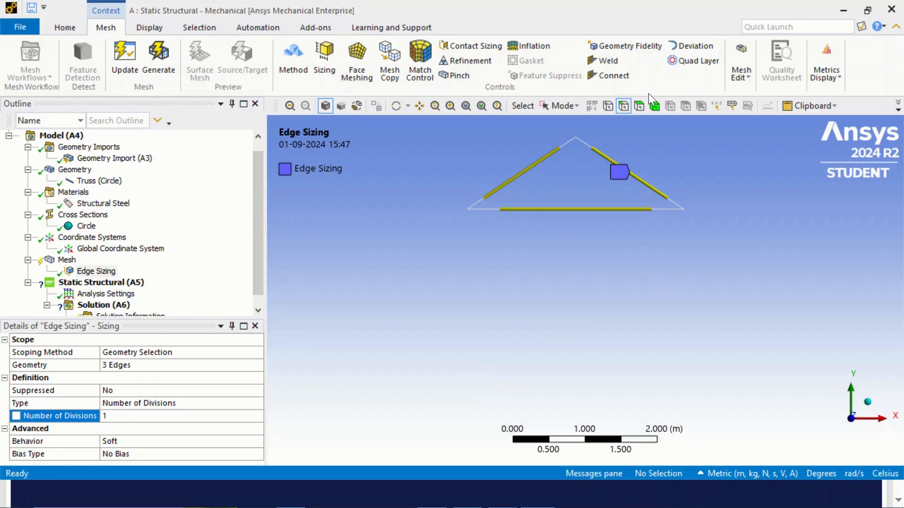
Generate the mesh for the truss
drag(258, 266, 259, 276)
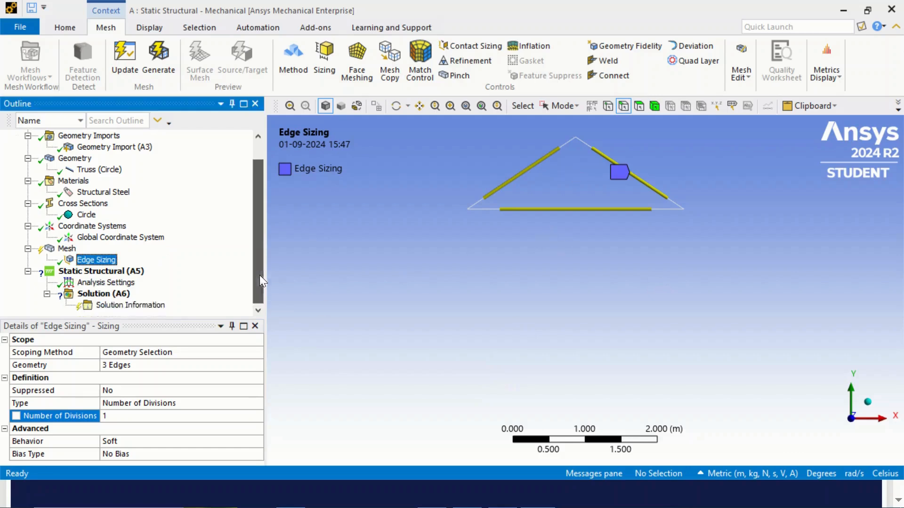
drag(184, 320, 182, 266)
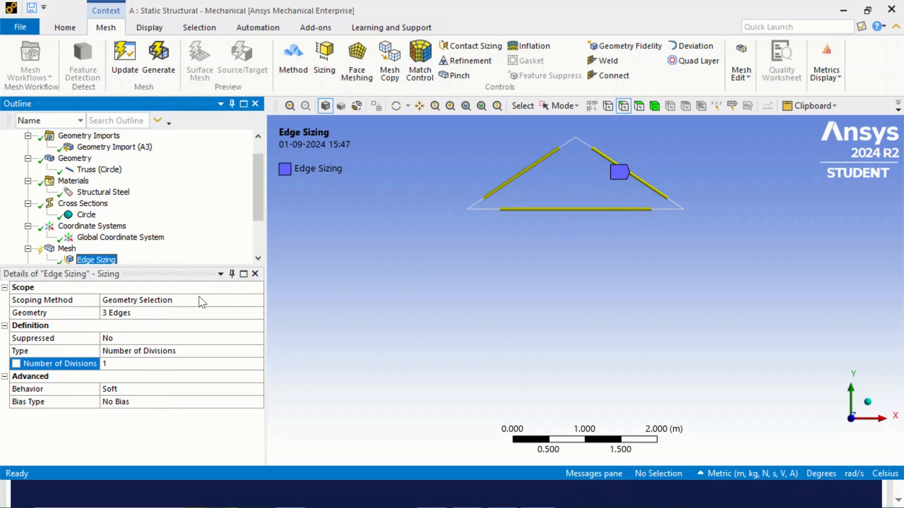
drag(153, 265, 154, 302)
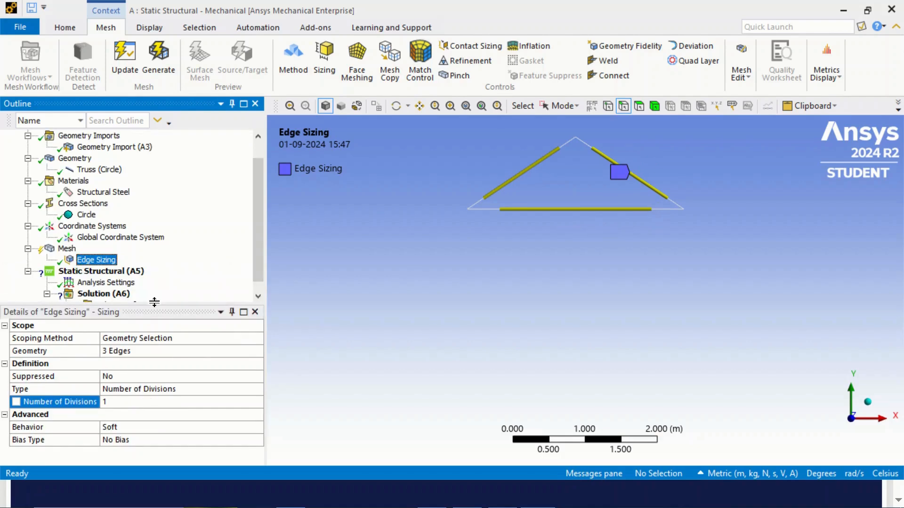
right_click(68, 249)
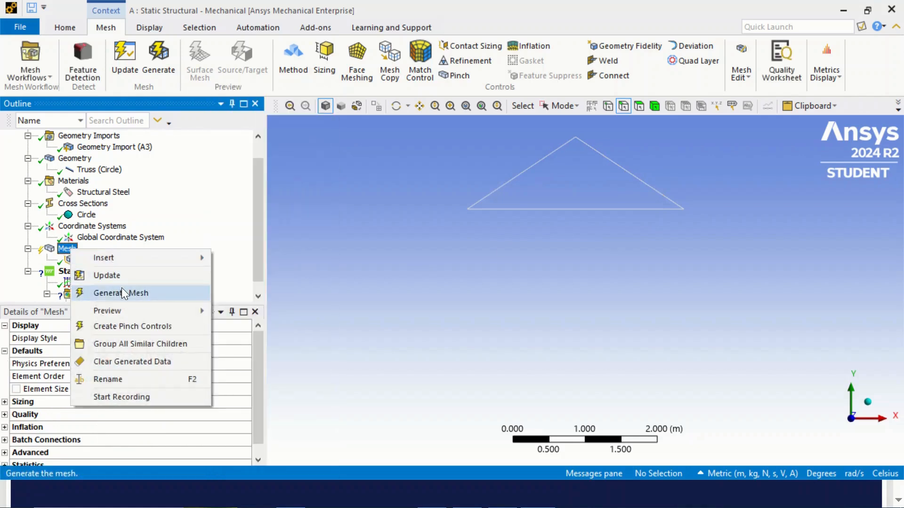
click(121, 293)
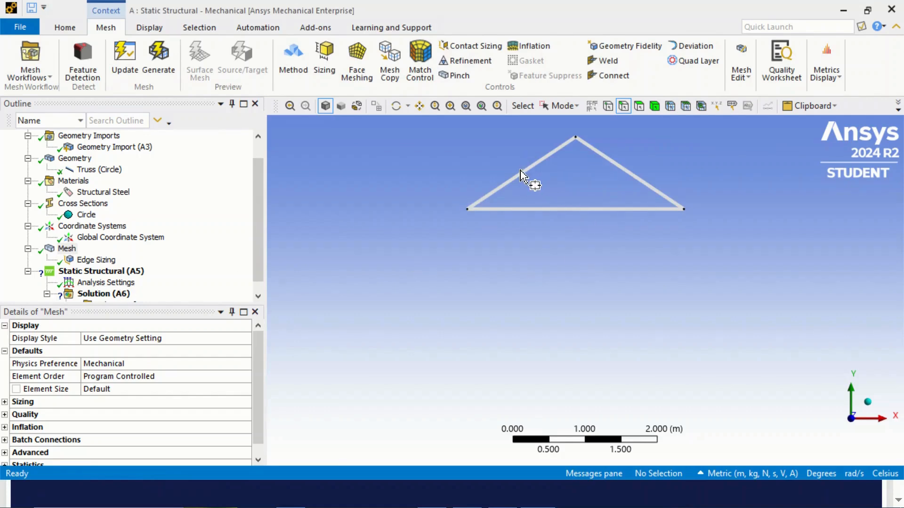
Examine the meshed truss members and their end nodes, switching the display style to shaded without edges
scroll(529, 212, down, 2)
scroll(527, 225, up, 3)
scroll(519, 386, up, 4)
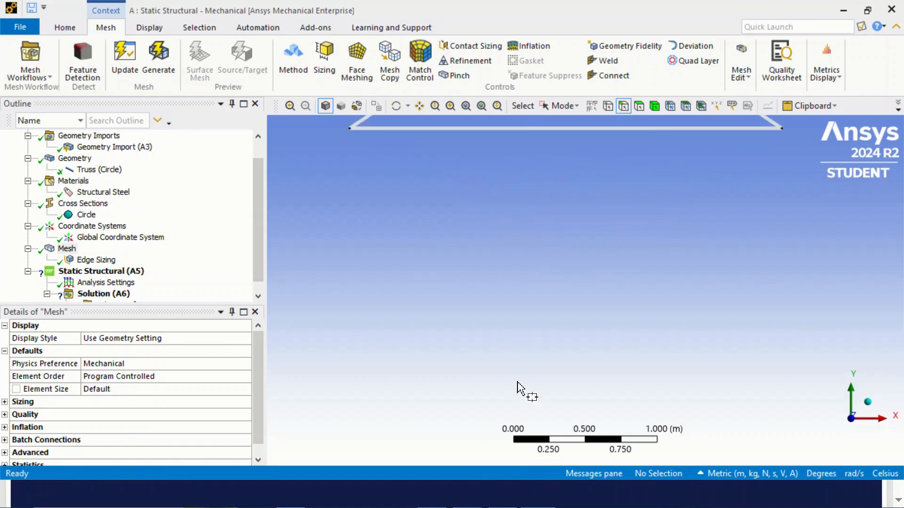
scroll(544, 313, down, 5)
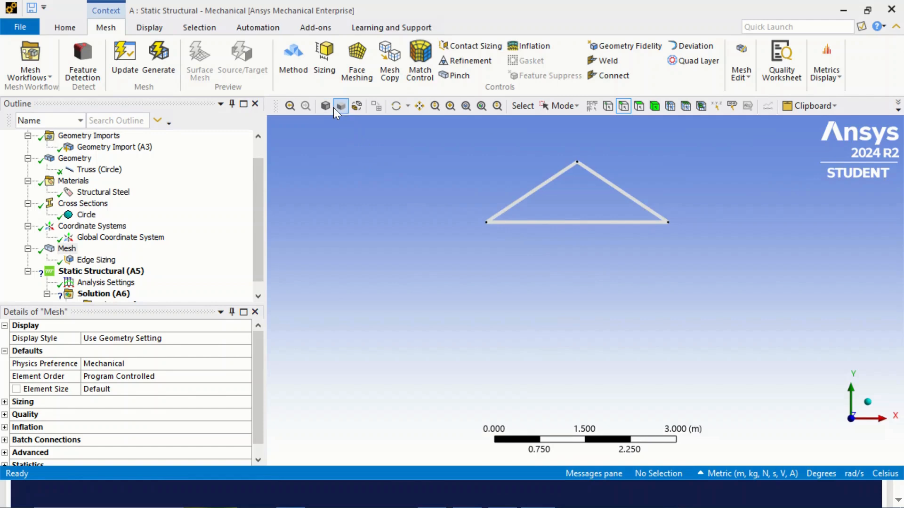
click(357, 106)
click(340, 105)
scroll(235, 268, down, 1)
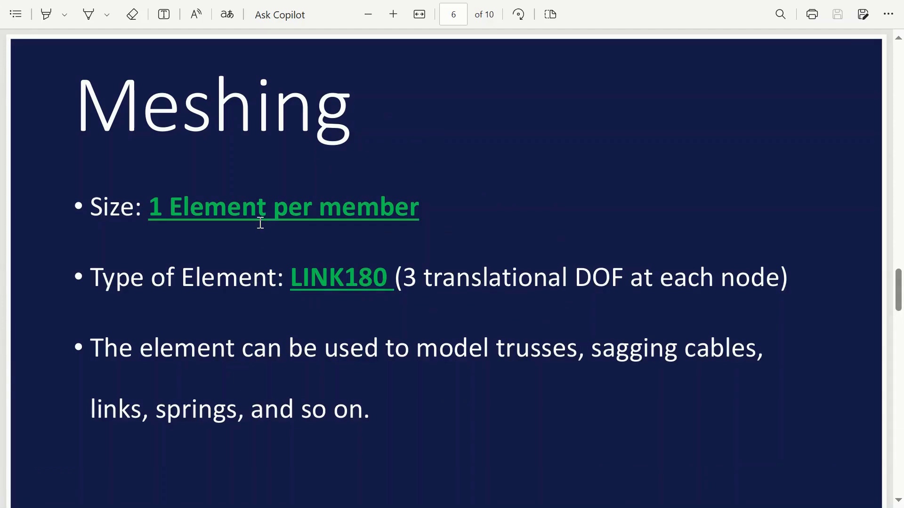
Show the truss analysis PDF in full screen and advance to the Boundary Condition page
click(888, 14)
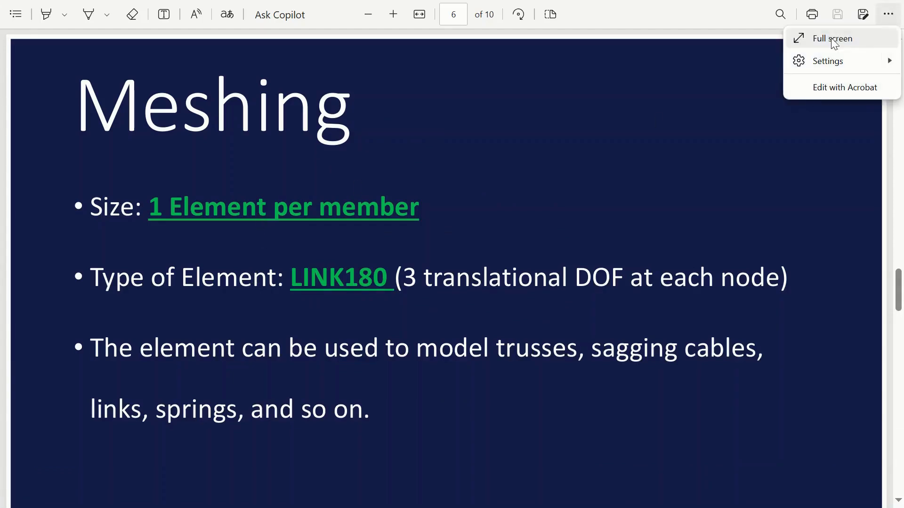
click(828, 36)
key(Right)
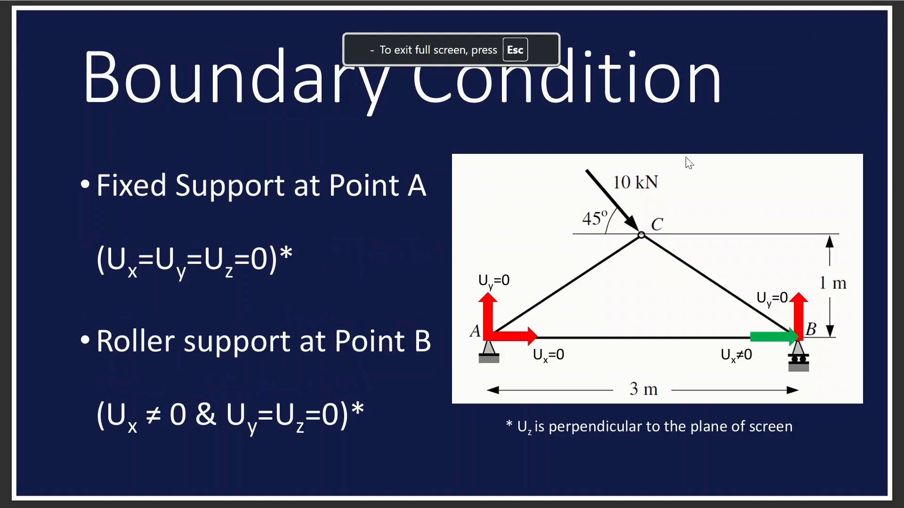
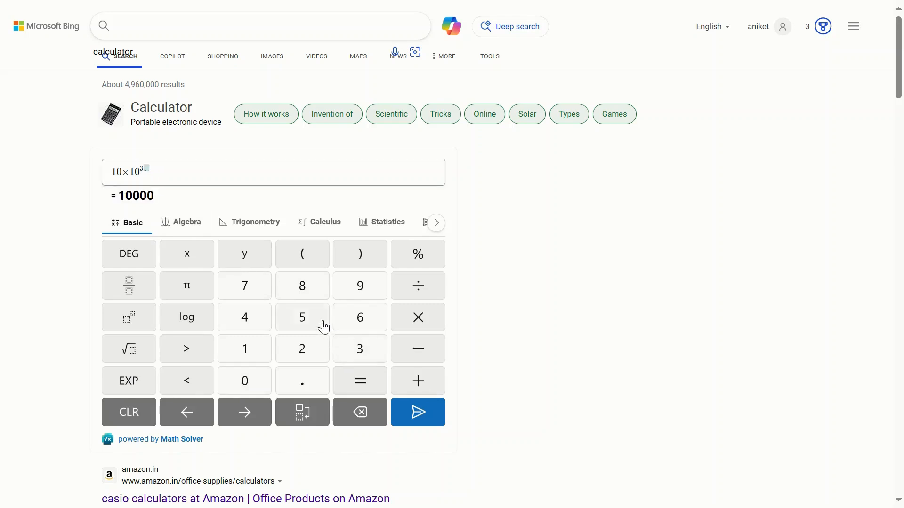
Extend the calculator expression to 10×10³×cos(45) to compute the horizontal force component, and select the result
click(423, 313)
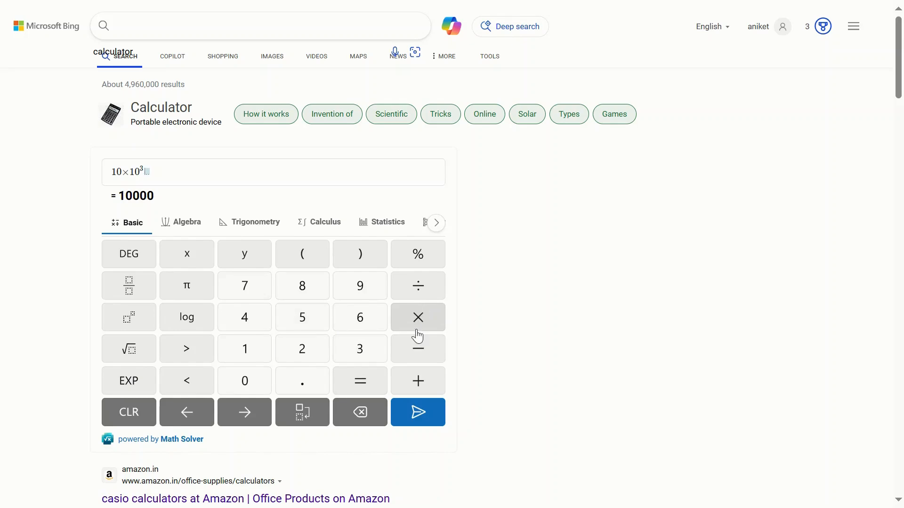
click(251, 228)
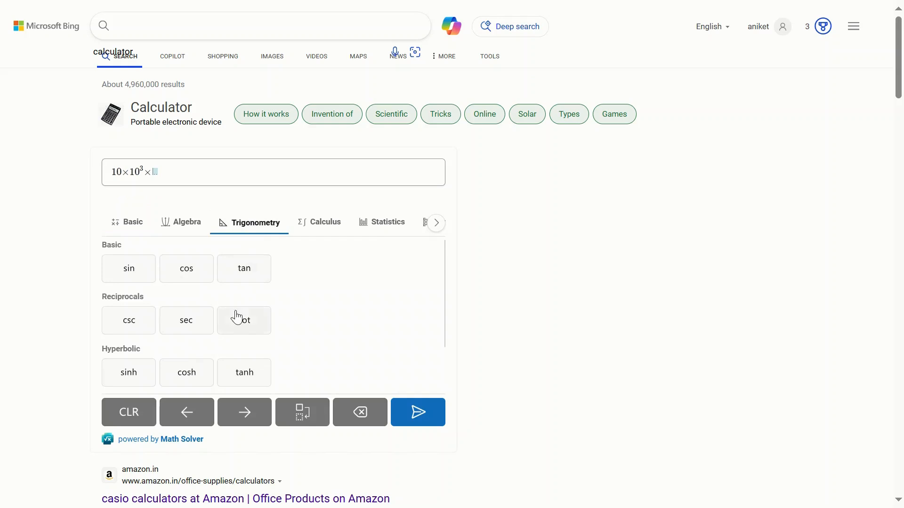
click(194, 270)
click(133, 228)
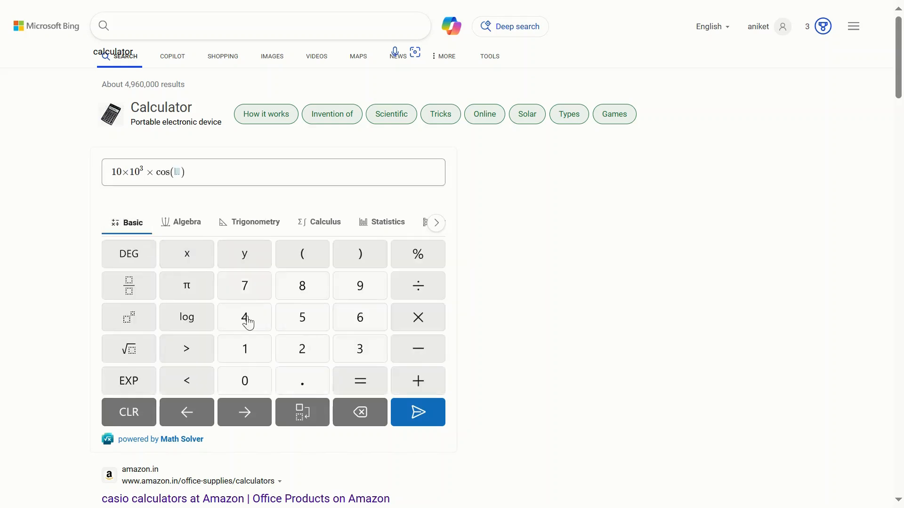
click(245, 318)
click(305, 322)
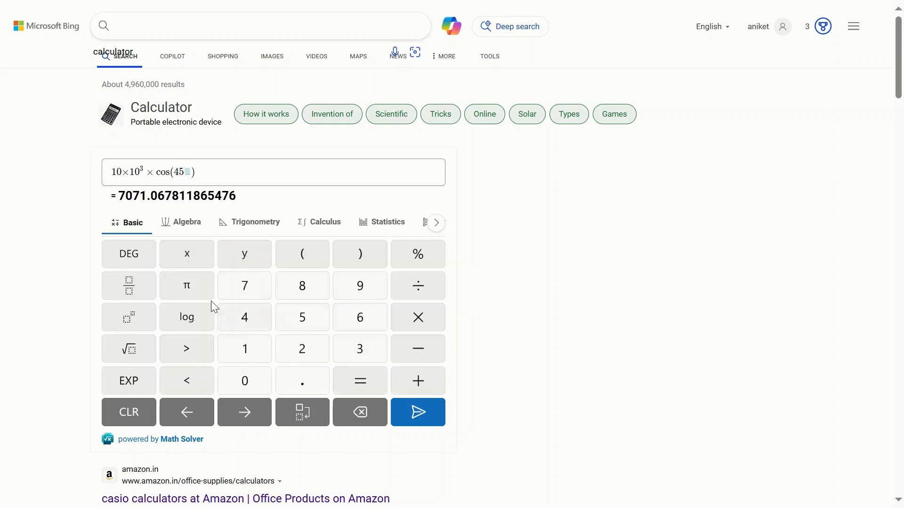
drag(120, 196, 244, 205)
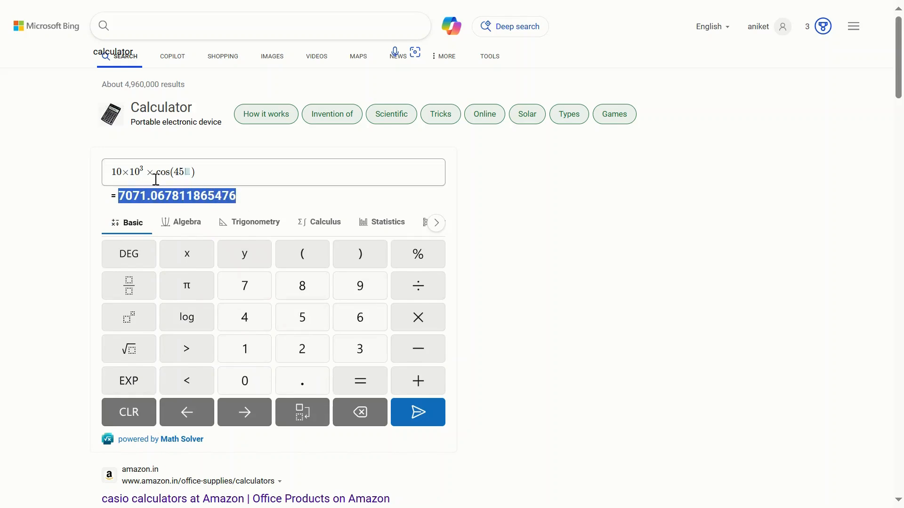
Replace the cosine term with sin(45) so the calculator evaluates 10×10³×sin(45) for the vertical force component
key(shift+Left)
key(shift+Left)
click(240, 230)
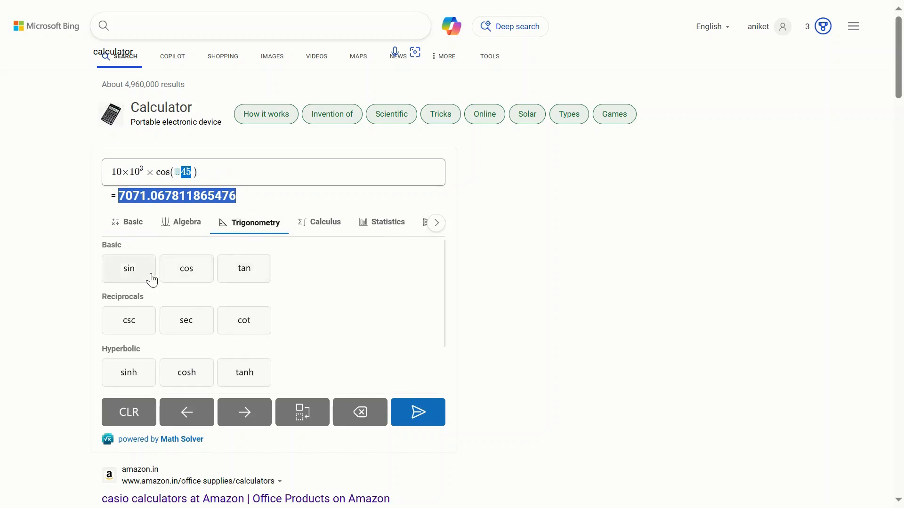
click(205, 172)
key(Left)
key(BackSpace)
key(BackSpace)
click(135, 273)
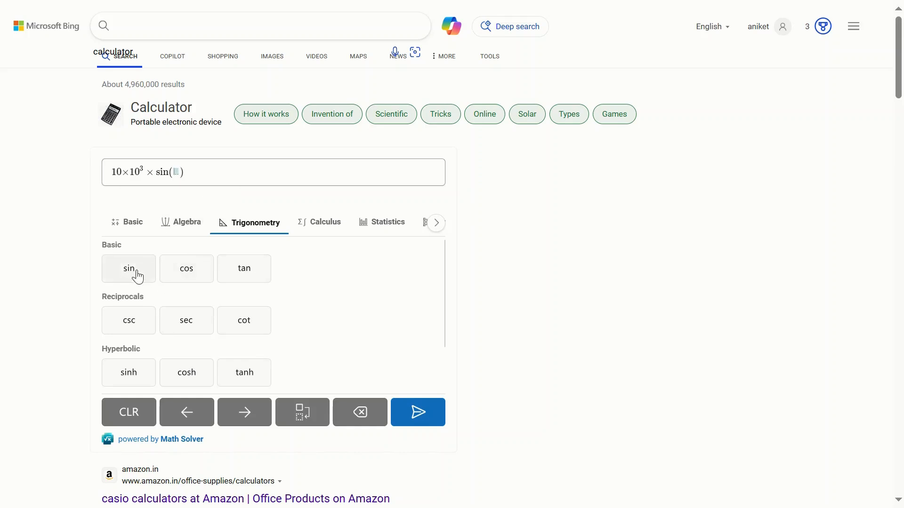
click(134, 226)
click(243, 321)
click(302, 316)
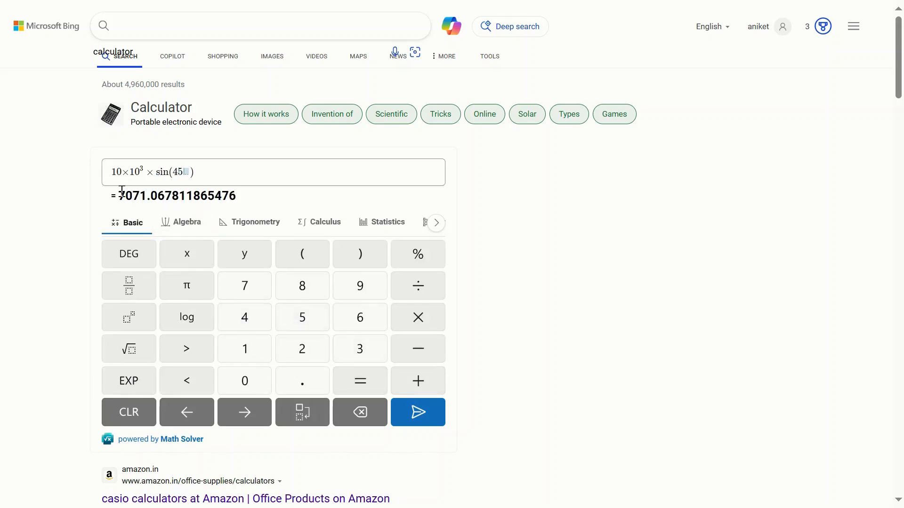
Copy the calculated sine component and switch back to the Static Structural model in Ansys Mechanical
drag(117, 198, 272, 211)
key(ctrl+c)
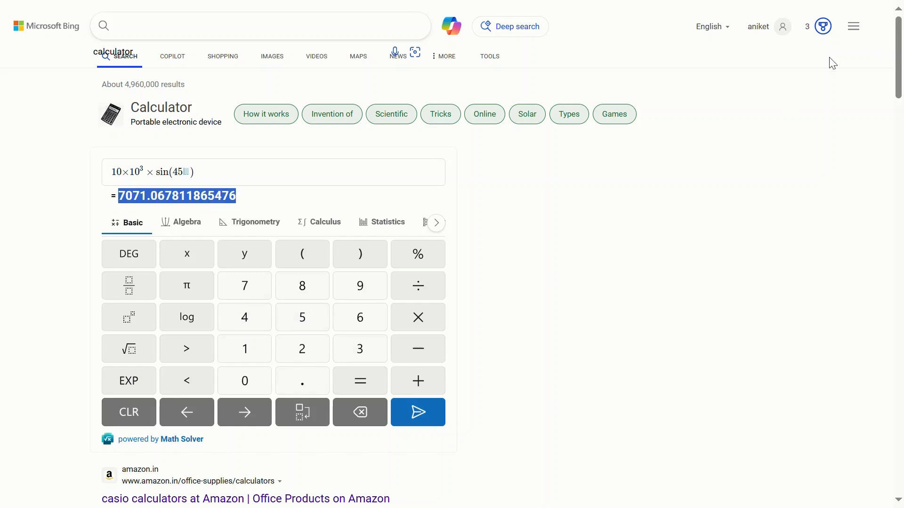
key(alt+Tab)
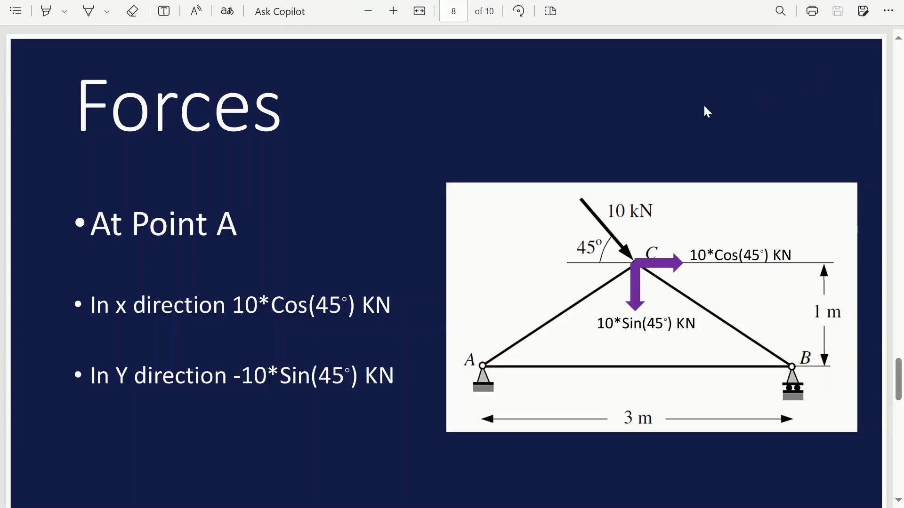
key(alt+Tab)
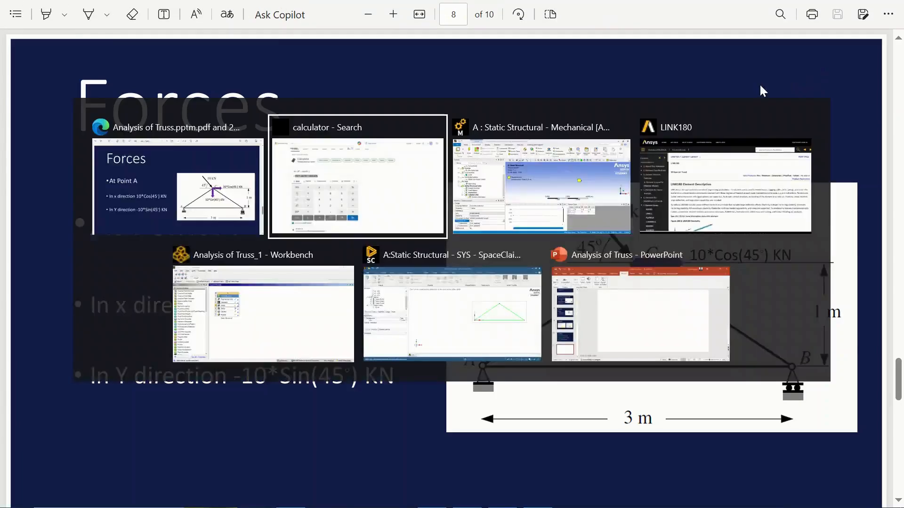
click(561, 155)
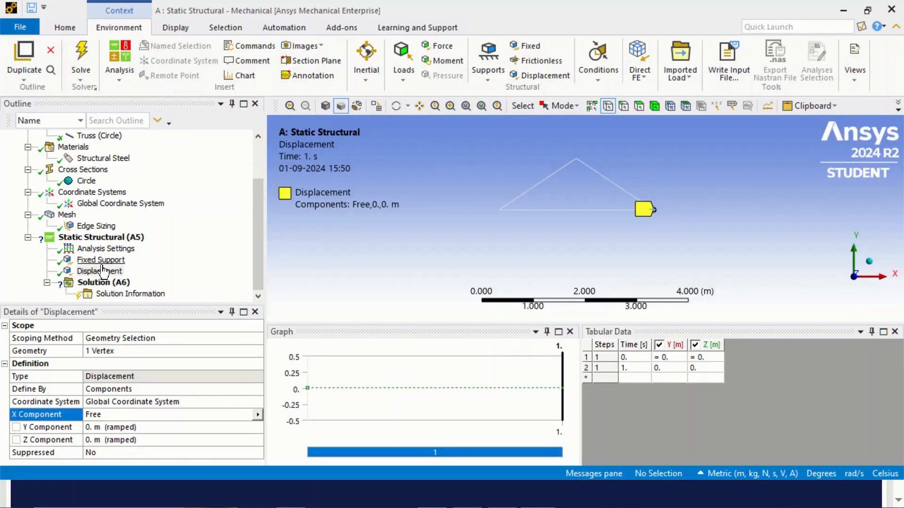
Insert a Force load under Static Structural and apply it to the top vertex of the truss
right_click(112, 237)
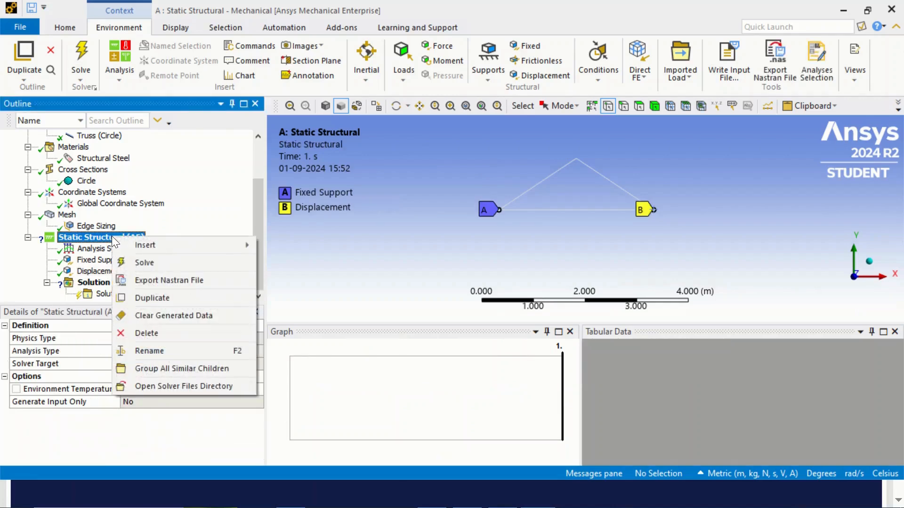
mouse_move(145, 247)
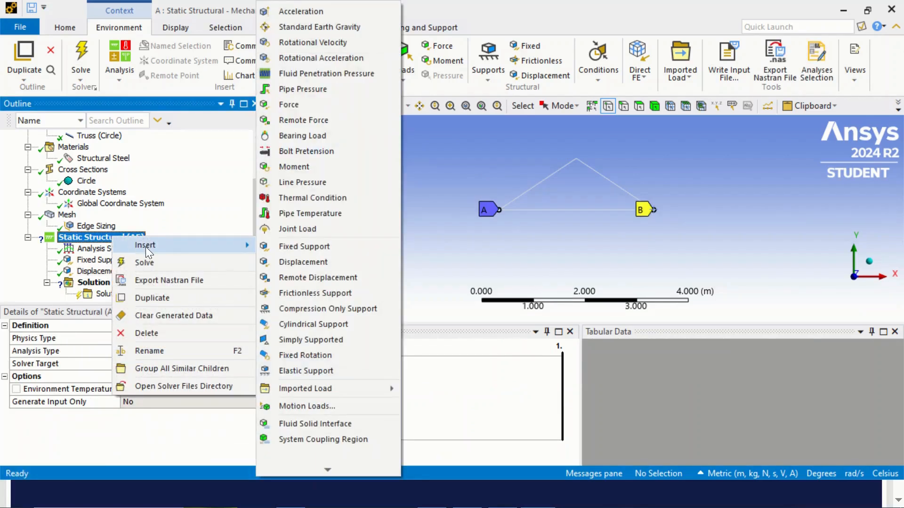
right_click(75, 237)
mouse_move(163, 244)
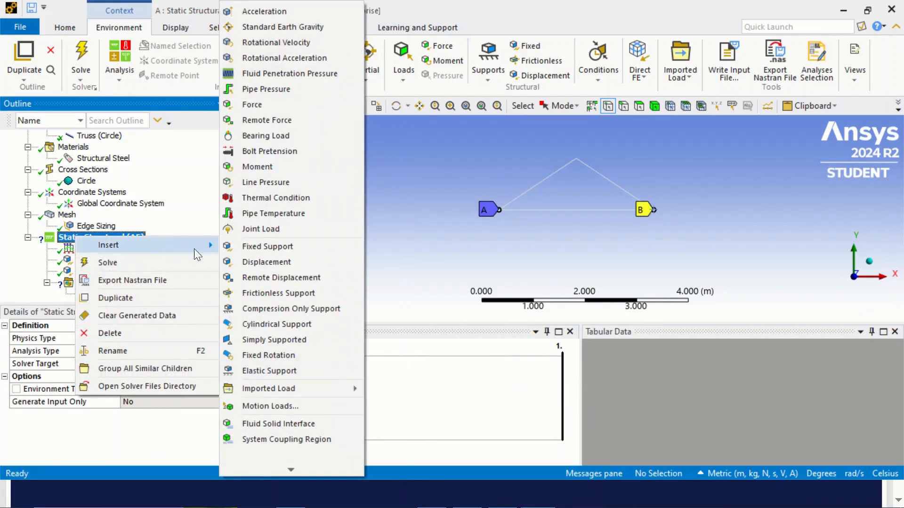
click(265, 105)
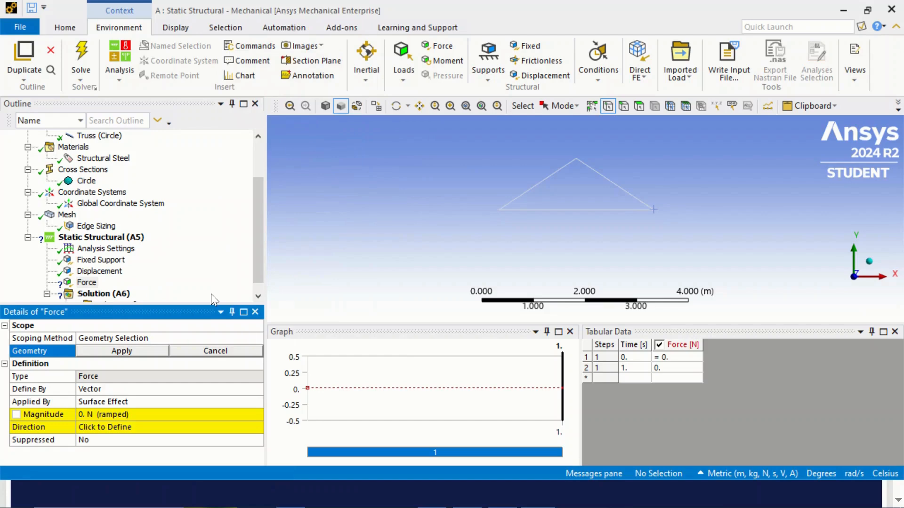
click(576, 159)
click(147, 352)
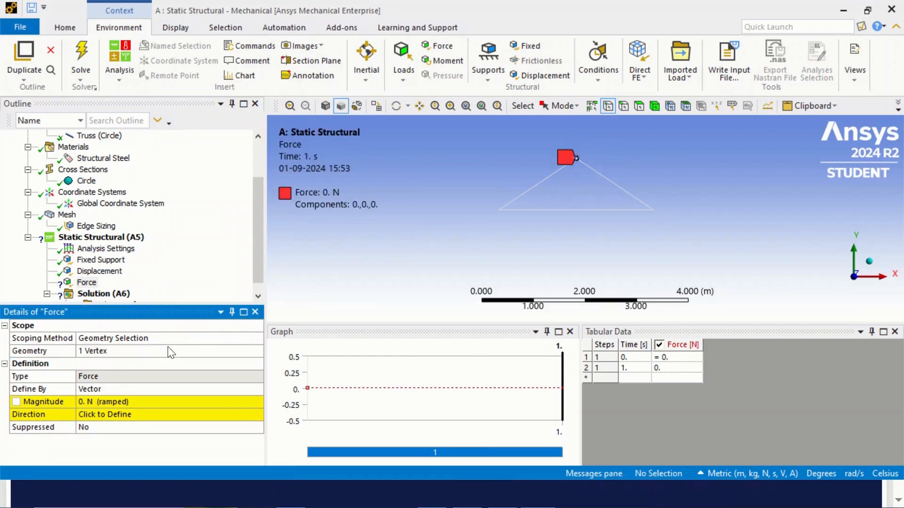
Change the force definition to Components
mouse_move(164, 312)
mouse_down()
mouse_move(152, 279)
mouse_move(141, 313)
mouse_move(149, 311)
mouse_move(134, 311)
mouse_up()
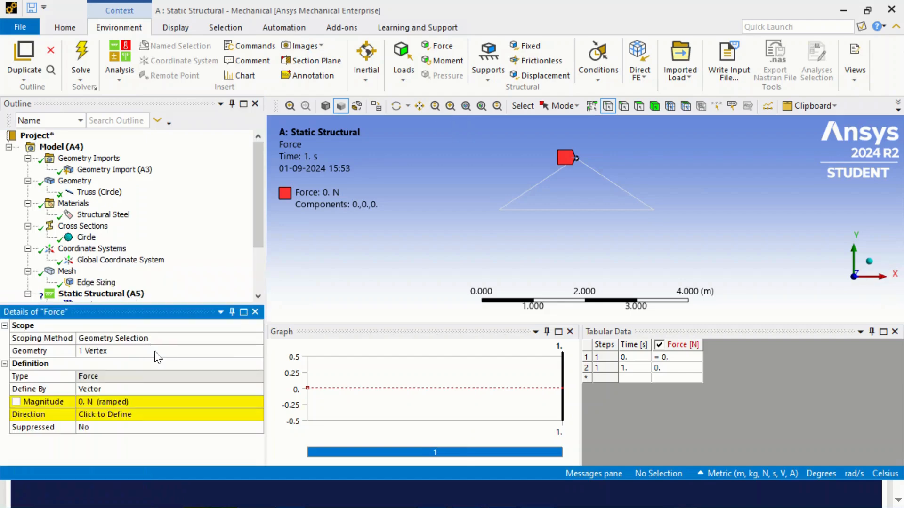
click(34, 389)
click(257, 389)
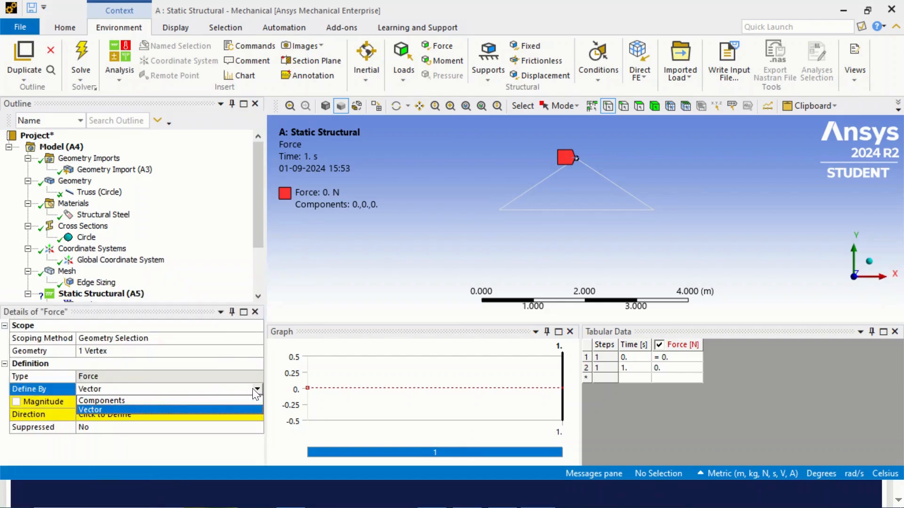
click(126, 402)
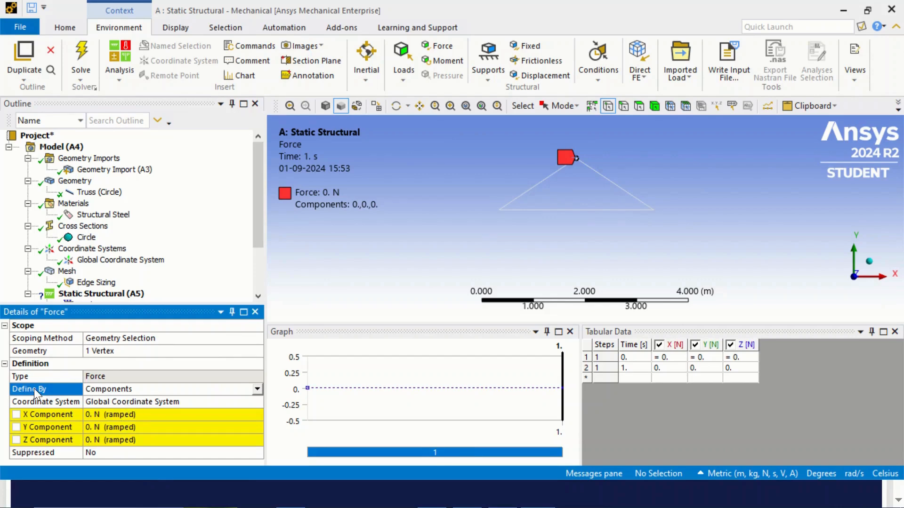
Set the force's X component to 7071.067811865476 N and its Y component to -7071.067811865476 N
click(179, 413)
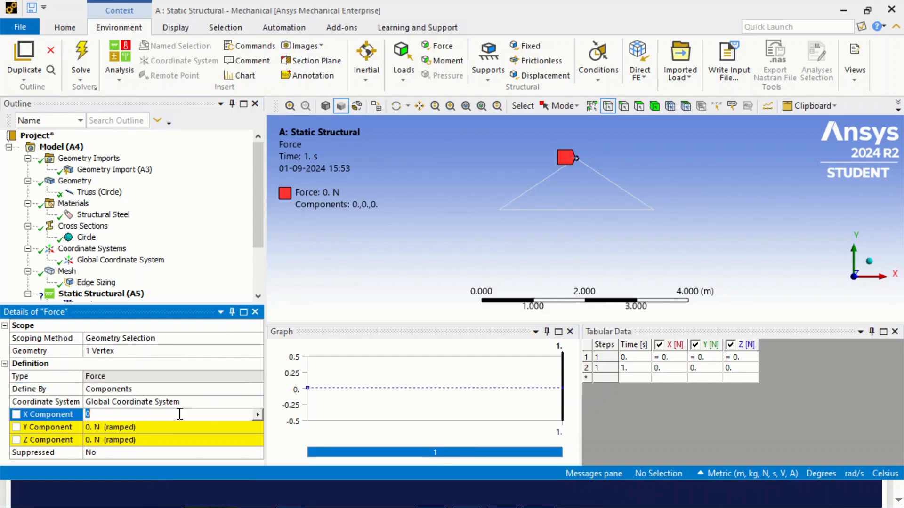
key(ctrl+v)
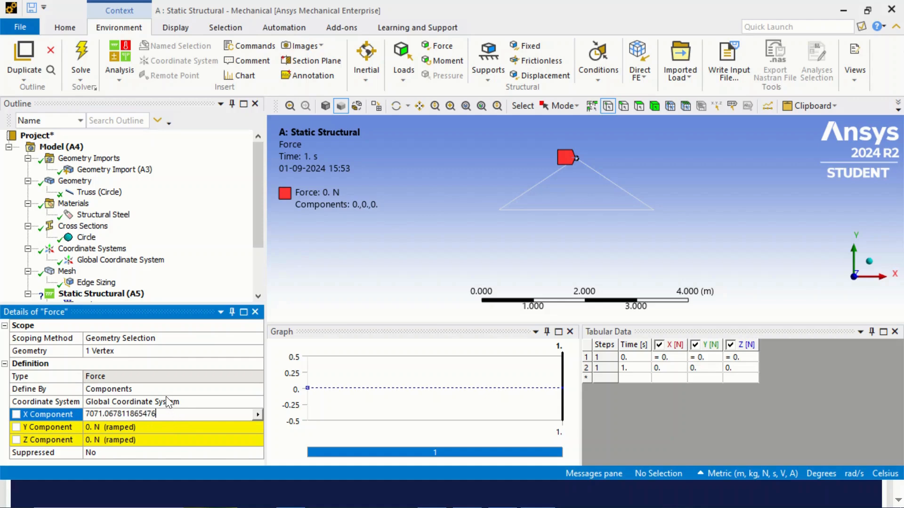
click(154, 427)
key(ctrl+v)
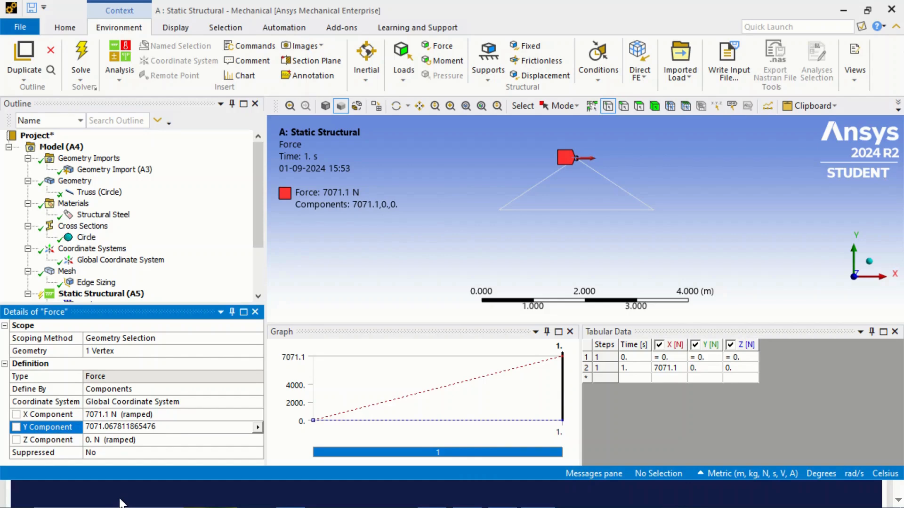
text(-)
click(194, 440)
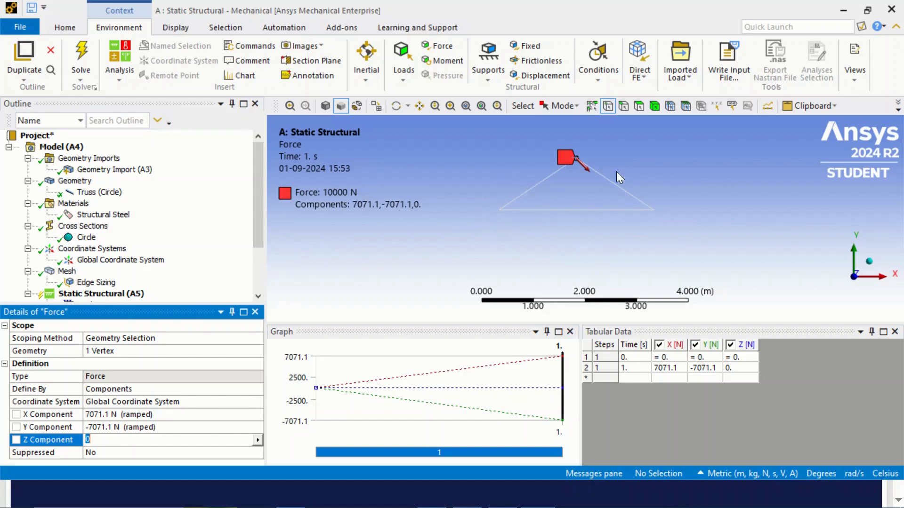
Review the Fixed Support, Displacement and Force definitions under Static Structural, finishing on the Solution object
drag(262, 203, 257, 253)
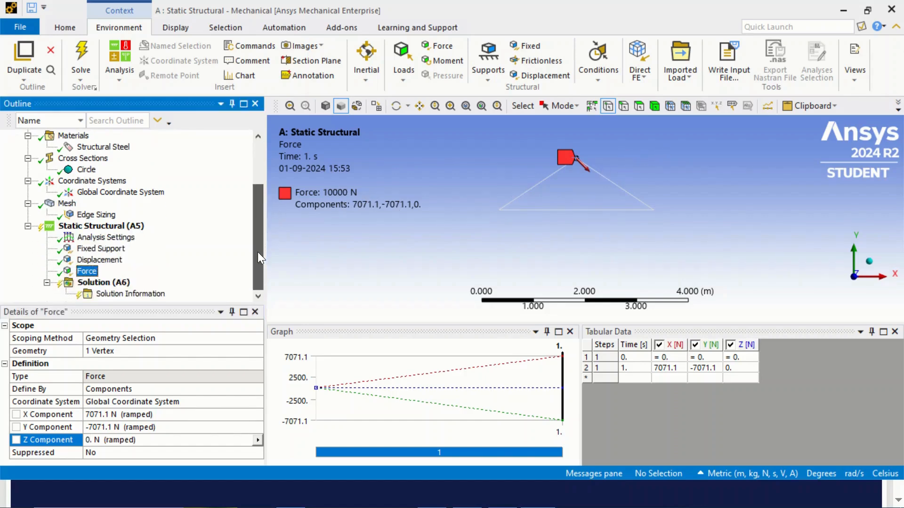
click(100, 248)
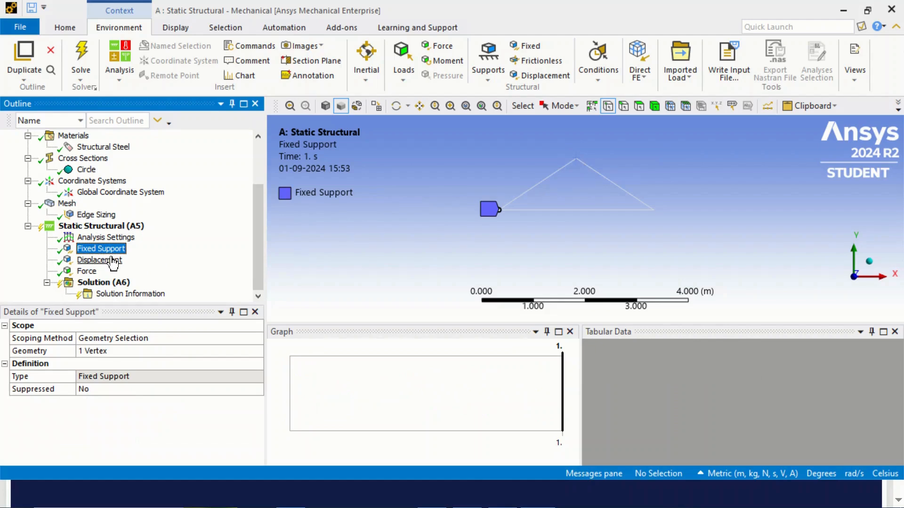
click(112, 261)
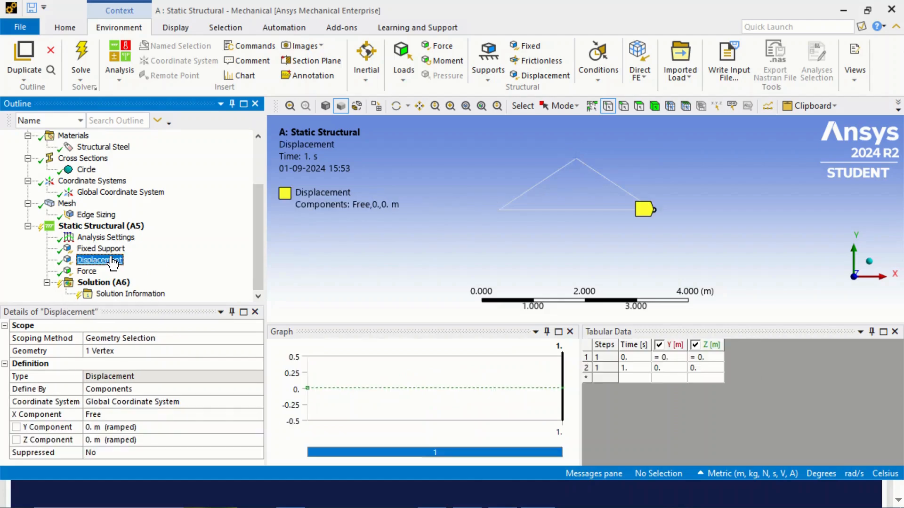
click(87, 271)
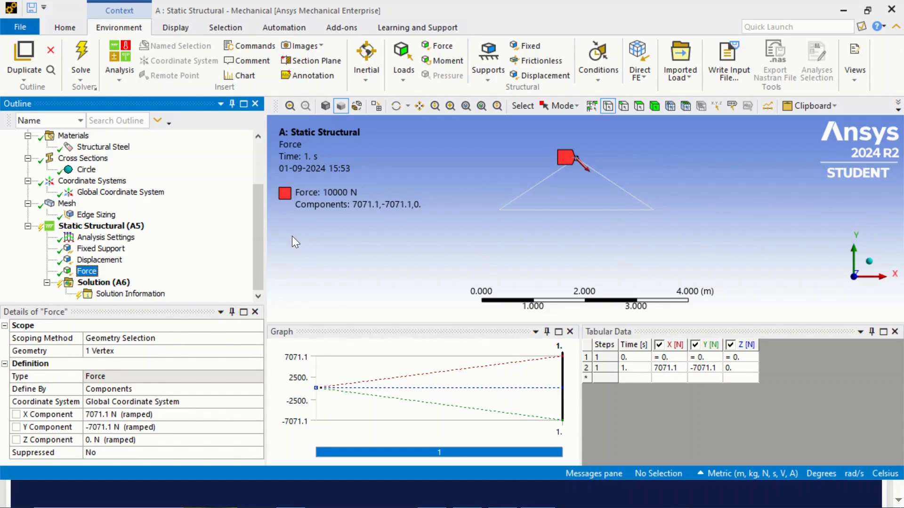
drag(254, 224, 278, 243)
click(104, 283)
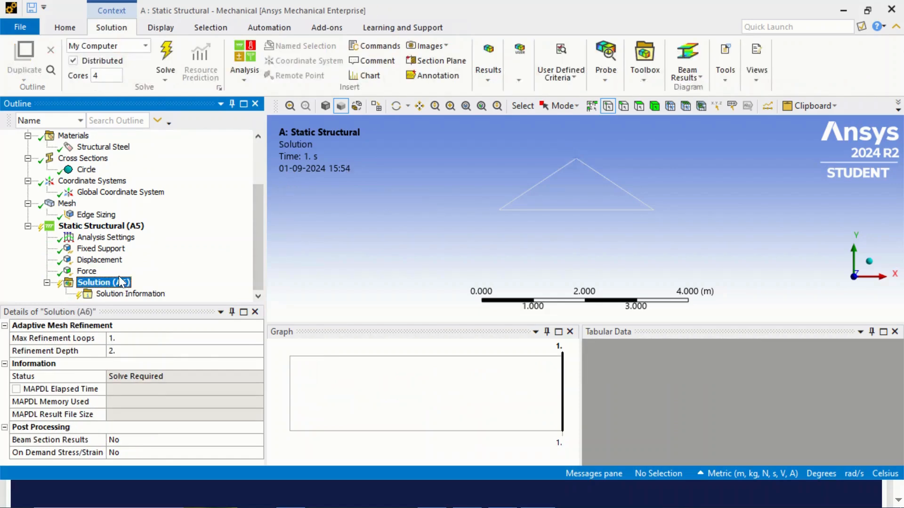
Switch to the PDF slides, check the required outputs on the Results slide in full screen, and return to Ansys Mechanical
key(alt+Tab)
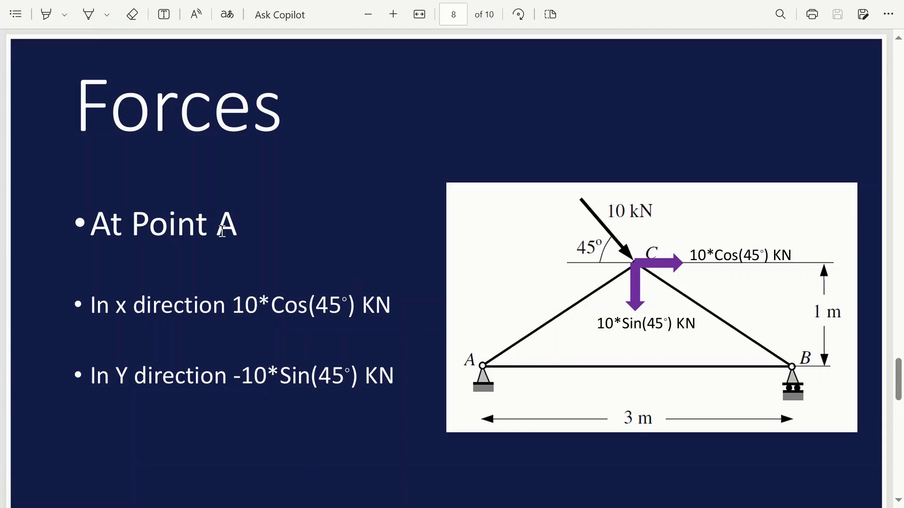
click(888, 14)
click(860, 41)
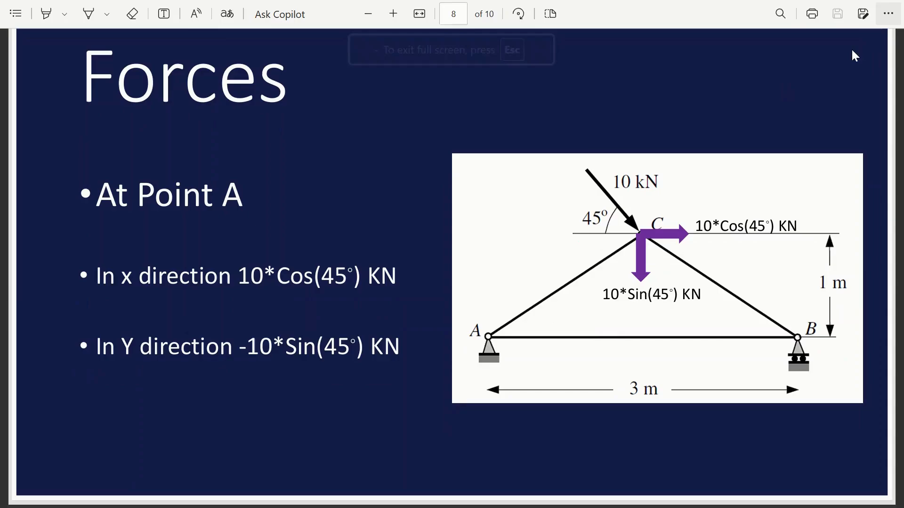
key(Right)
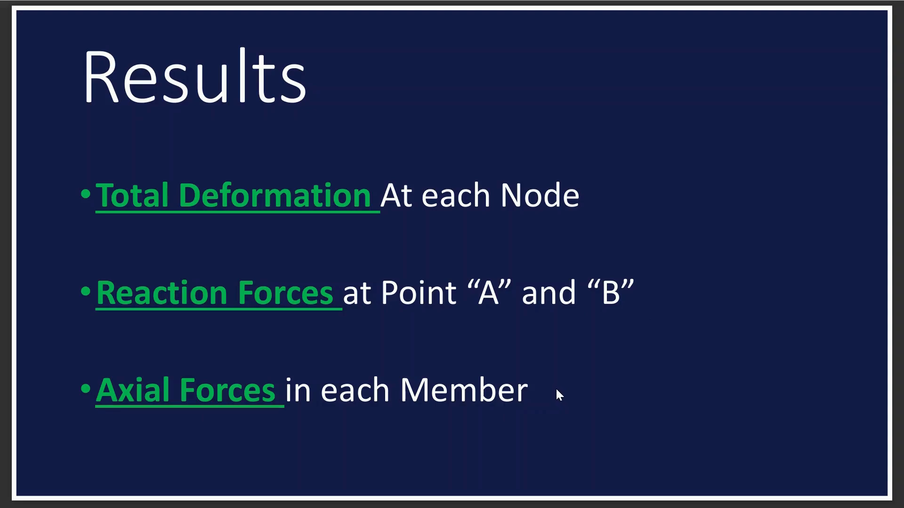
key(alt+Tab)
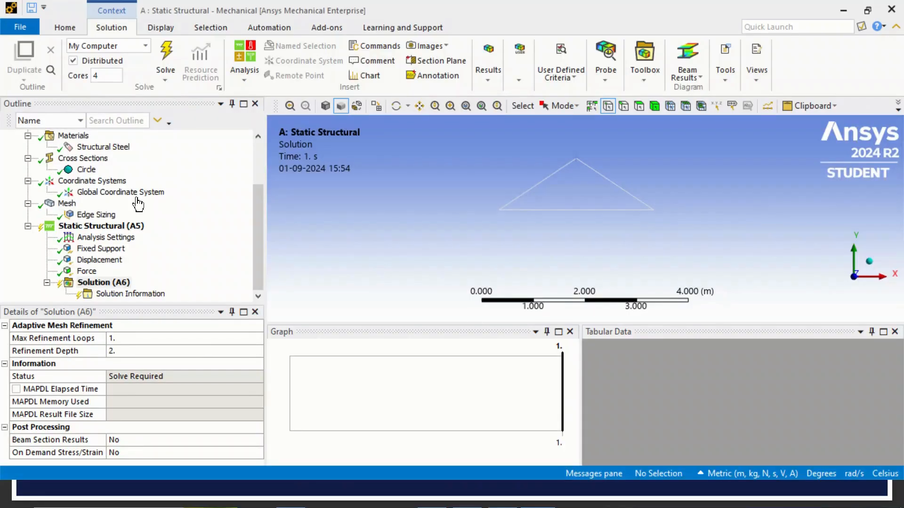
Insert a Total Deformation result under Solution
click(261, 239)
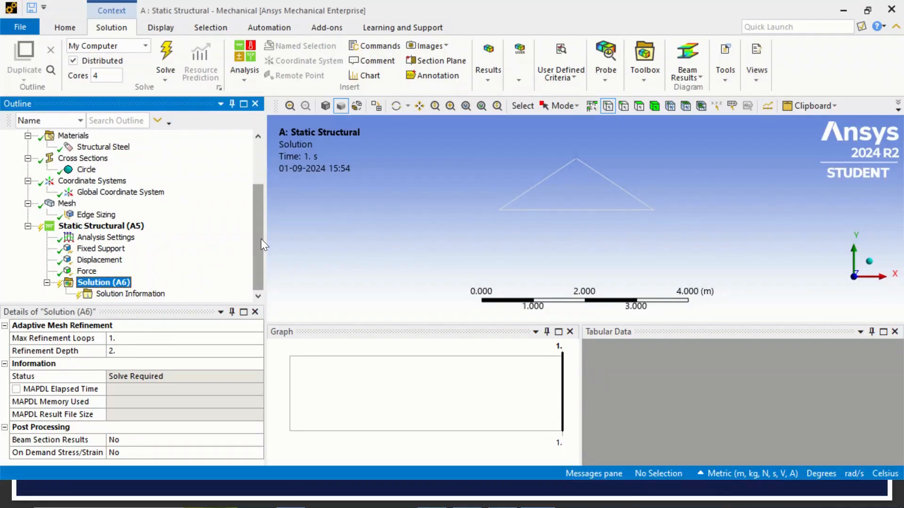
right_click(105, 282)
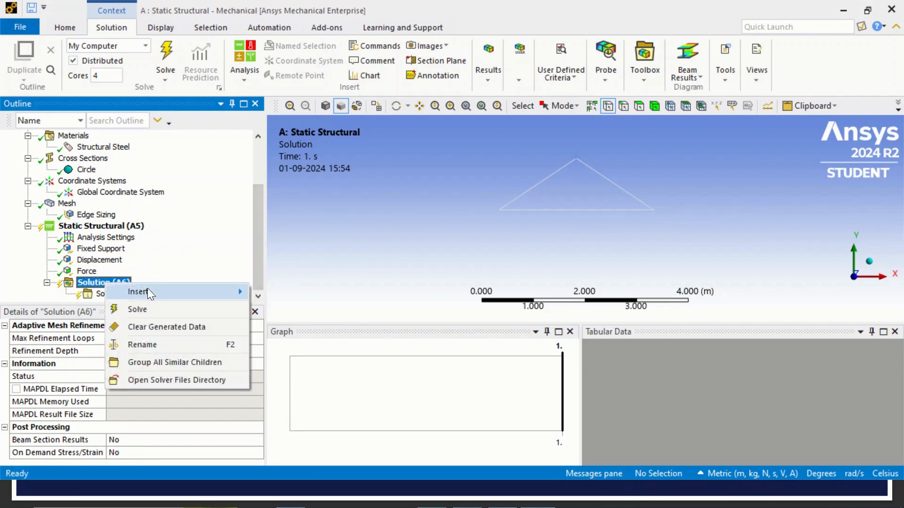
mouse_move(165, 290)
mouse_move(301, 241)
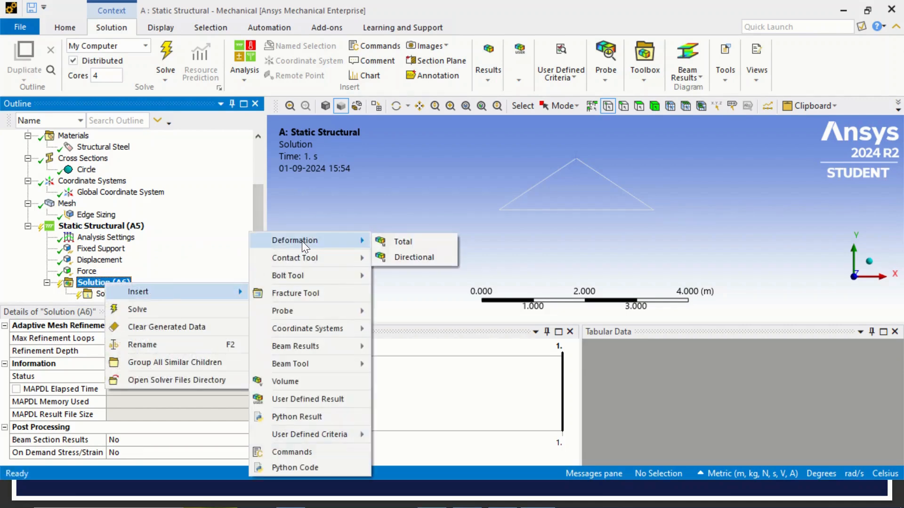
click(395, 240)
Insert a Force Reaction probe under Solution and set its boundary condition to Fixed Support
right_click(106, 272)
mouse_move(146, 278)
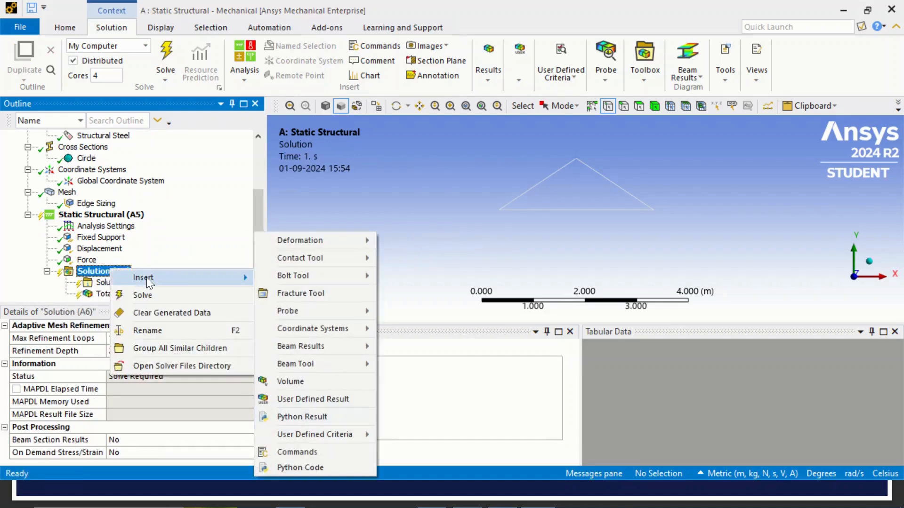
mouse_move(326, 314)
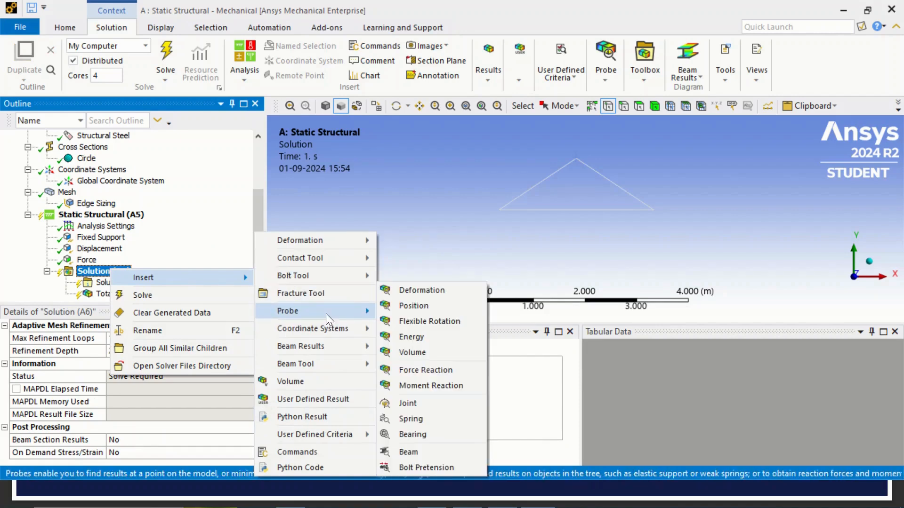
click(430, 370)
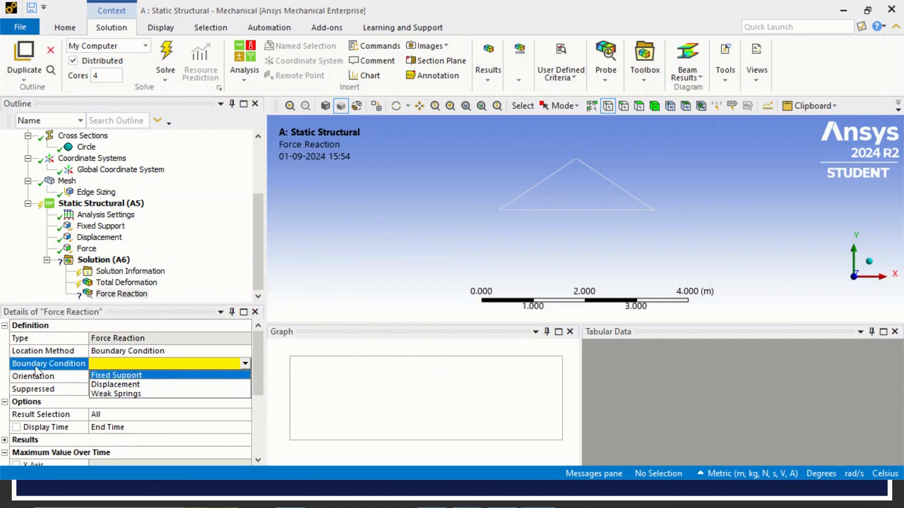
click(143, 375)
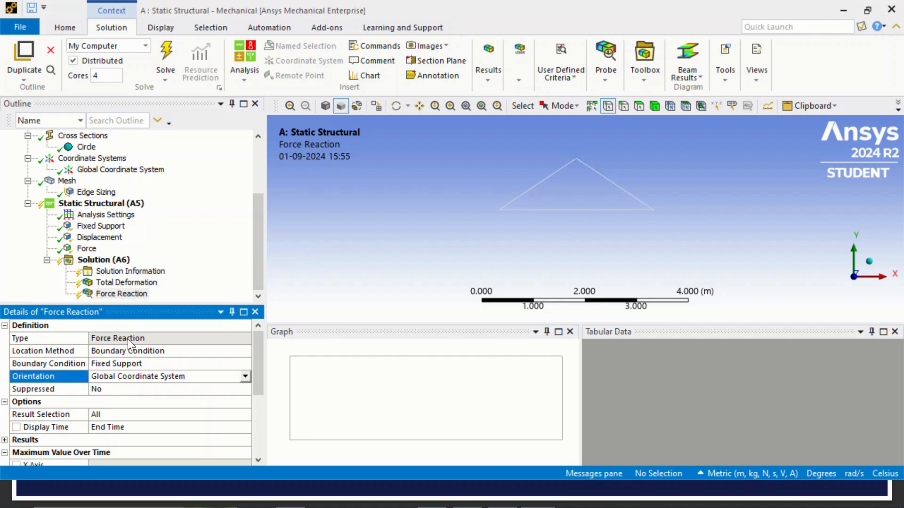
Insert a second Force Reaction probe under Solution with Displacement as its boundary condition
right_click(113, 260)
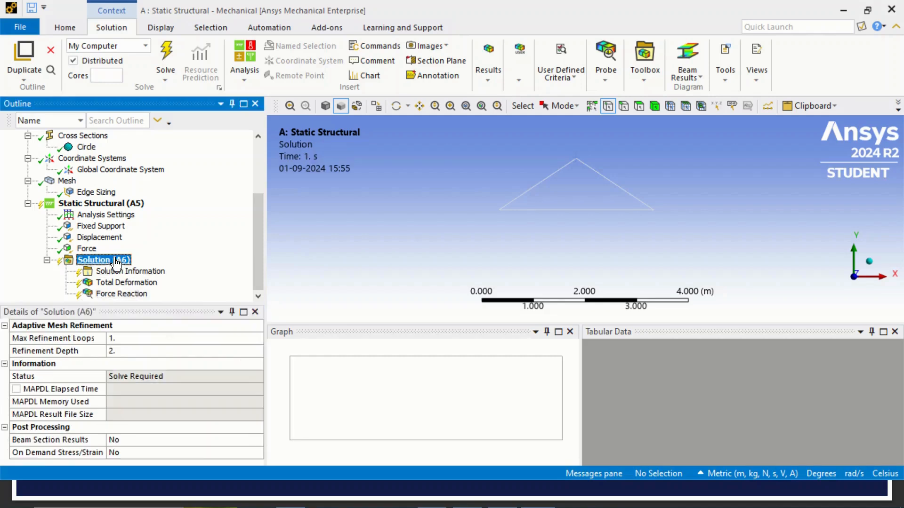
mouse_move(169, 265)
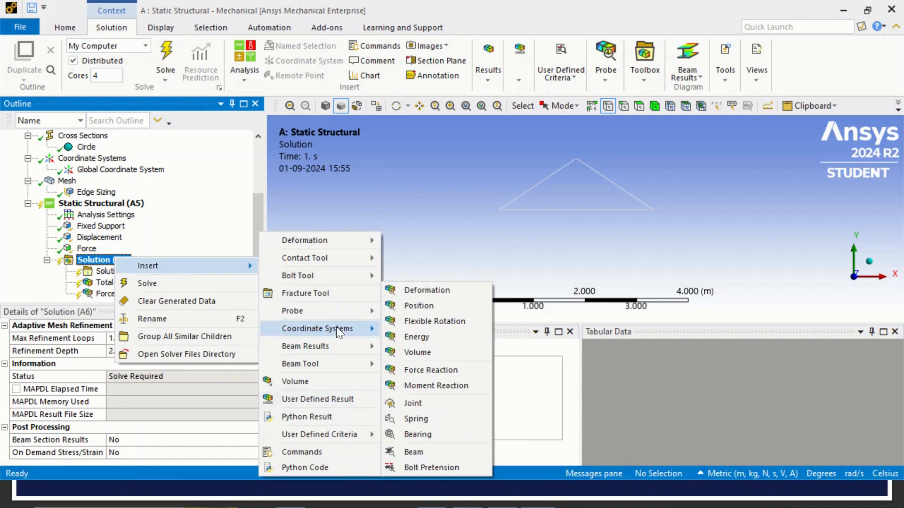
mouse_move(336, 327)
click(430, 312)
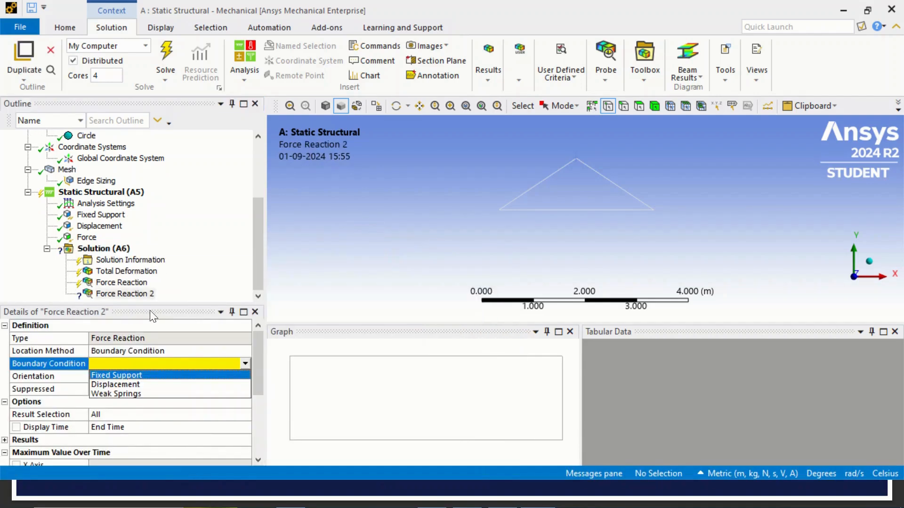
click(147, 384)
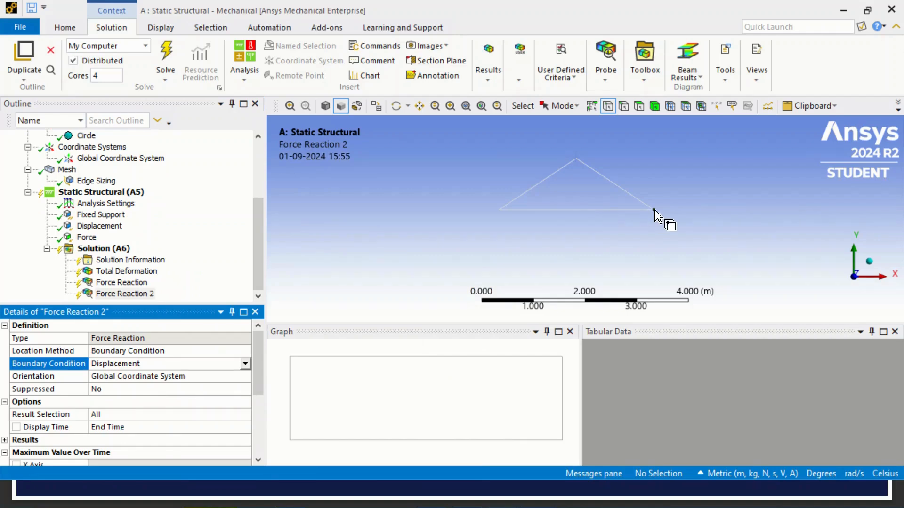
Insert an Axial Force beam result for all line bodies under Solution
click(258, 225)
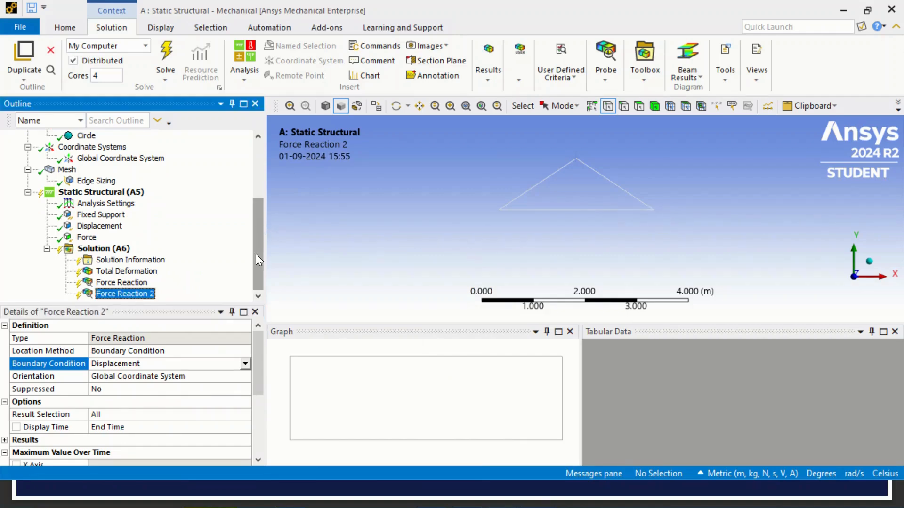
click(92, 250)
right_click(92, 249)
mouse_move(156, 254)
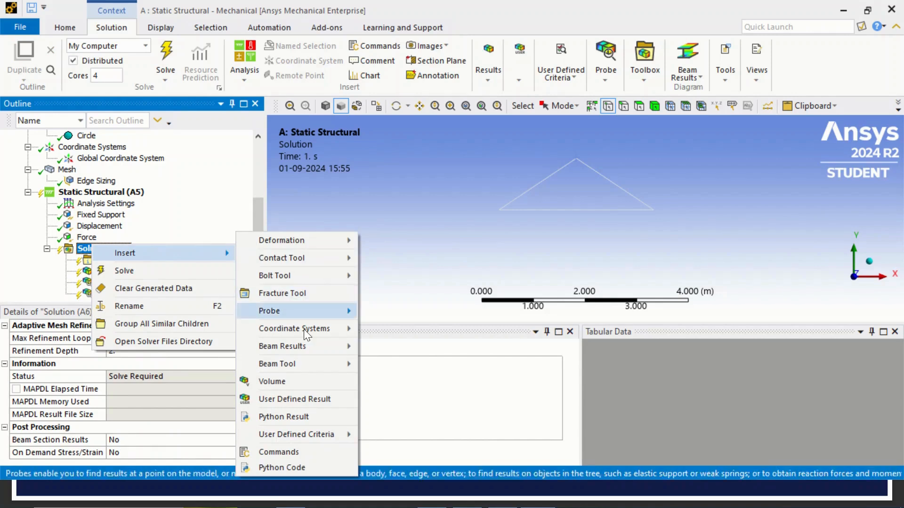
mouse_move(306, 348)
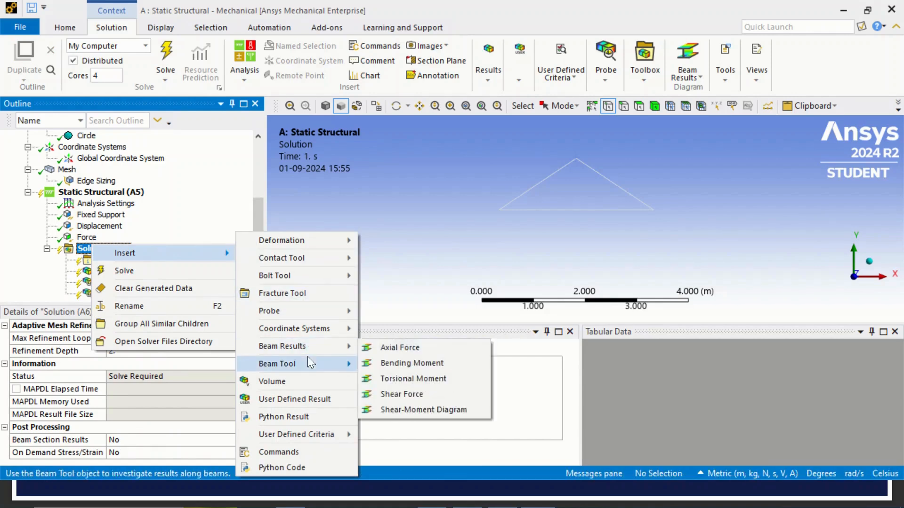
click(446, 353)
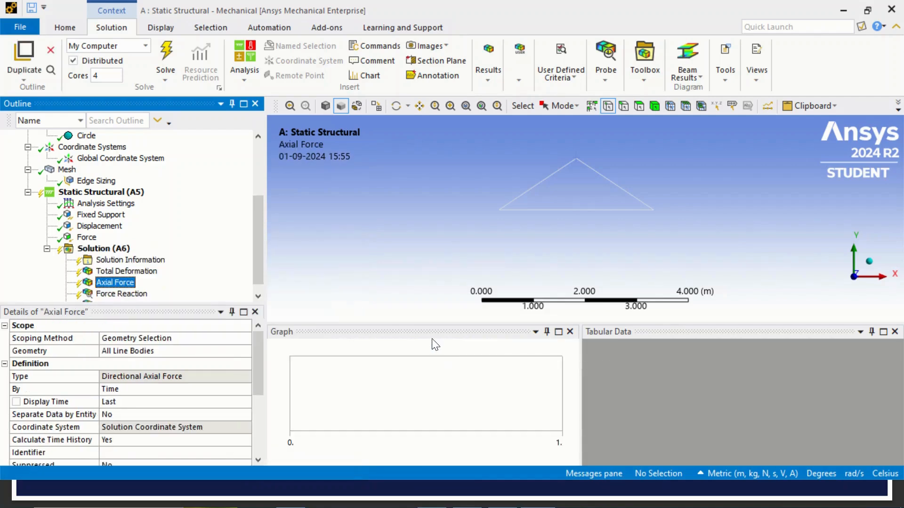
Insert a Bending Moment beam result for all line bodies under Solution
scroll(260, 235, down, 1)
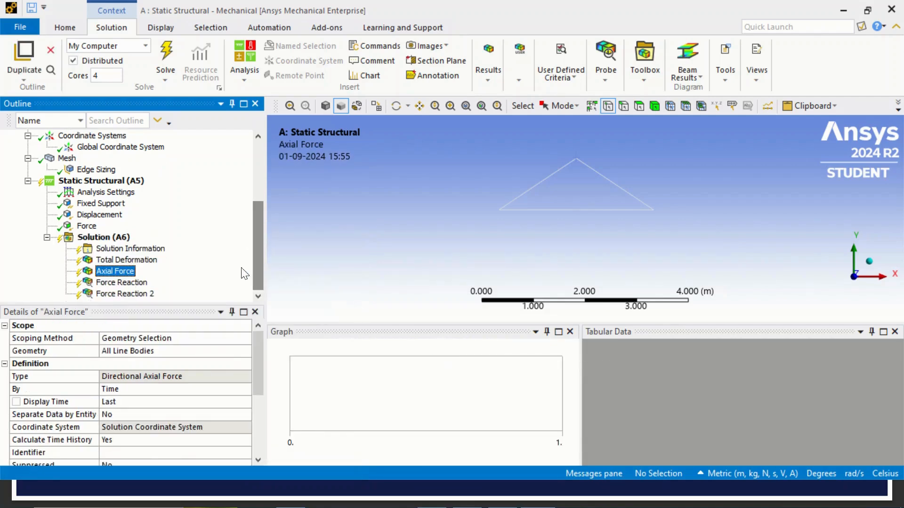
right_click(116, 238)
mouse_move(179, 244)
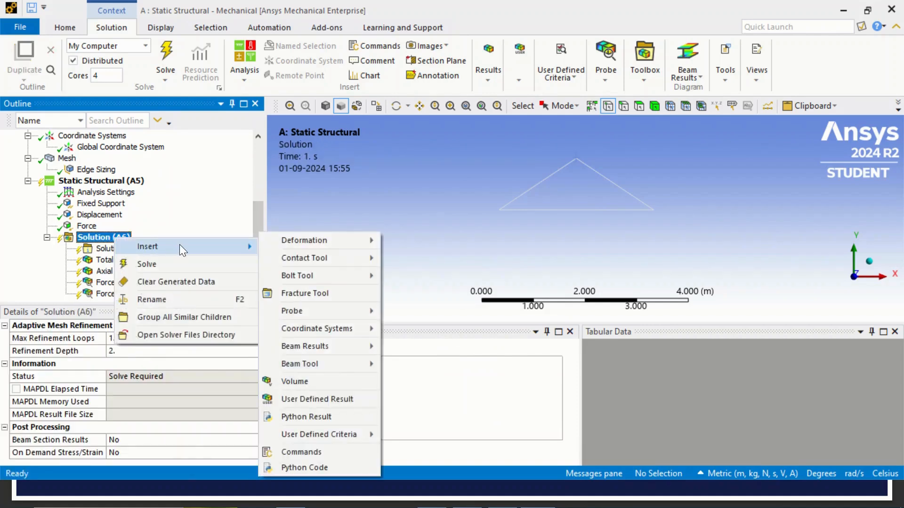
mouse_move(341, 349)
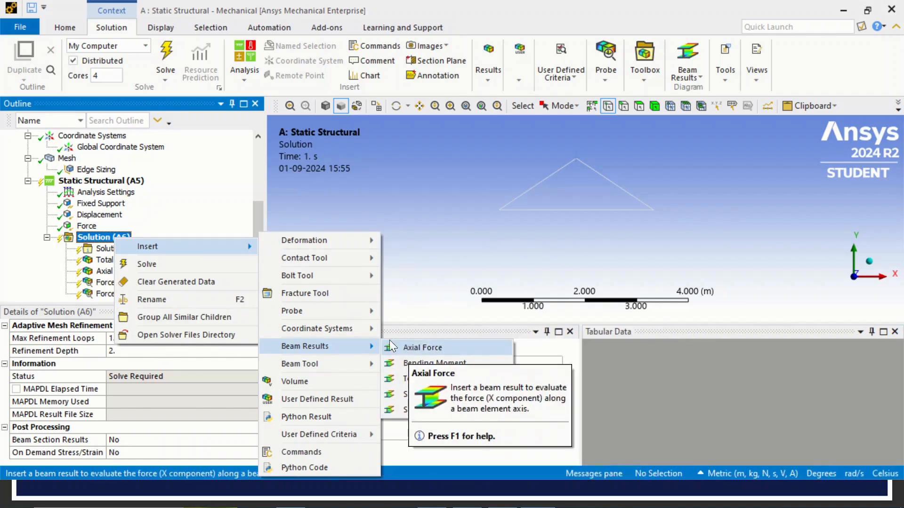
click(433, 362)
Insert a Torsional Moment beam result for all line bodies under Solution
right_click(128, 238)
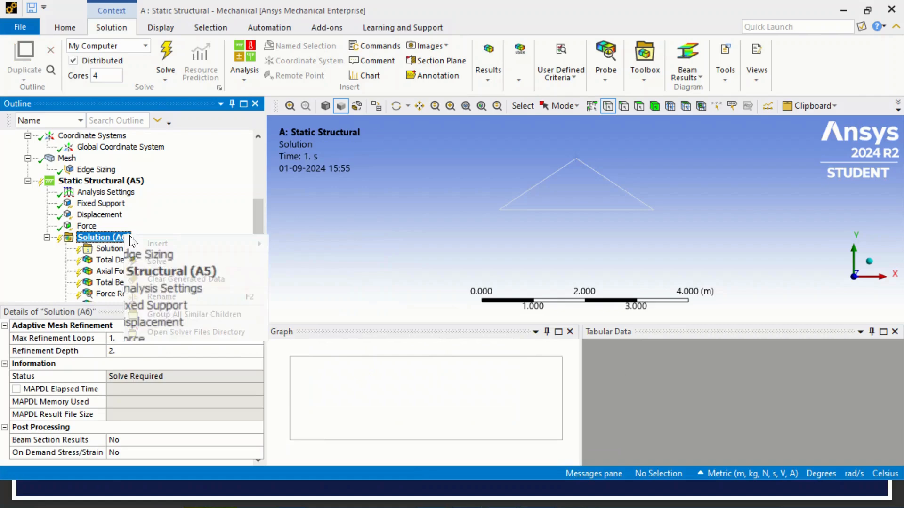
mouse_move(201, 243)
mouse_move(362, 364)
mouse_move(362, 346)
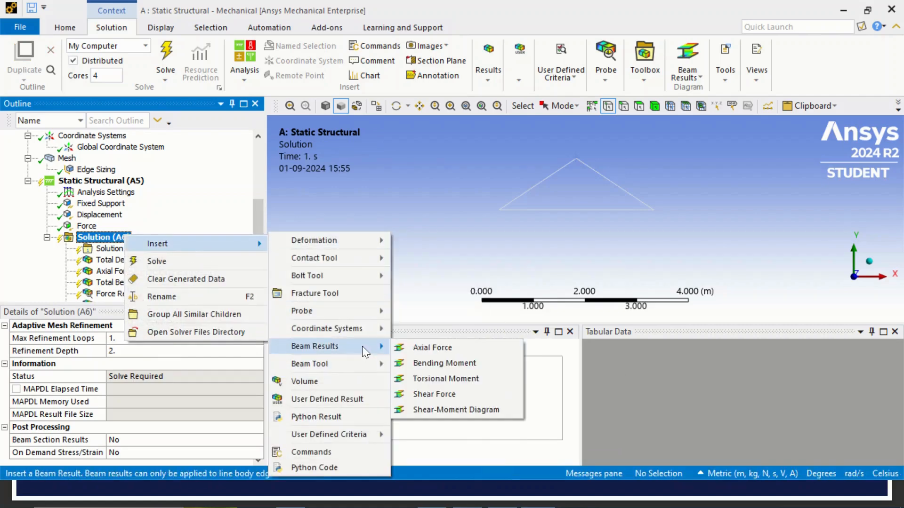
click(470, 379)
Insert a Shear Force beam result for all line bodies under Solution
right_click(113, 237)
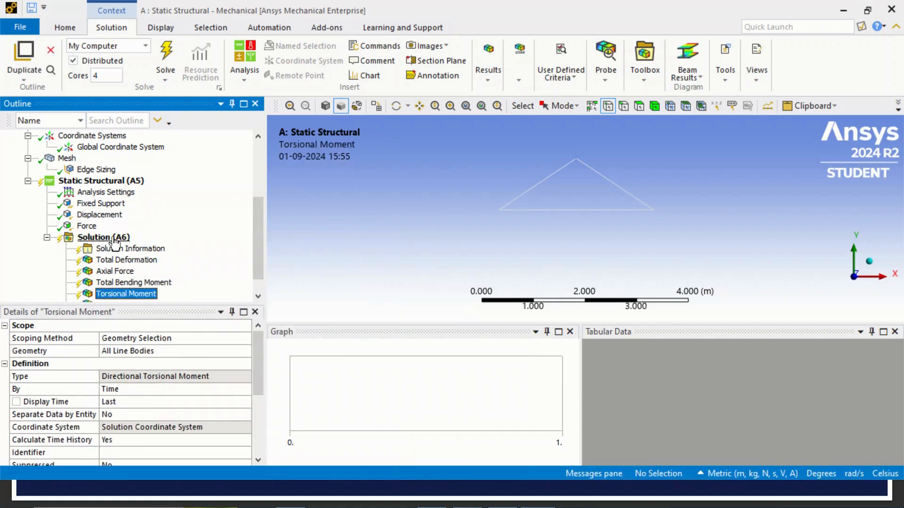
mouse_move(201, 246)
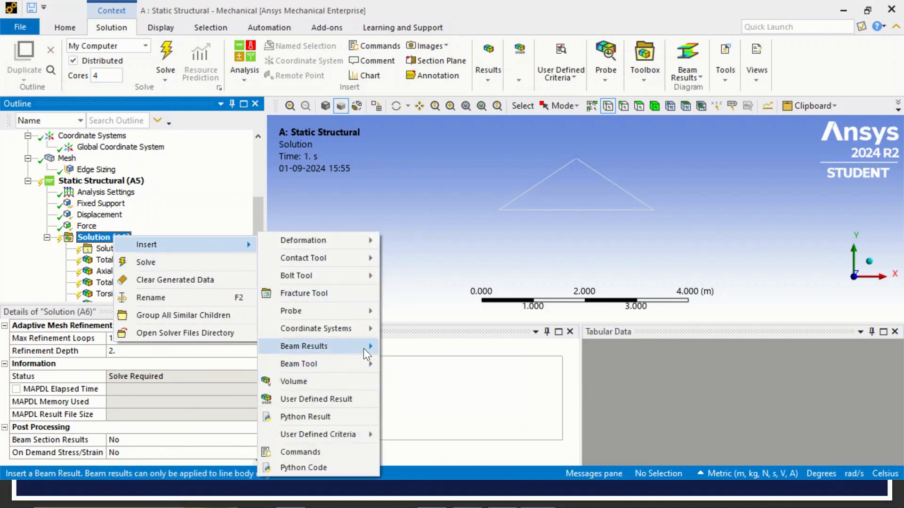
mouse_move(362, 346)
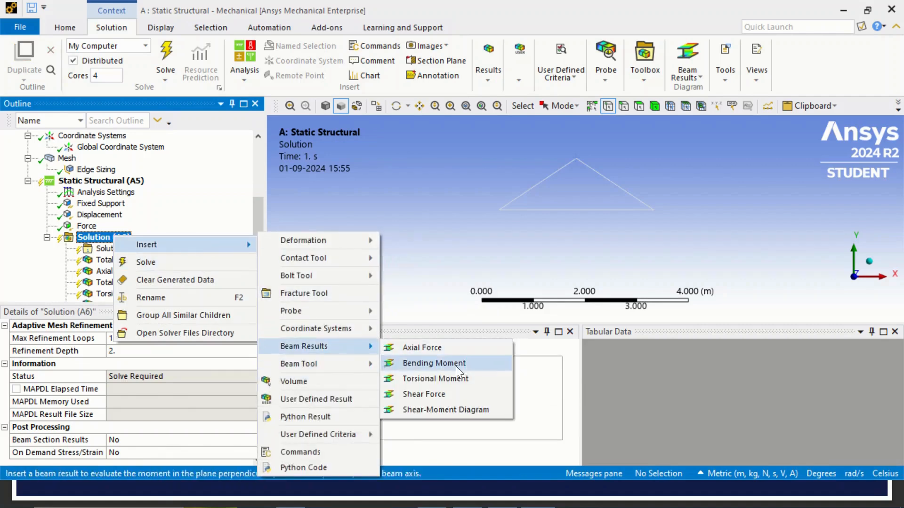
click(453, 393)
Review the settings of the Total Bending Moment, Torsional Moment and Total Shear Force results under Solution
drag(264, 238, 261, 248)
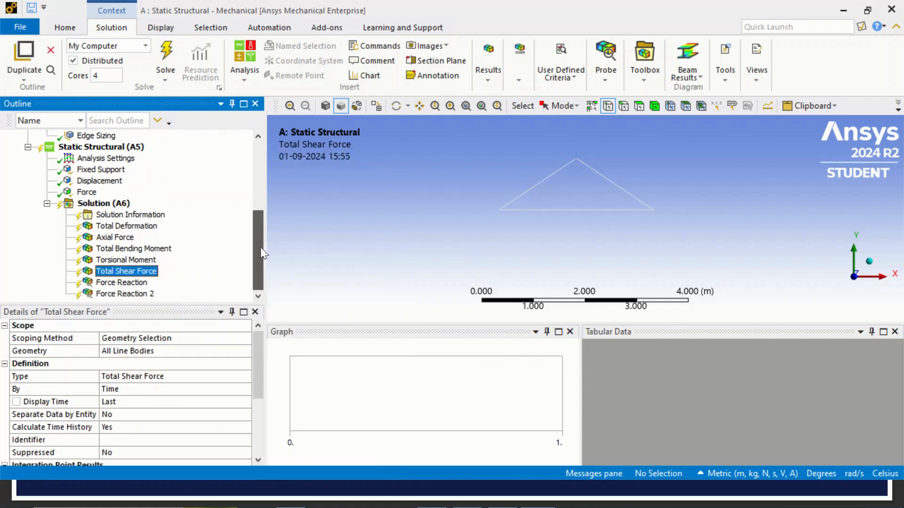
click(126, 250)
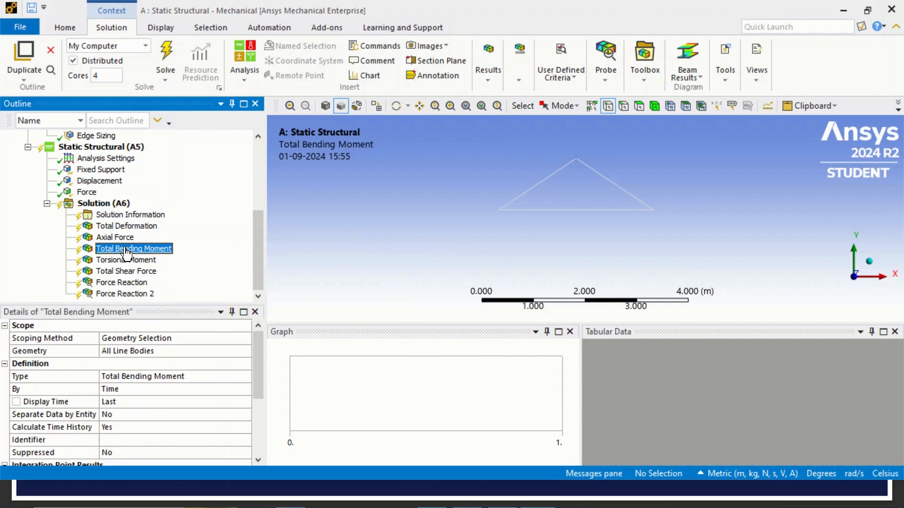
click(126, 260)
click(131, 272)
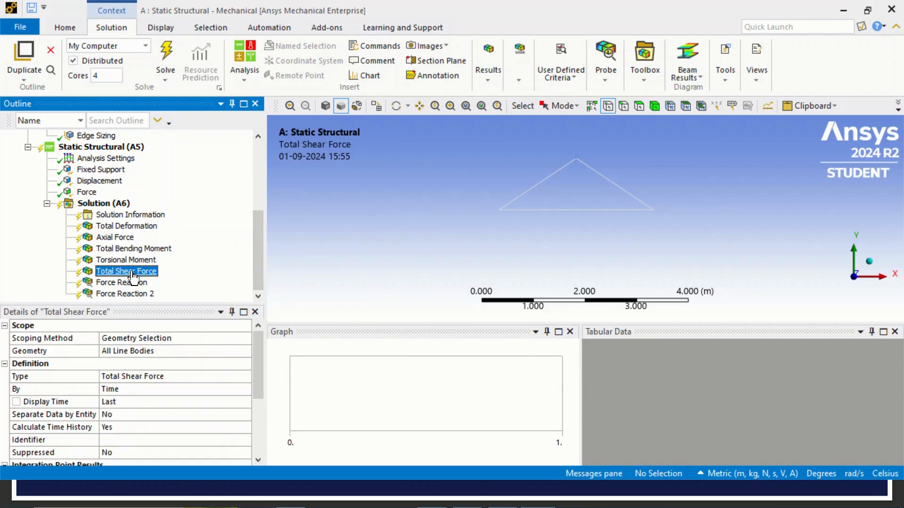
Solve the static structural analysis and read the warning messages issued during the solve
right_click(113, 204)
click(151, 226)
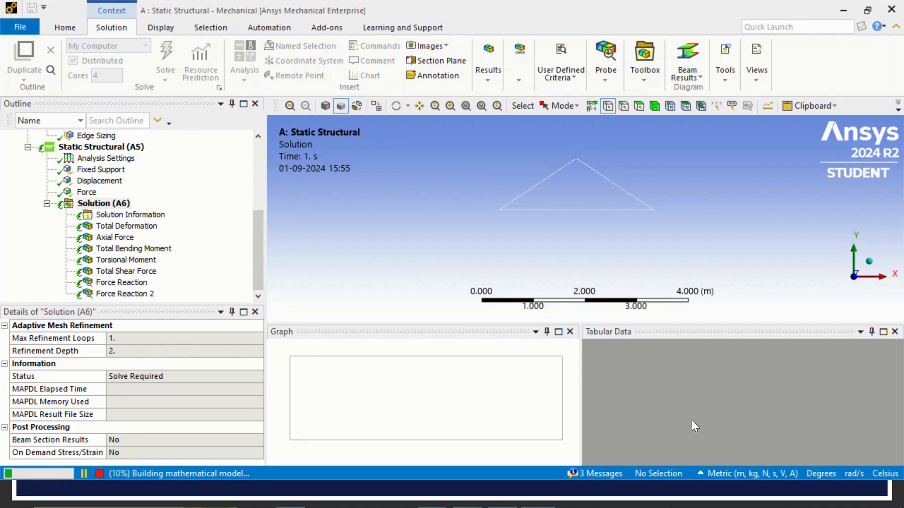
click(605, 475)
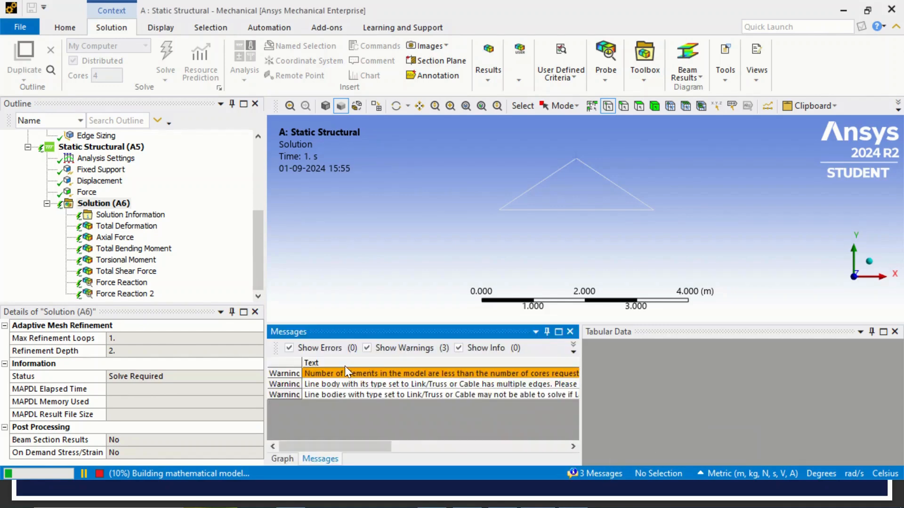
click(331, 383)
click(331, 394)
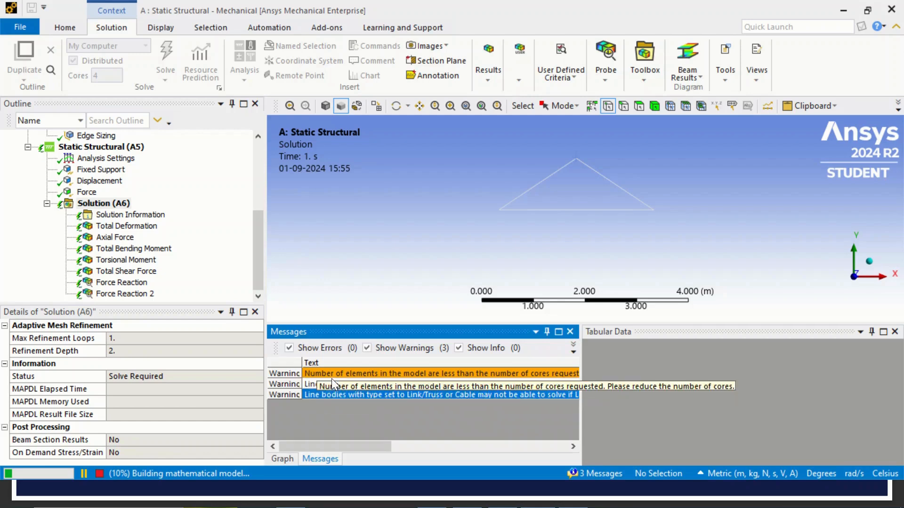
drag(363, 446, 584, 473)
drag(537, 447, 358, 445)
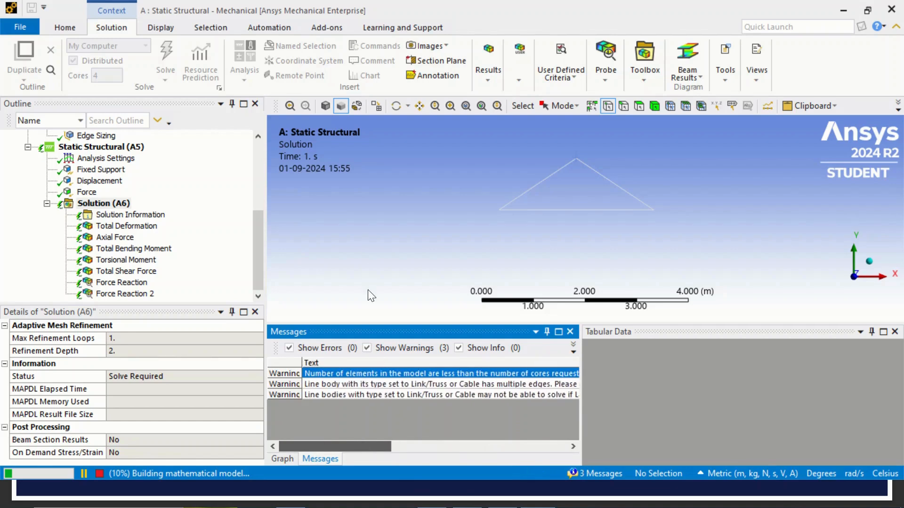
click(363, 240)
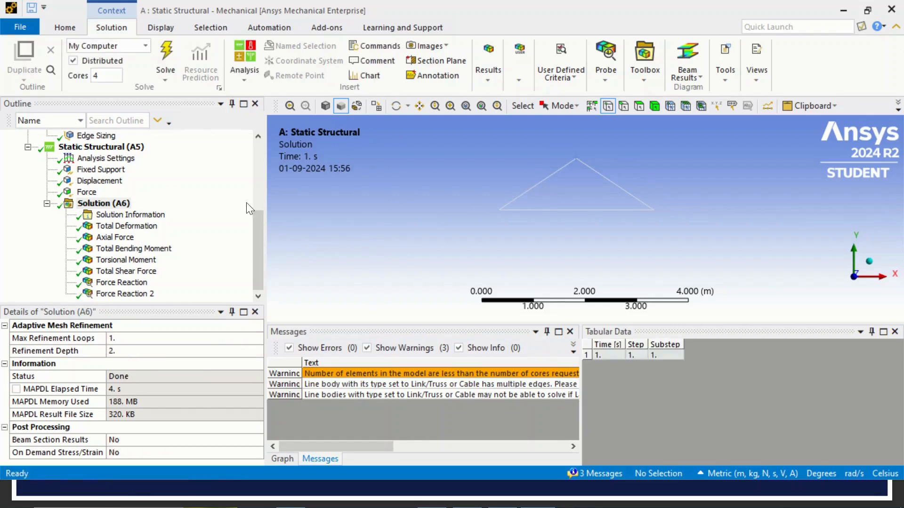
Examine the Total Deformation contour and its legend on the truss
click(126, 228)
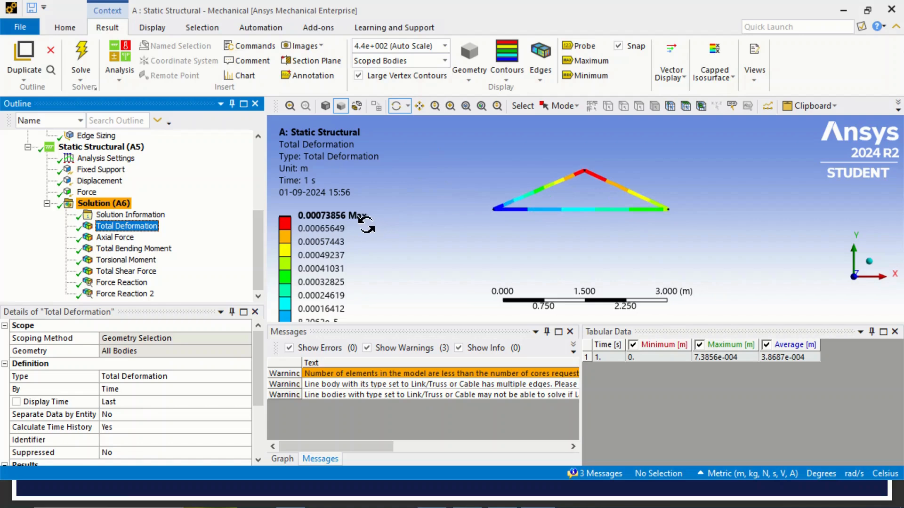
click(331, 256)
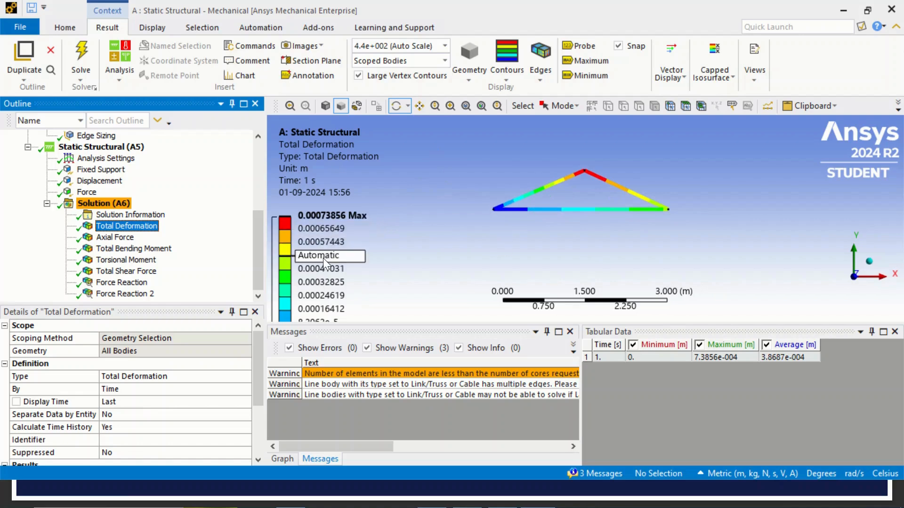
scroll(322, 260, down, 1)
Display the Axial Force result in an enlarged graphics area and compare its legend with the hand-calculated member forces on the Results slide
click(117, 237)
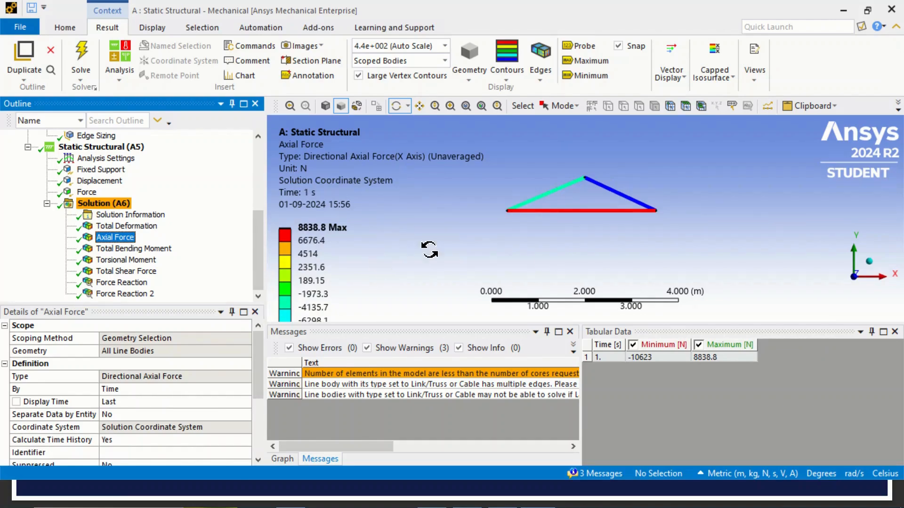
drag(574, 323, 574, 404)
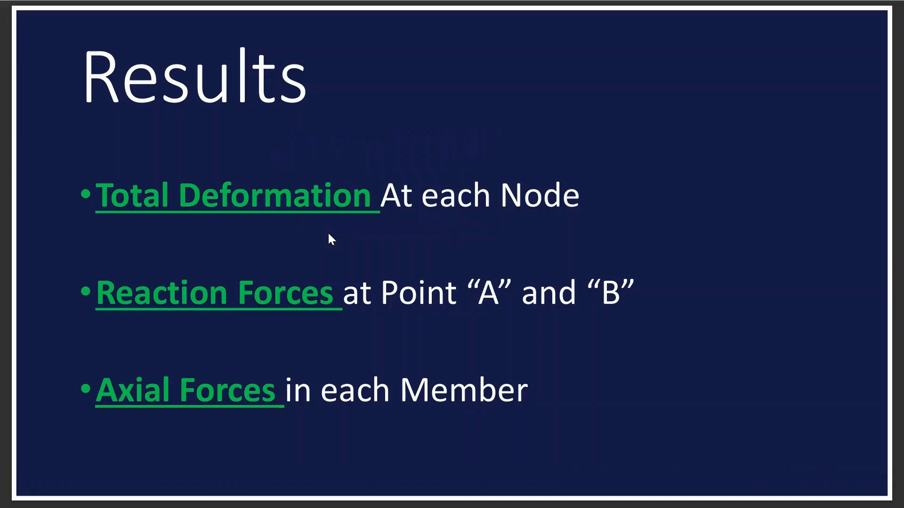
click(331, 239)
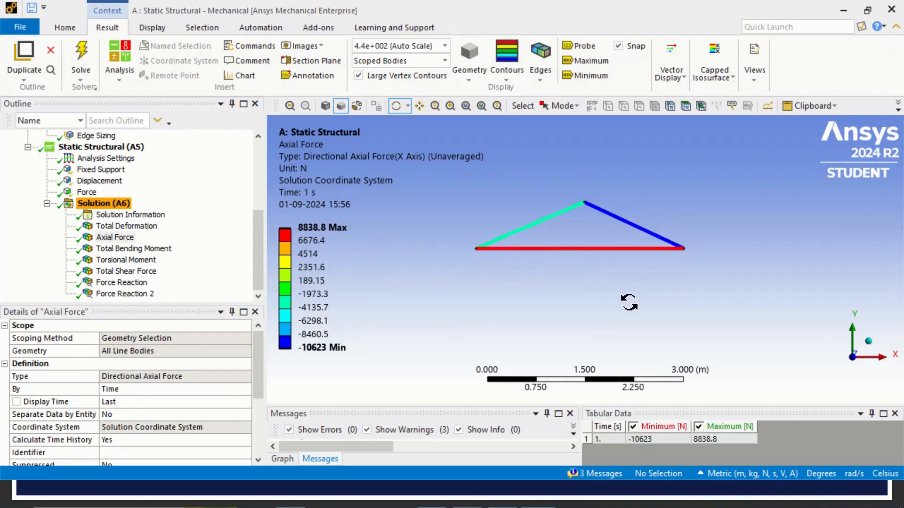
key(alt+Tab)
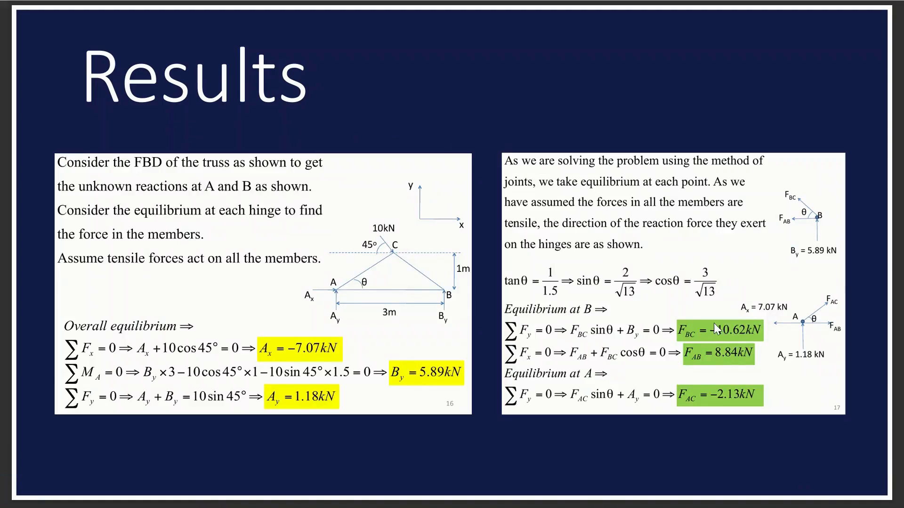
key(alt+Tab)
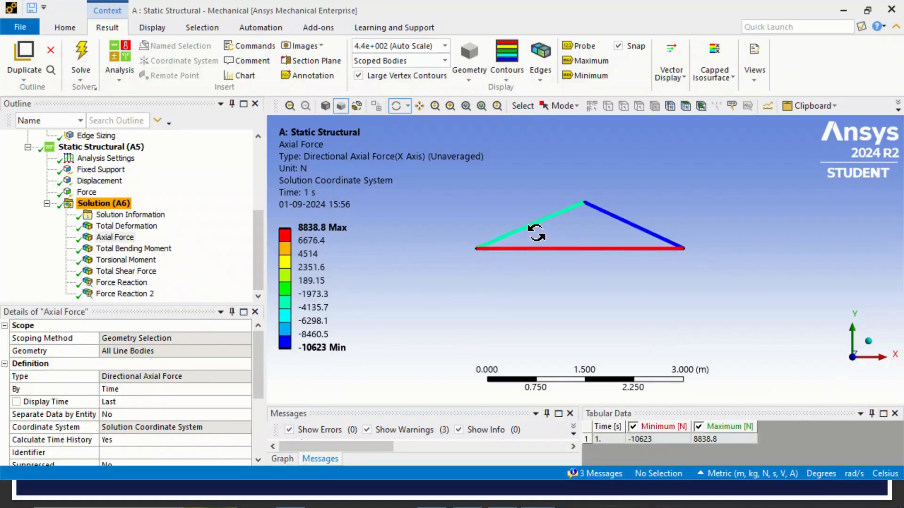
mouse_move(318, 321)
key(alt+Tab)
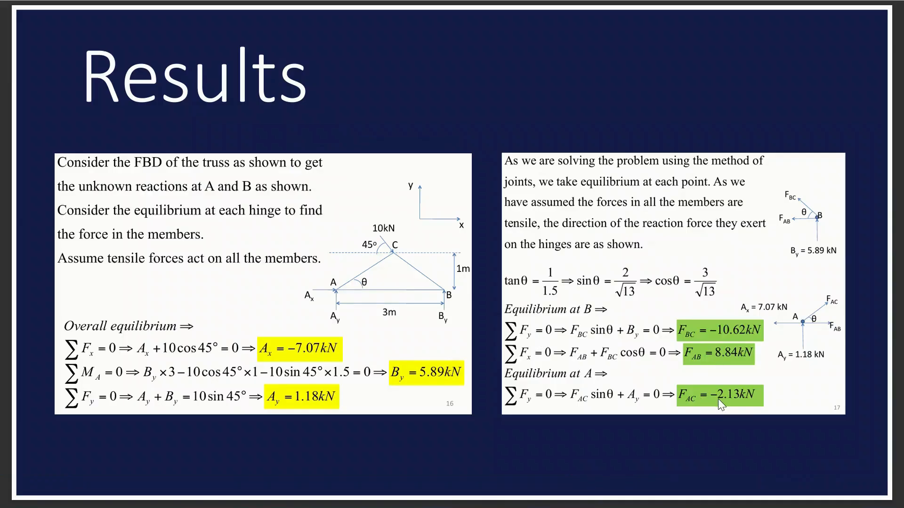
key(alt+Tab)
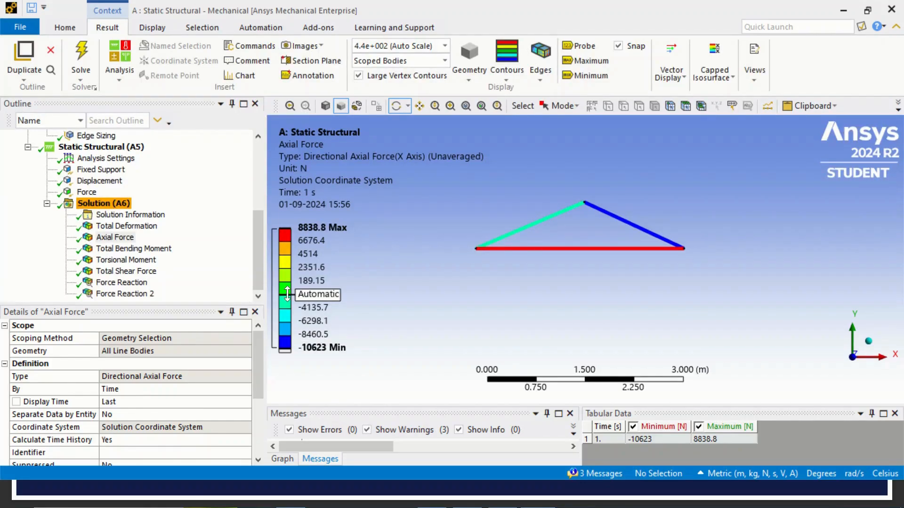
Refine the Axial Force legend to twelve contour bands by adding bands around the colour of member AC
click(273, 289)
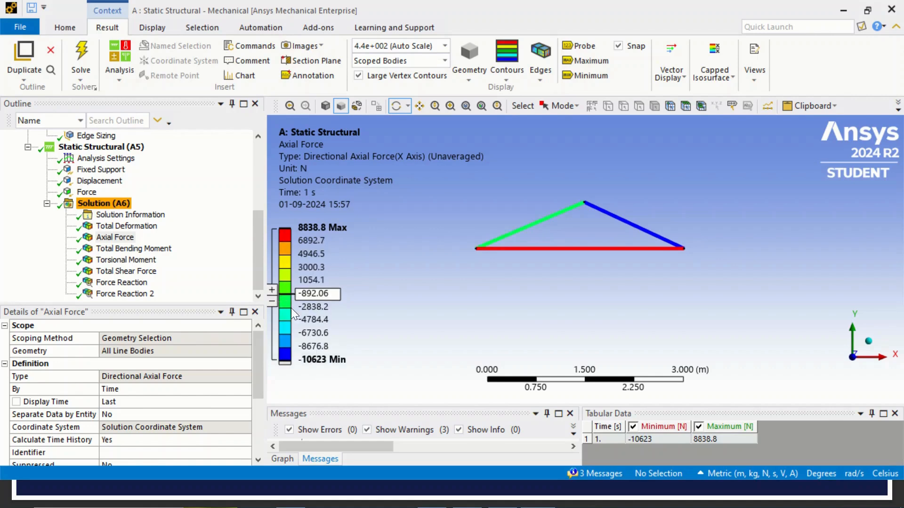
mouse_move(304, 306)
click(272, 303)
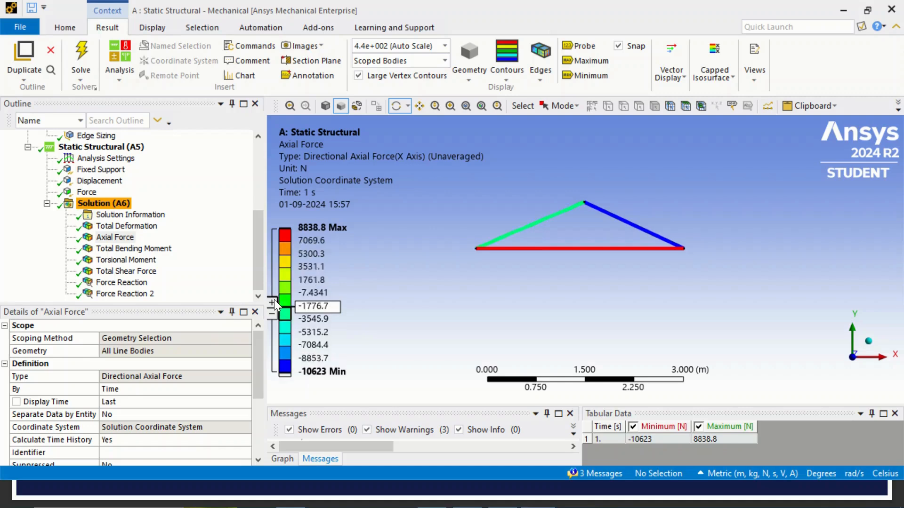
mouse_move(317, 306)
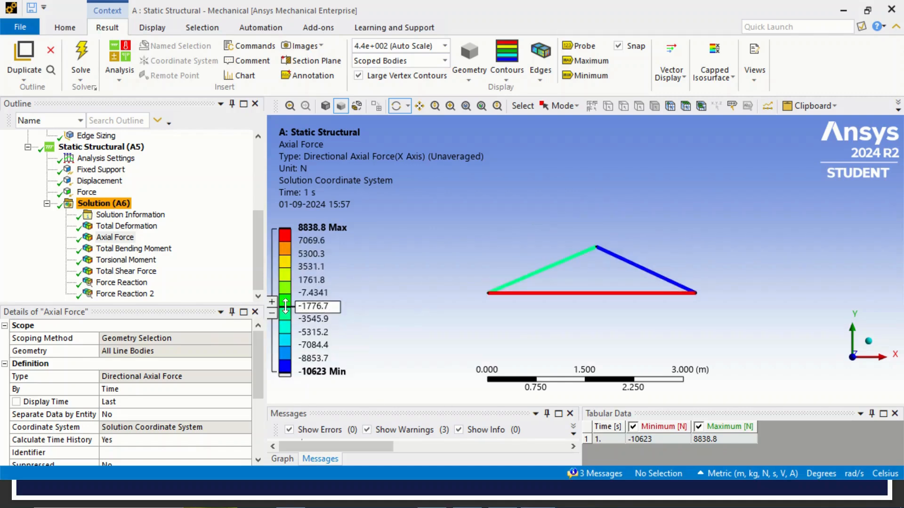
click(271, 303)
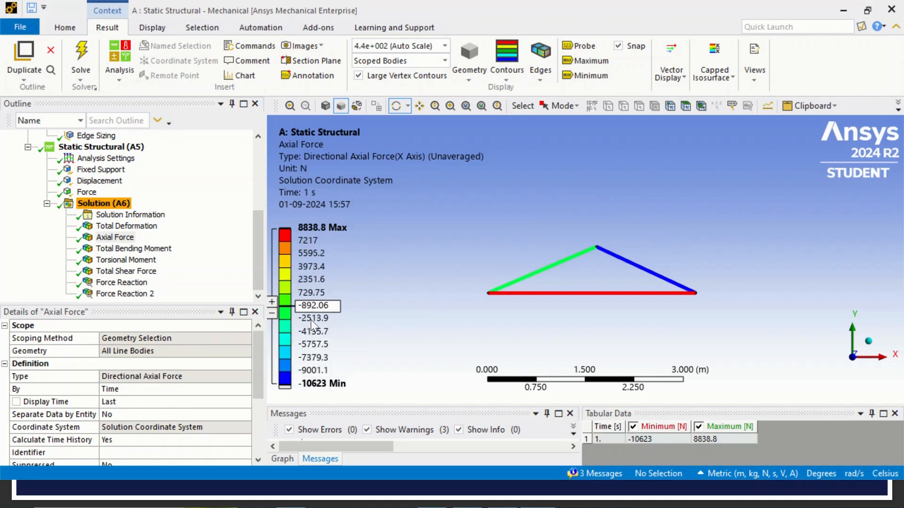
mouse_move(317, 318)
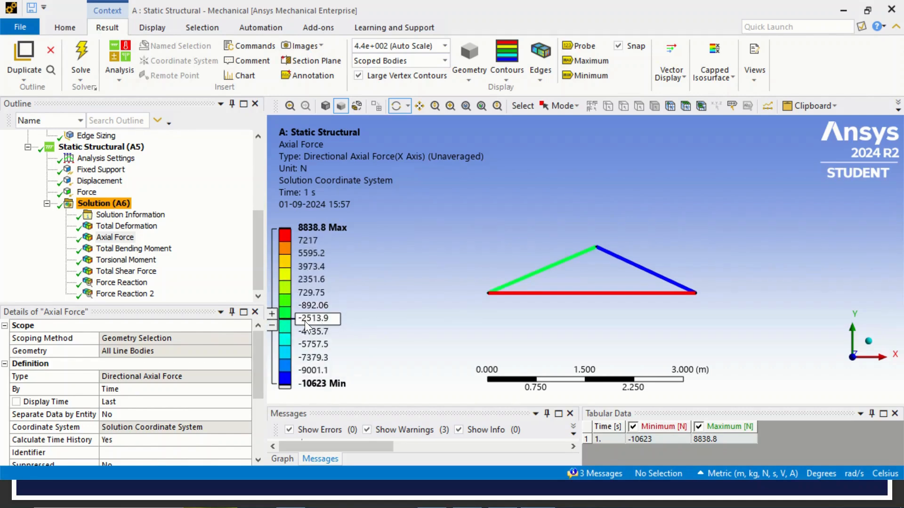
Check member AC's refined axial force band against the hand-calculated force on the Results slide
key(alt+Tab)
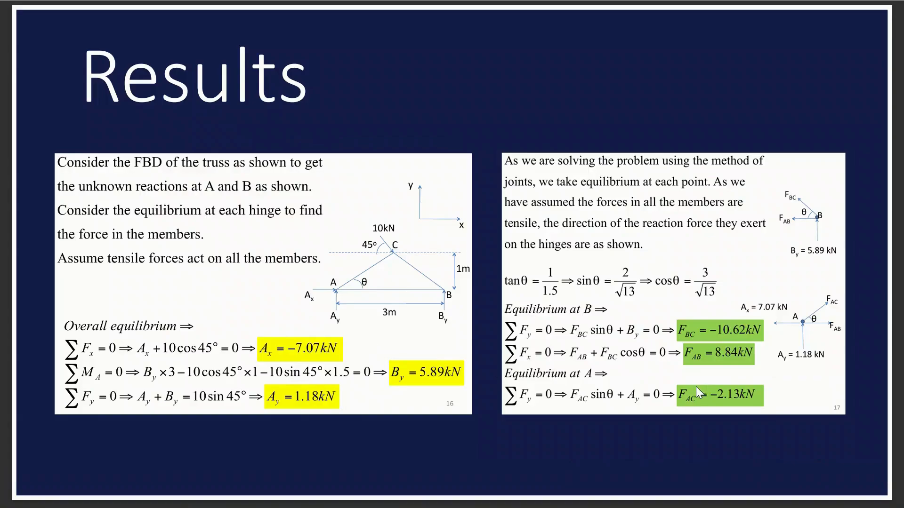
key(alt+Tab)
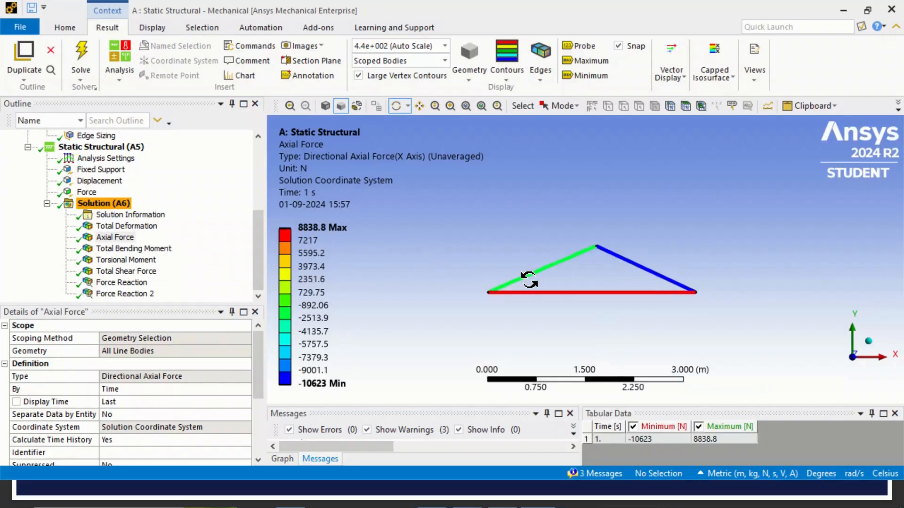
drag(444, 285, 520, 262)
scroll(521, 282, up, 3)
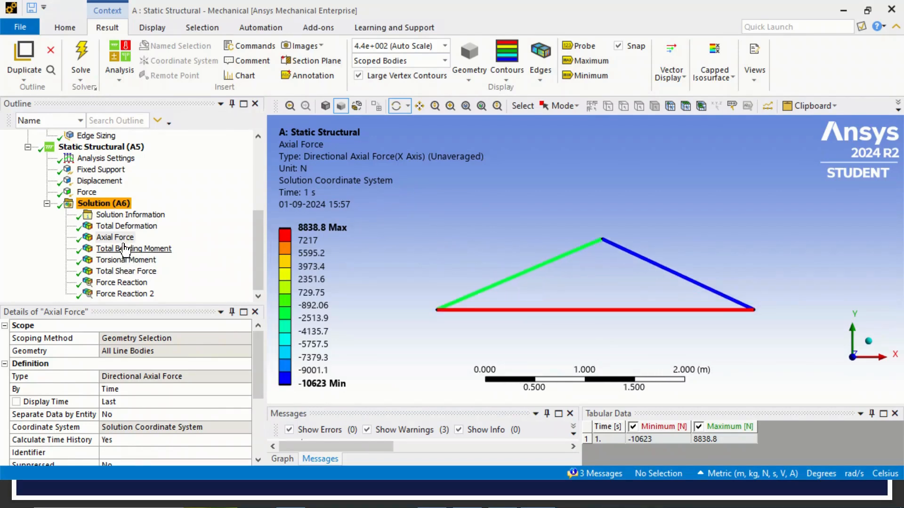
Review the X and Y Force Reaction at the fixed support and compare them with the calculated reactions at A on the Results slide
click(125, 282)
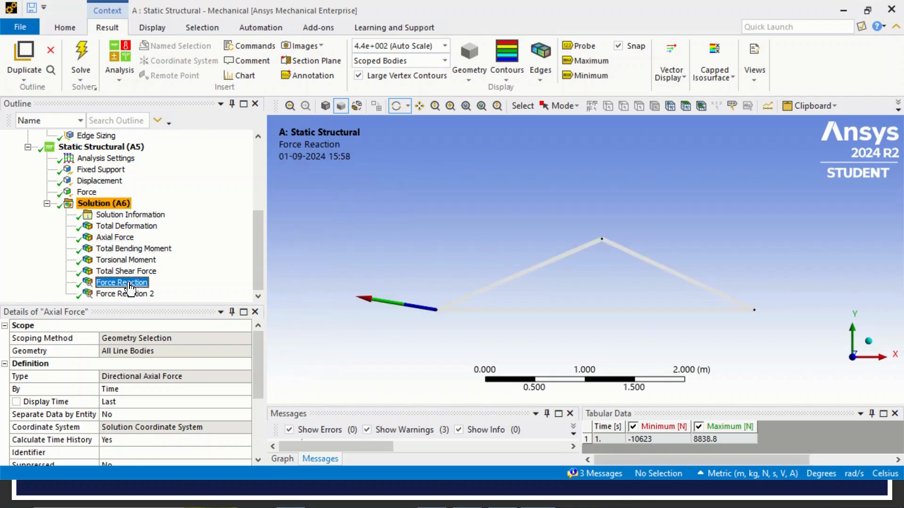
drag(580, 404, 580, 336)
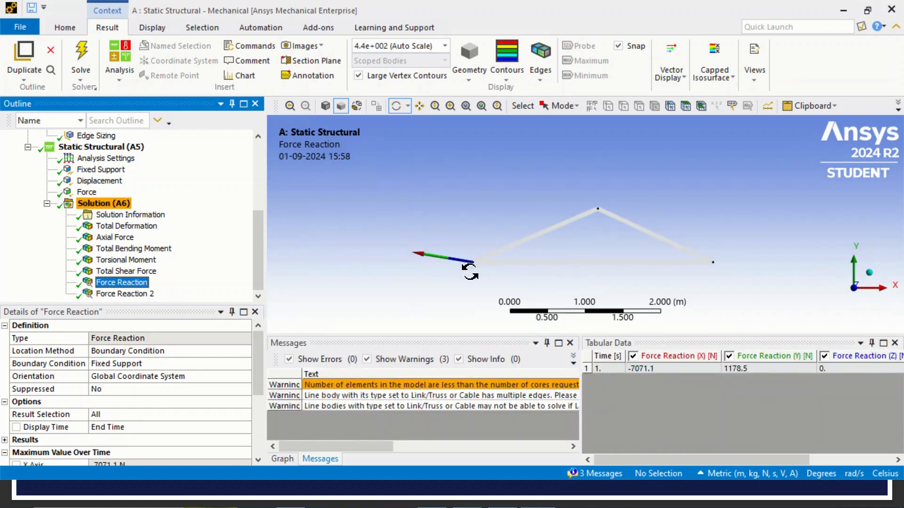
click(686, 362)
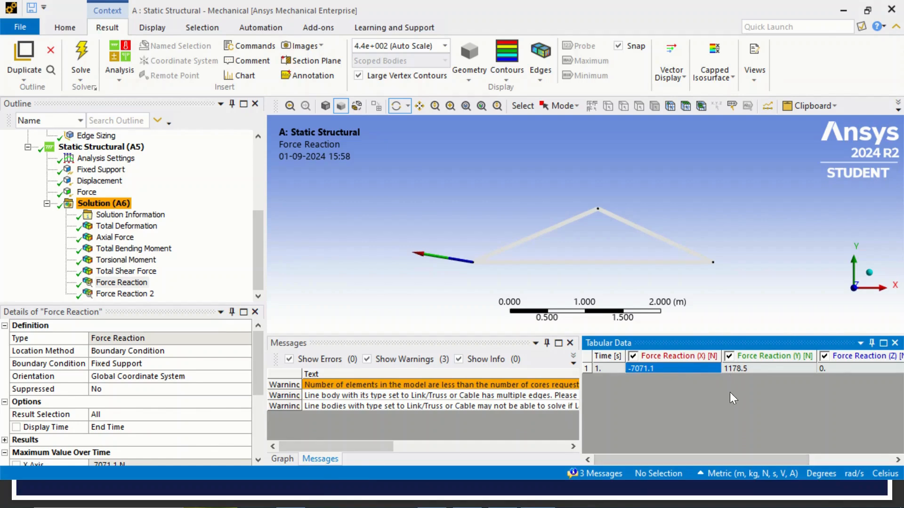
key(alt+Tab)
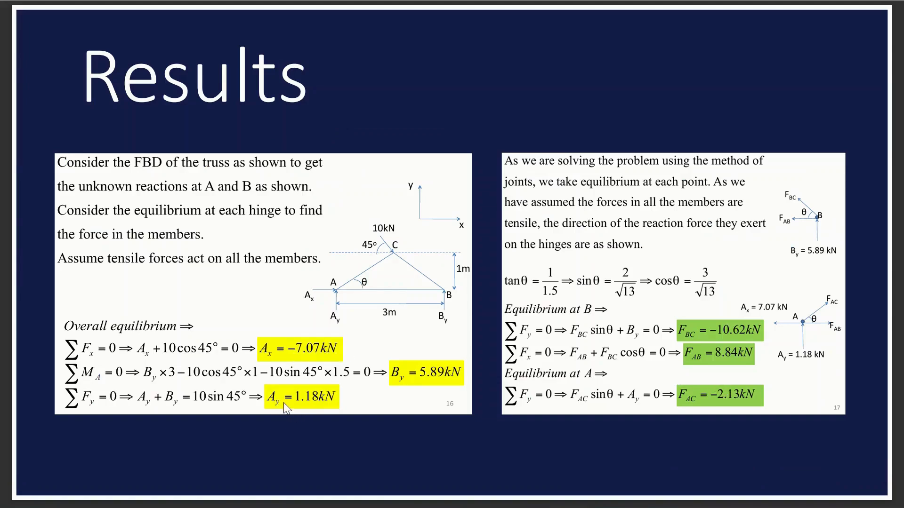
key(alt+Tab)
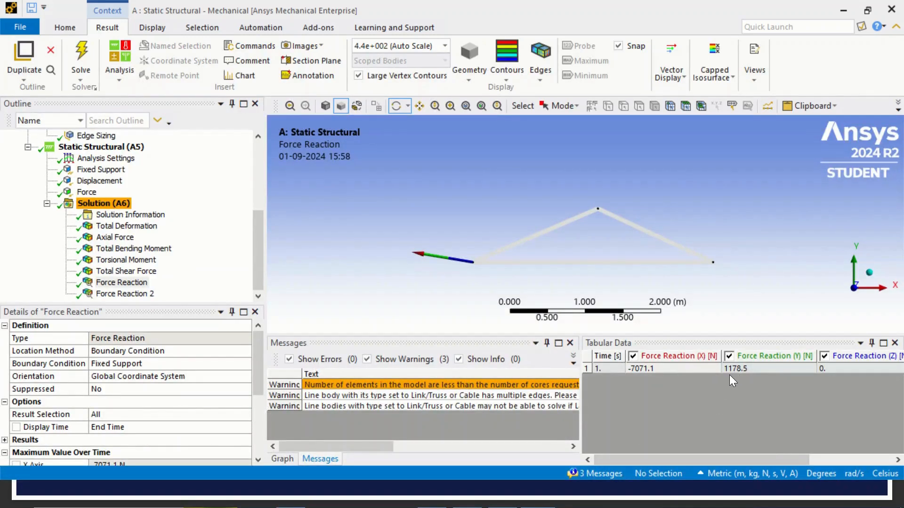
Review the Force Reaction 2 components at the displacement support and compare them with the calculated reaction at B on the Results slide
click(122, 293)
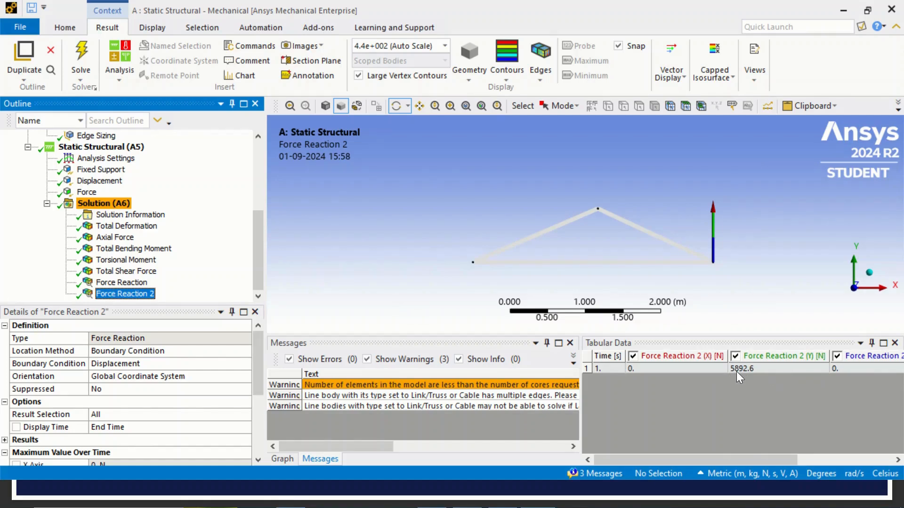
key(alt+Tab)
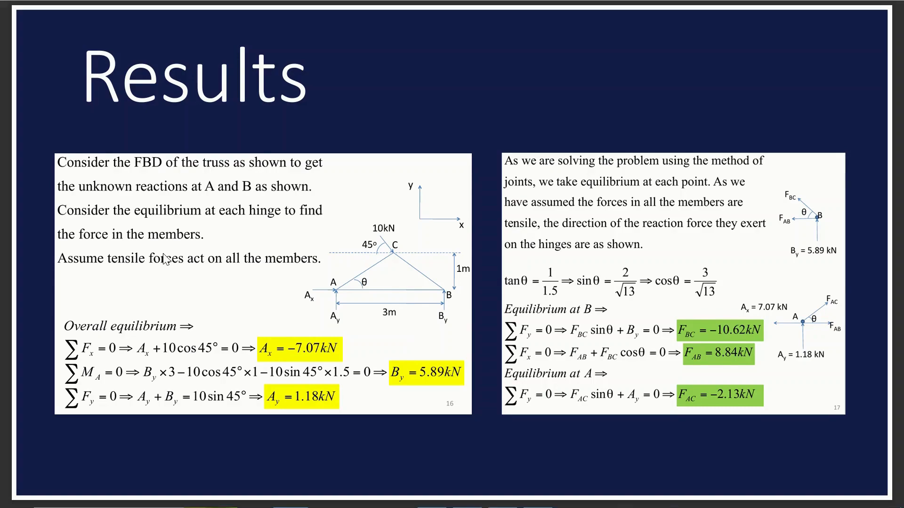
key(alt+Tab)
Return to the Total Deformation result and inspect the deformation along the truss members
click(127, 226)
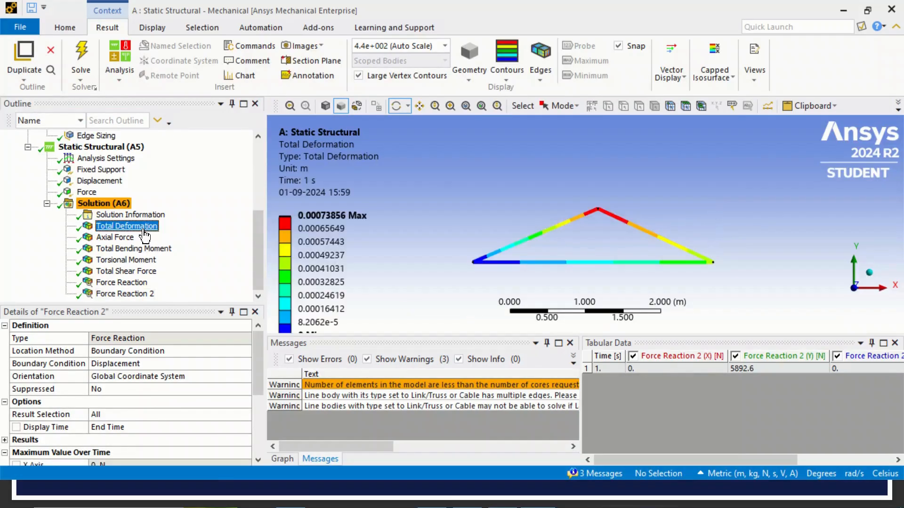
drag(525, 223, 485, 220)
scroll(485, 220, up, 2)
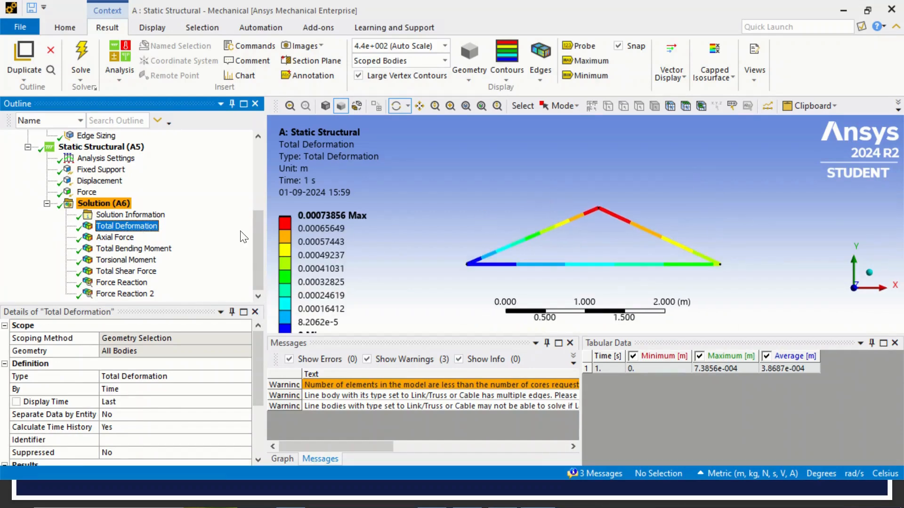
Review the Total Bending Moment, Torsional Moment and Total Shear Force results, and close the list of warning messages
click(134, 249)
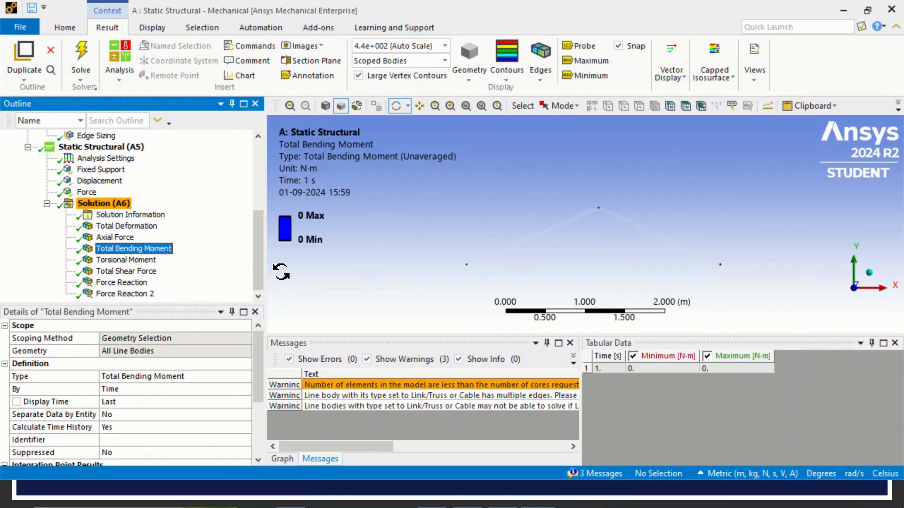
click(139, 260)
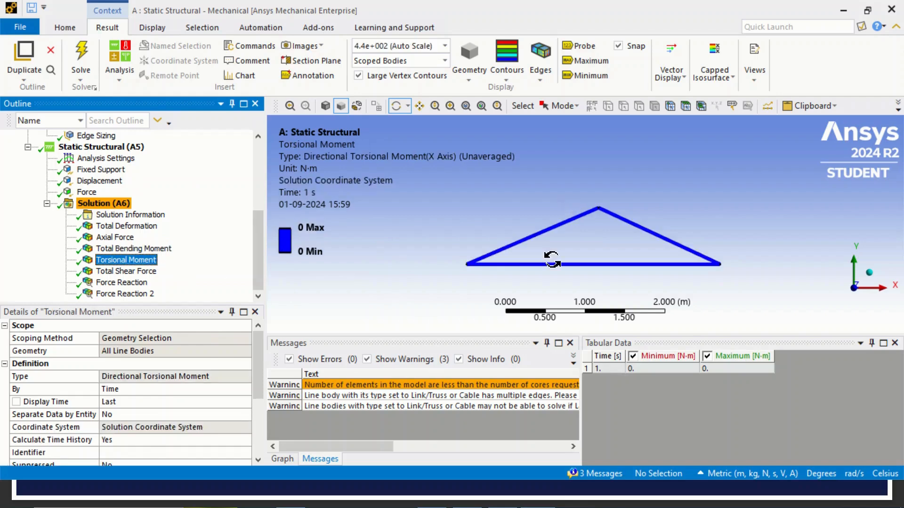
click(141, 271)
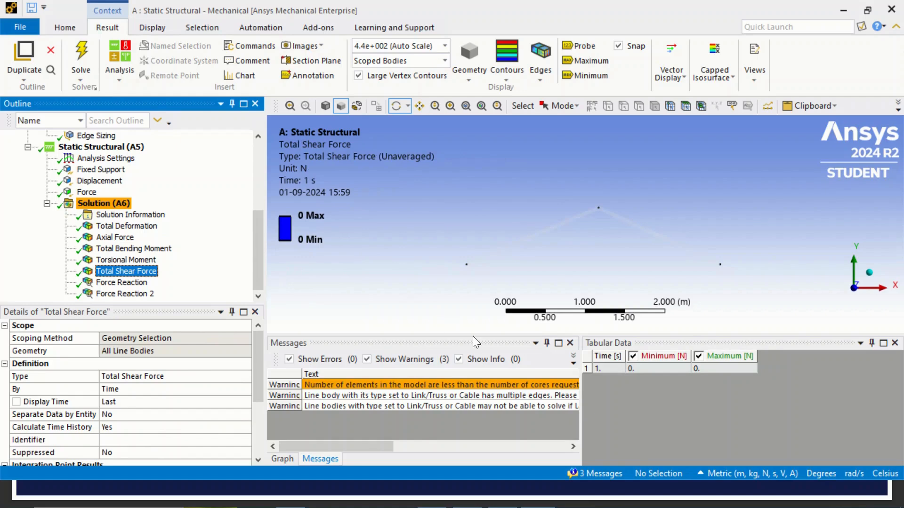
click(571, 343)
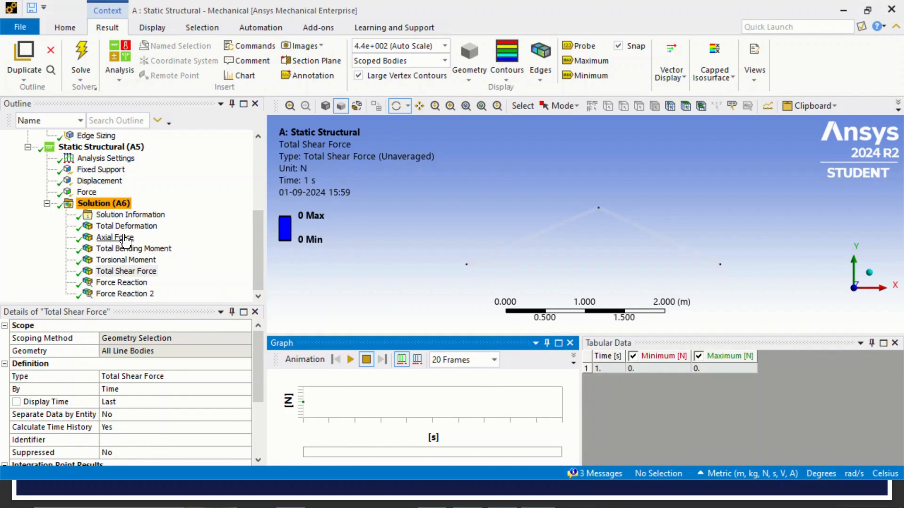
Display the Axial Force result and play its animation to examine the forces in the truss members
click(124, 239)
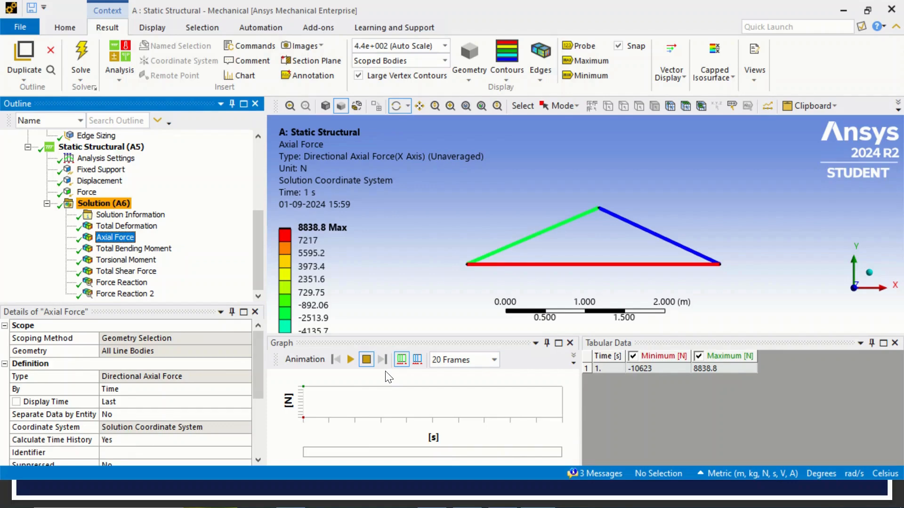
click(348, 360)
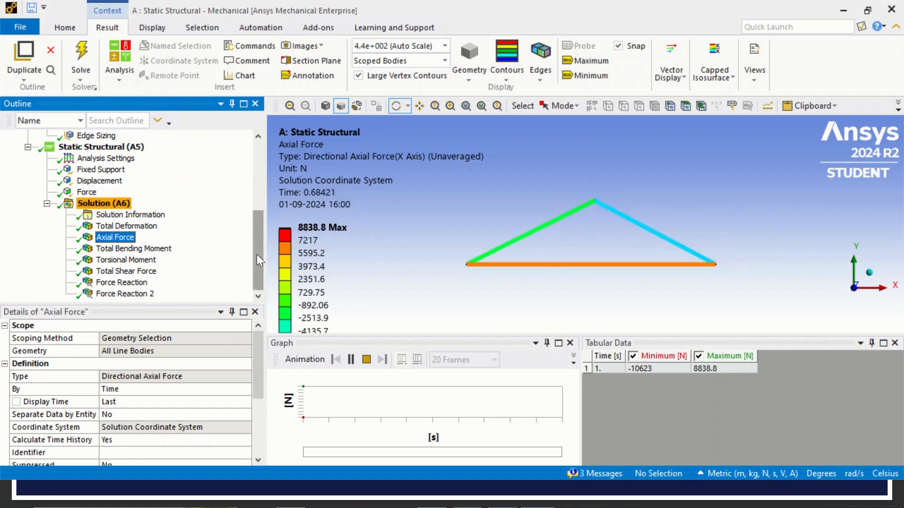
click(323, 44)
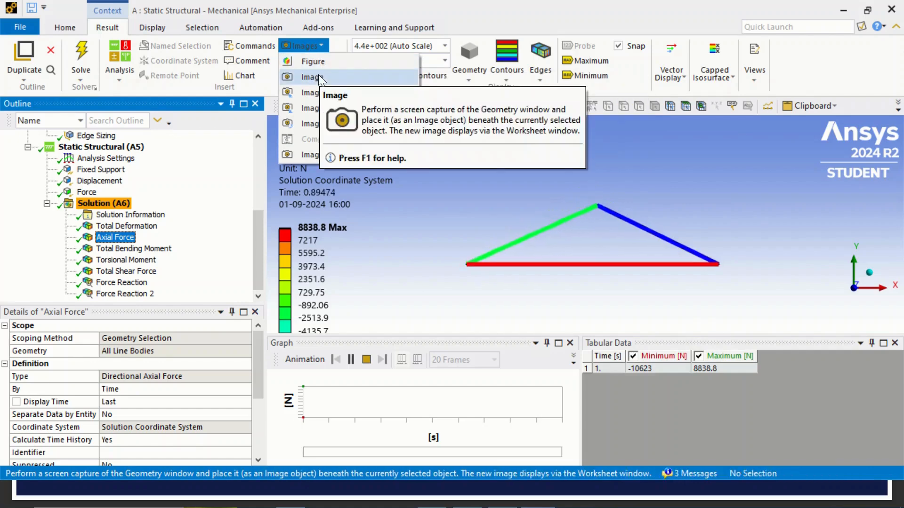
click(115, 240)
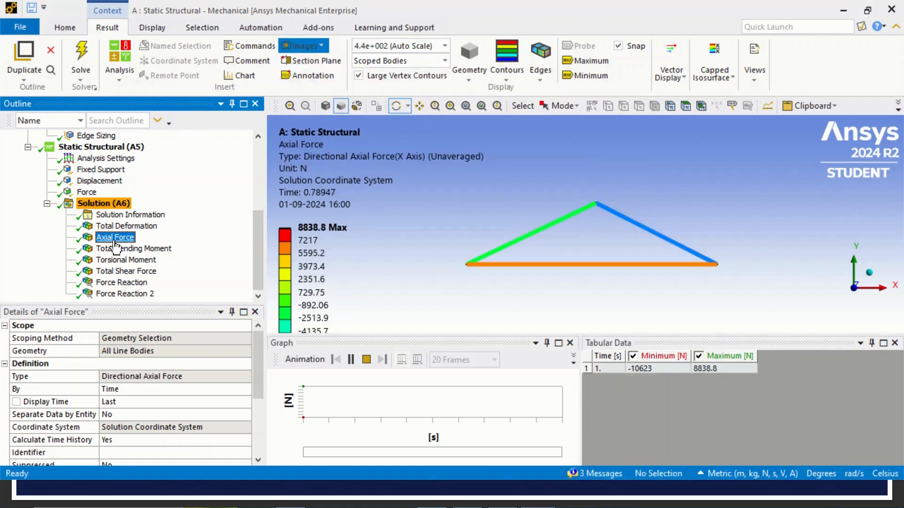
Insert a Figure under the Axial Force result and copy that figure
click(315, 47)
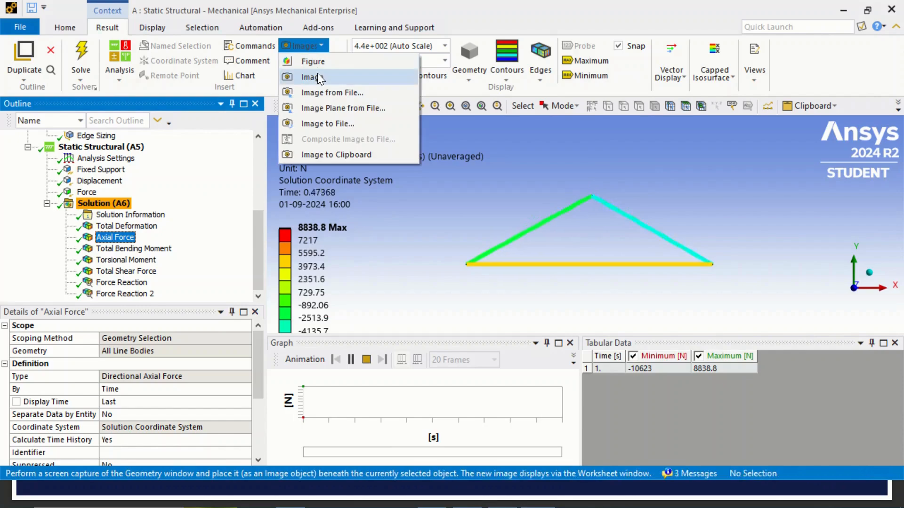
click(314, 62)
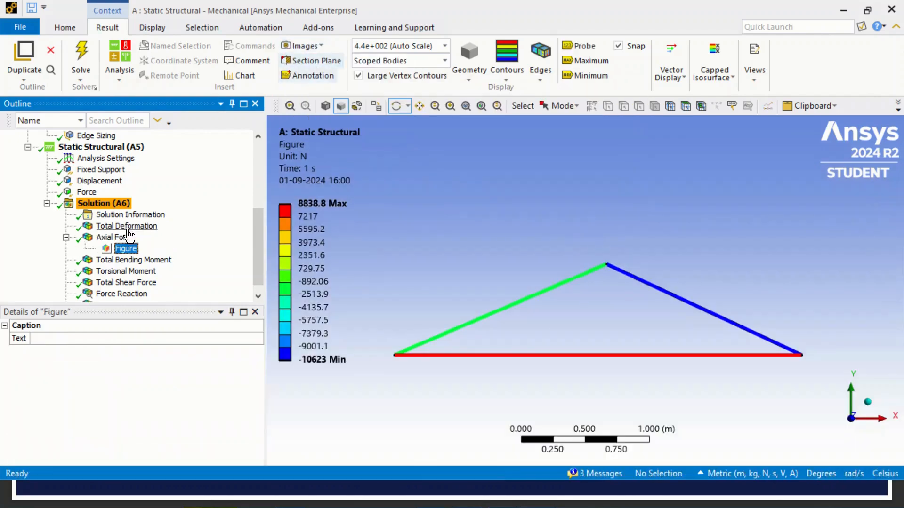
click(130, 239)
click(126, 249)
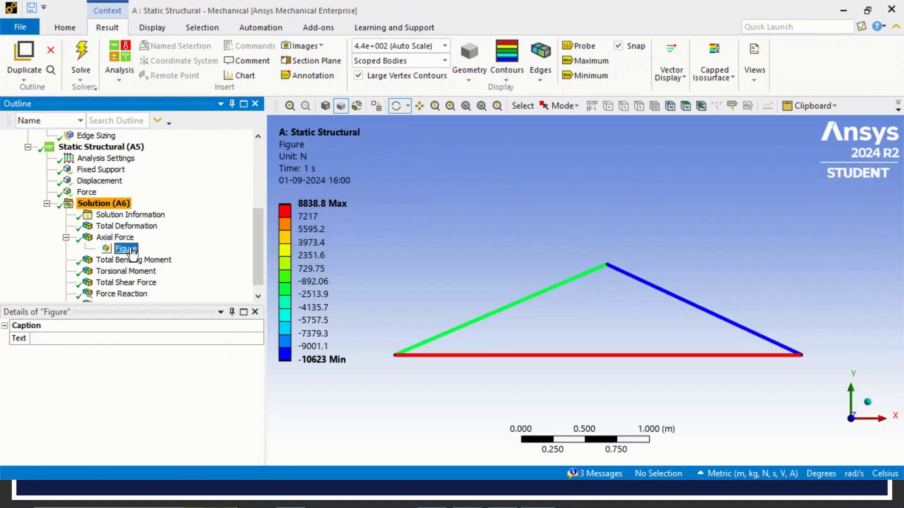
right_click(132, 255)
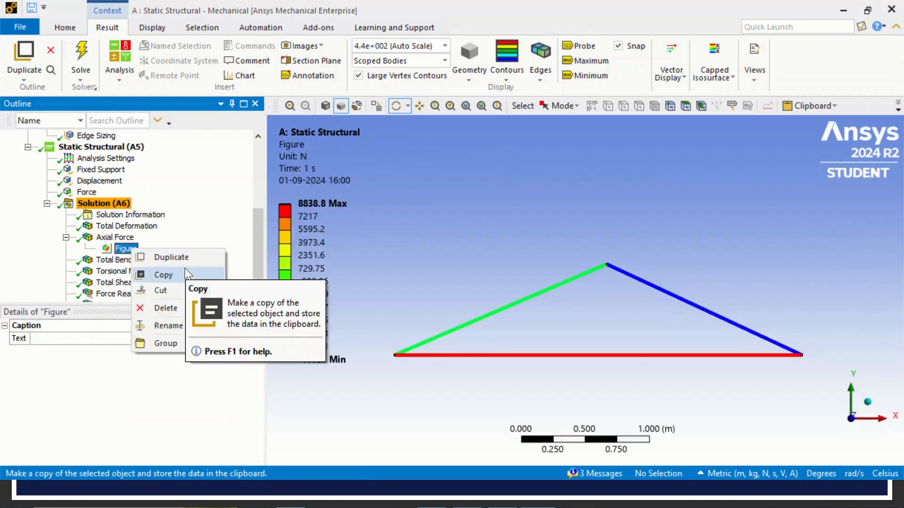
click(165, 275)
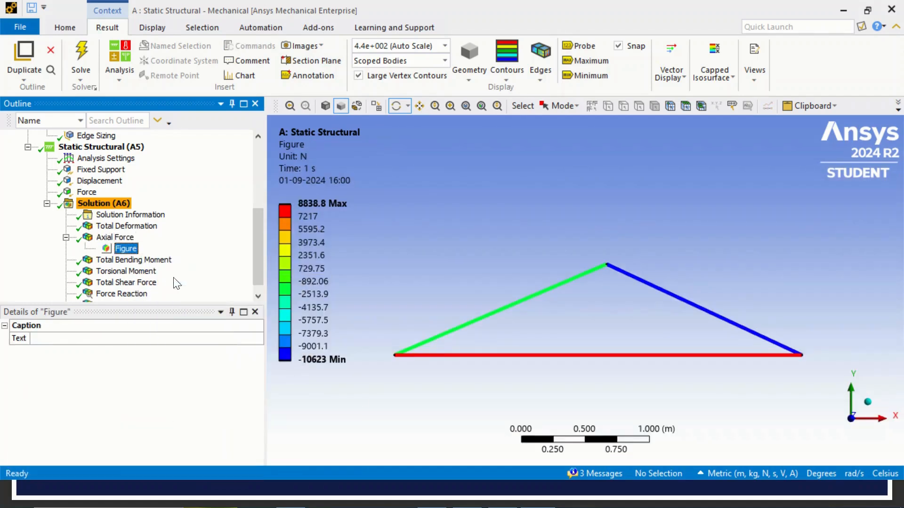
Insert an Image capture of the geometry window under the Axial Force result
click(125, 238)
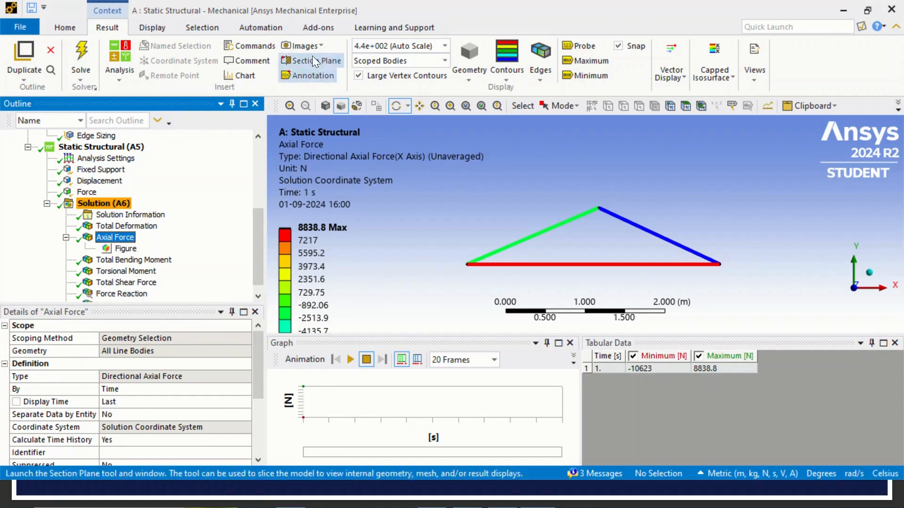
click(312, 47)
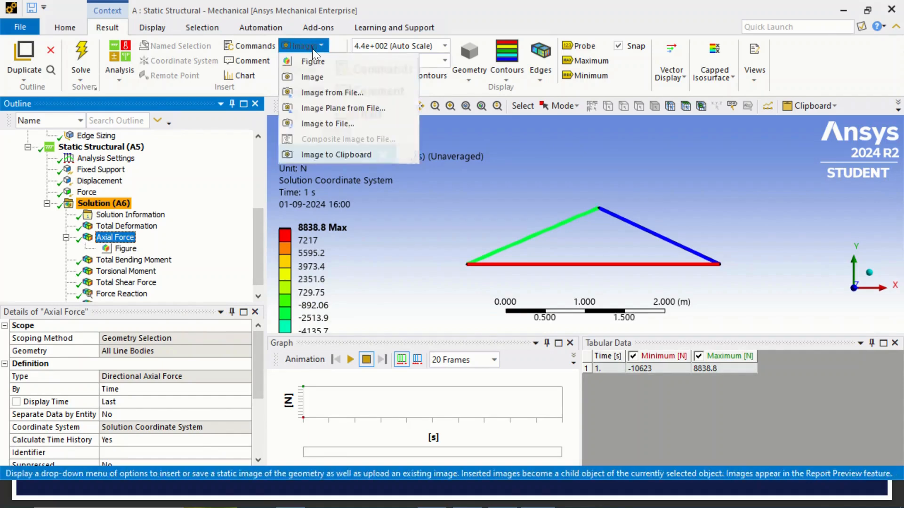
click(324, 76)
click(134, 260)
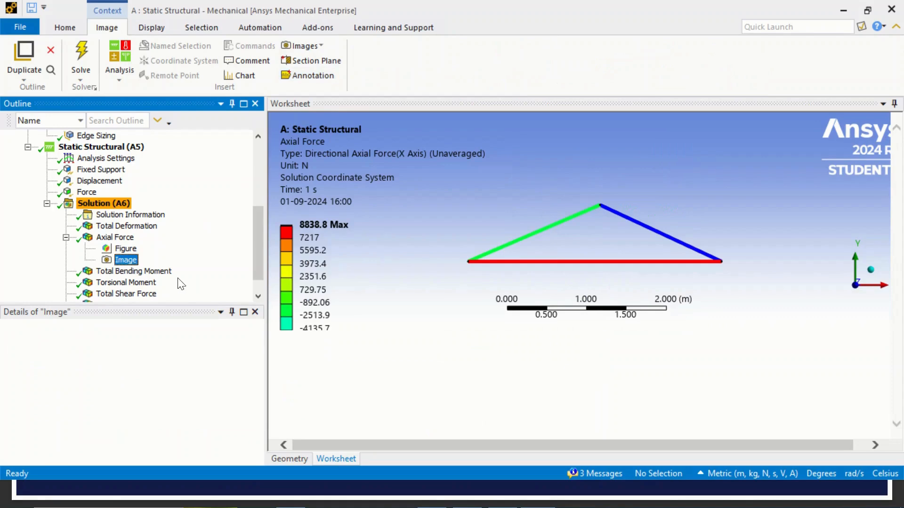
Copy the Axial Force figure, try to paste it onto blank slide 11 in PowerPoint, and undo the paste
click(130, 250)
right_click(131, 254)
click(182, 277)
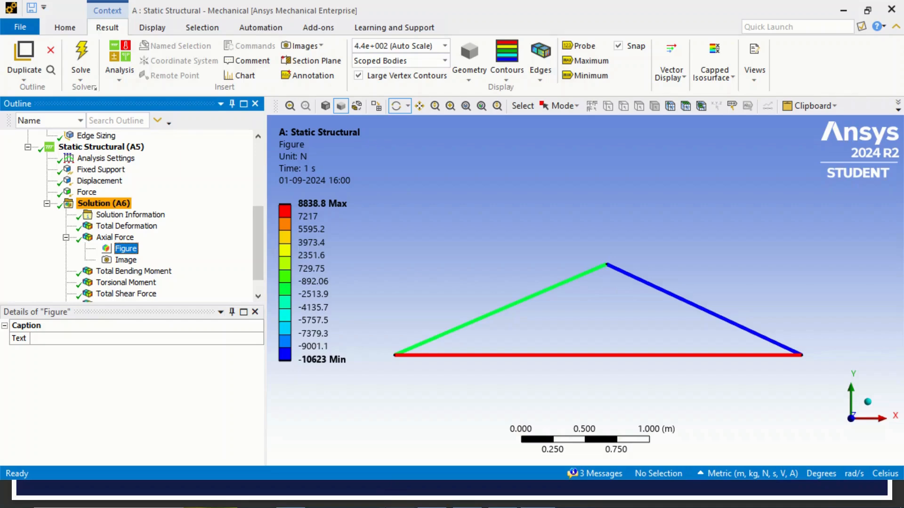
key(alt+Tab)
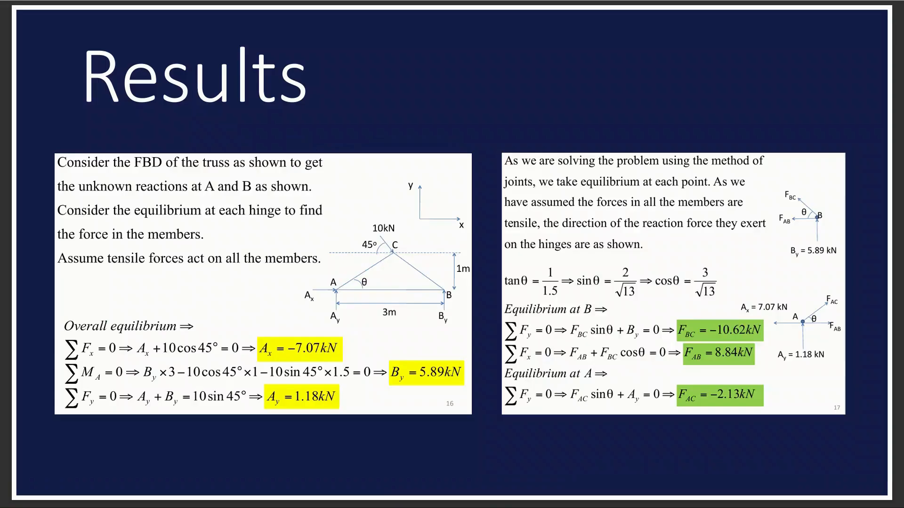
key(alt+Tab)
click(651, 339)
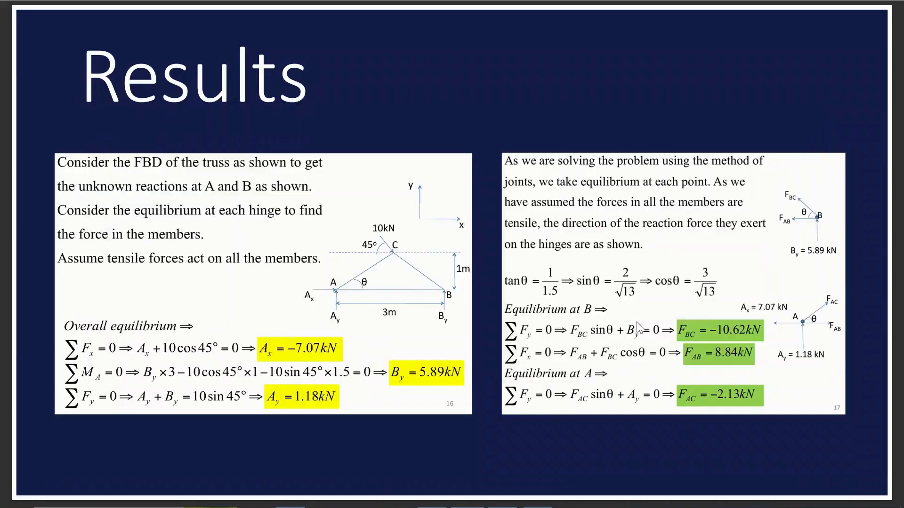
key(ctrl+v)
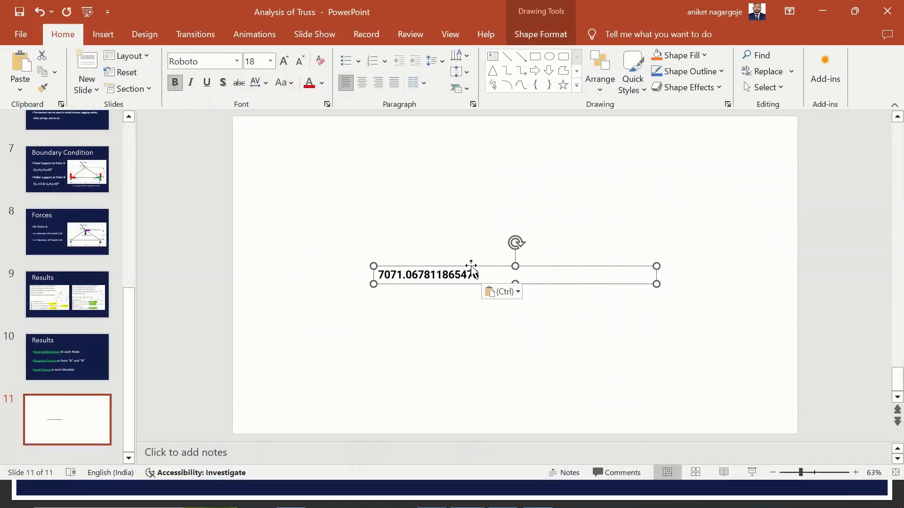
key(ctrl+z)
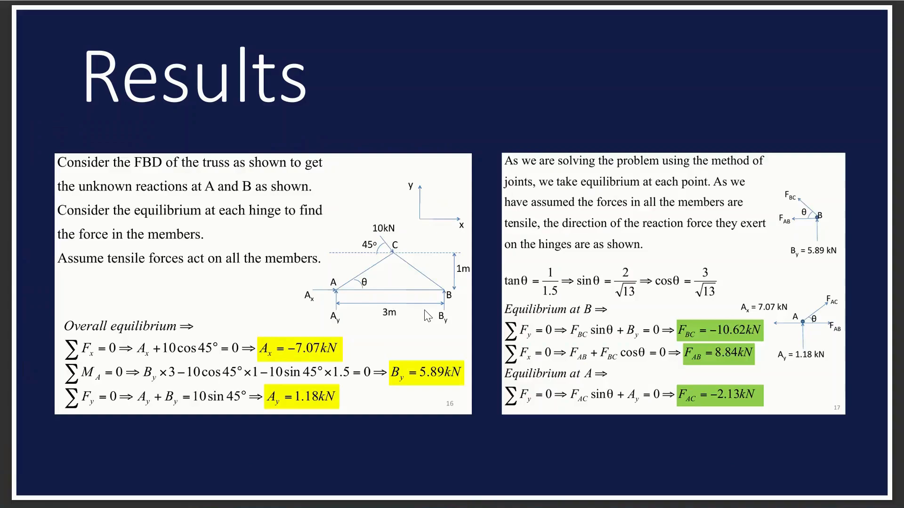
Switch back to Ansys Mechanical and copy the inserted Axial Force image to the clipboard
key(alt+Tab)
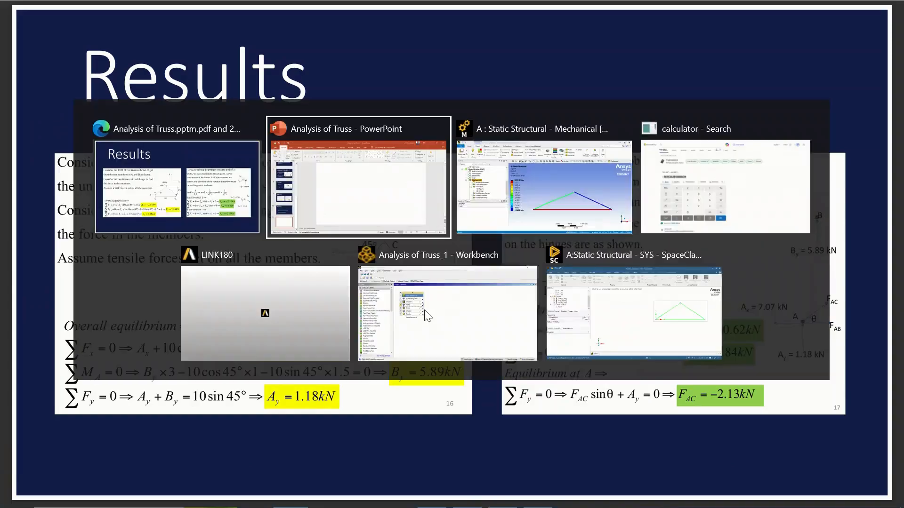
click(537, 193)
click(131, 251)
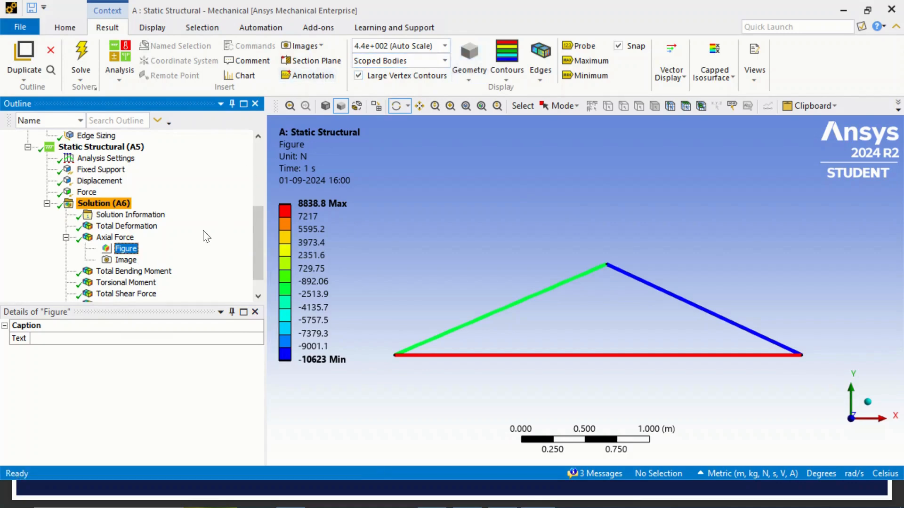
right_click(133, 250)
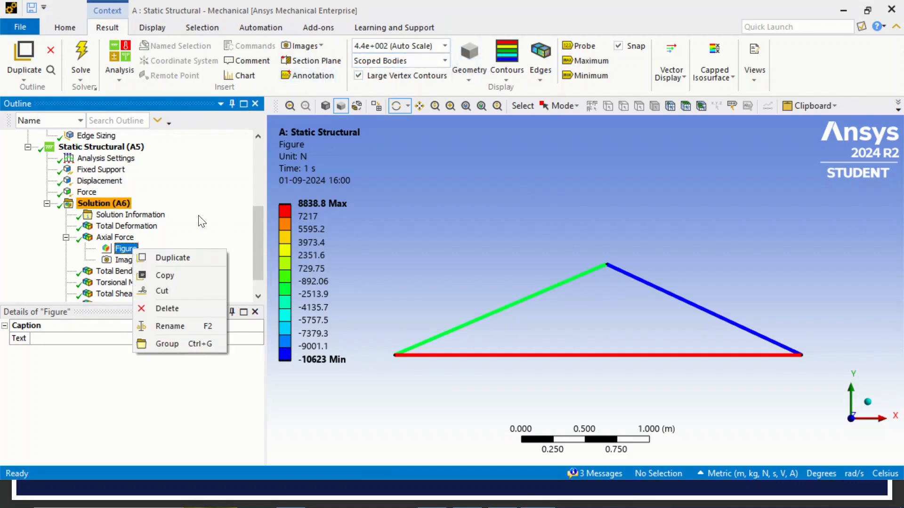
click(125, 260)
right_click(131, 262)
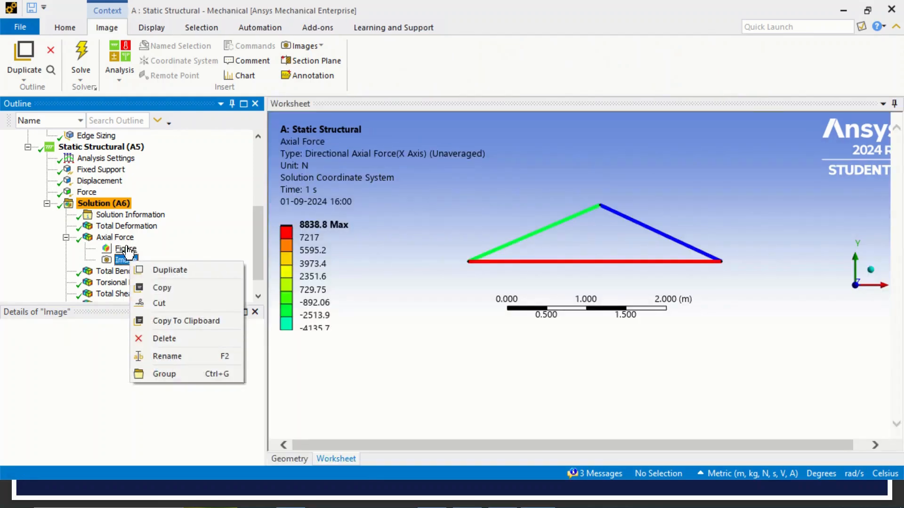
click(125, 248)
right_click(128, 247)
click(173, 237)
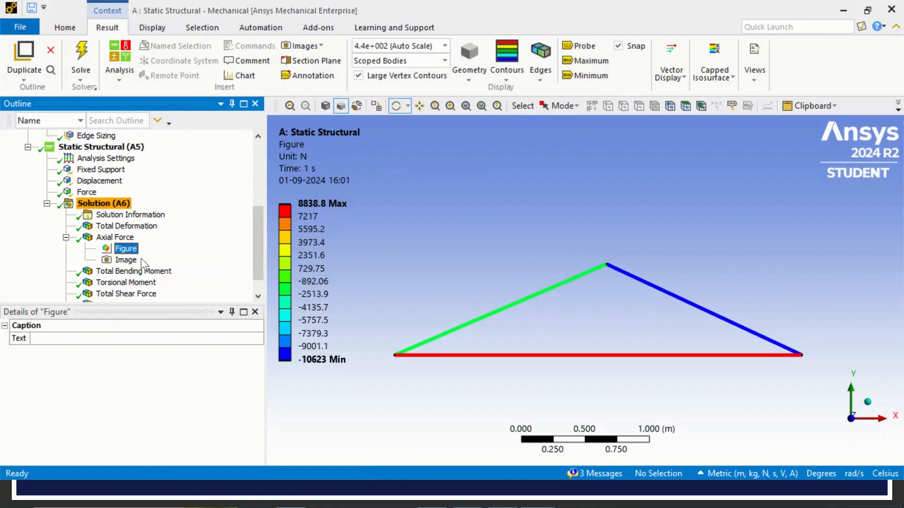
click(125, 260)
right_click(134, 266)
click(189, 323)
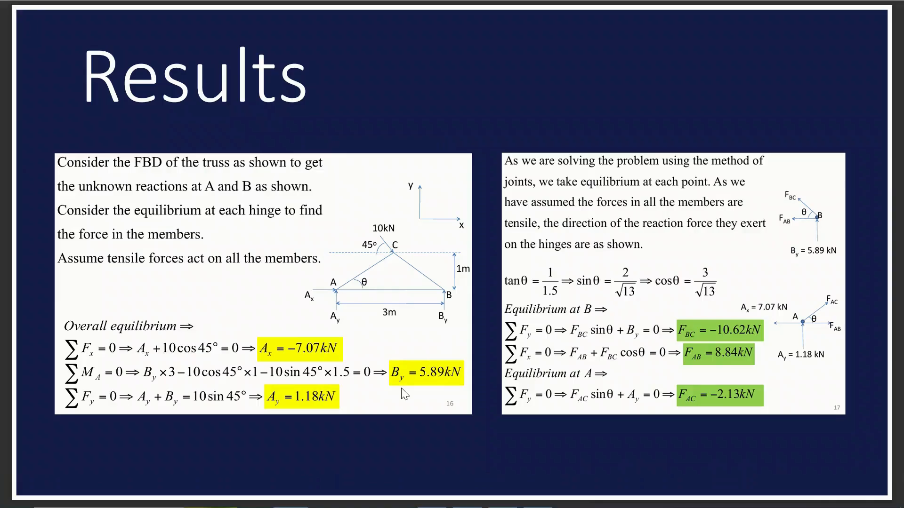
Switch to PowerPoint and try to paste the copied Axial Force image onto blank slide 11 using Keep Text Only
key(alt+Tab)
click(520, 217)
right_click(516, 216)
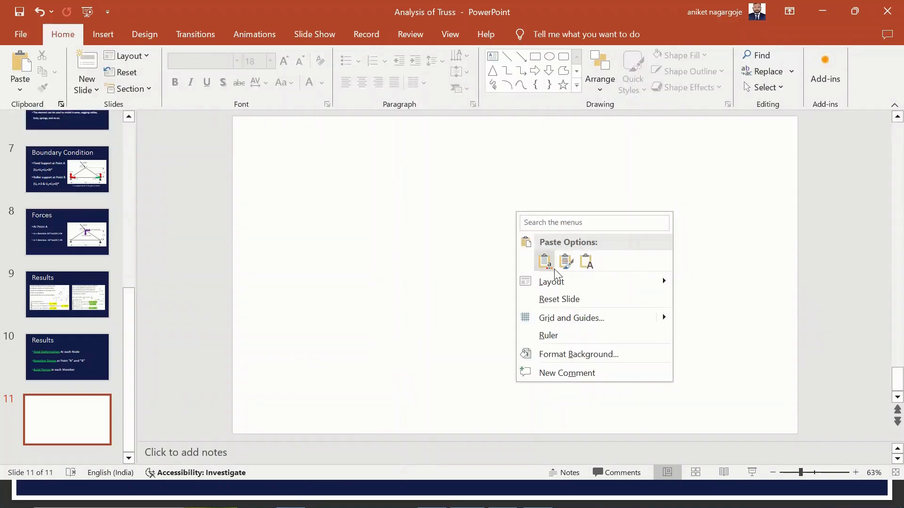
click(588, 264)
key(ctrl)
Switch back to Ansys Mechanical and reselect the inserted image under Axial Force
key(alt+Tab)
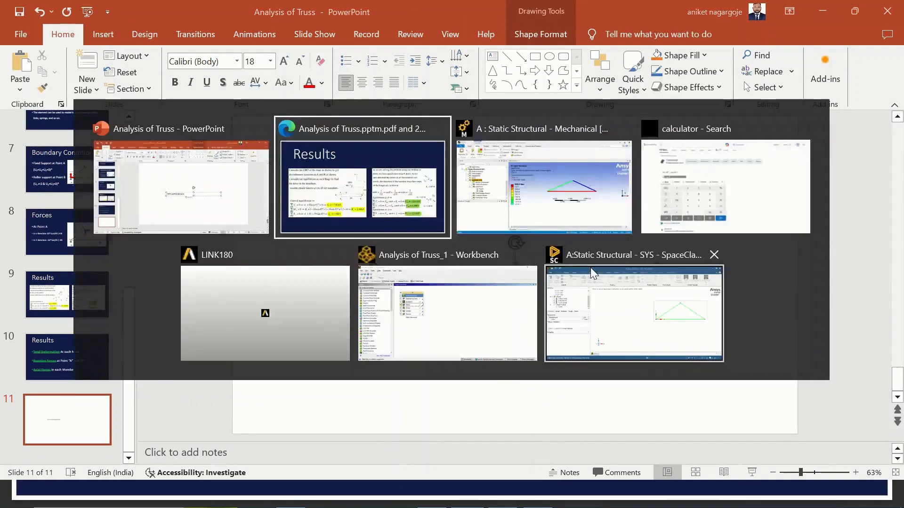
key(alt+Tab)
click(537, 216)
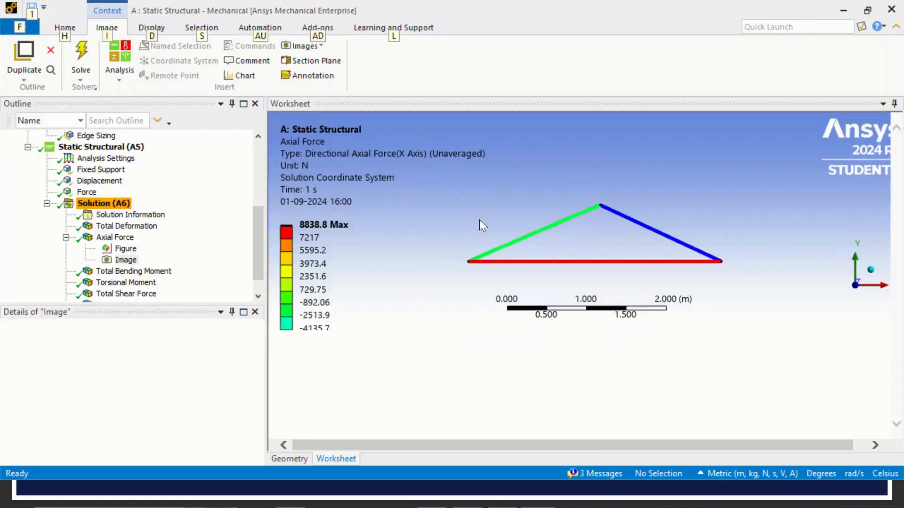
click(125, 259)
scroll(133, 269, down, 1)
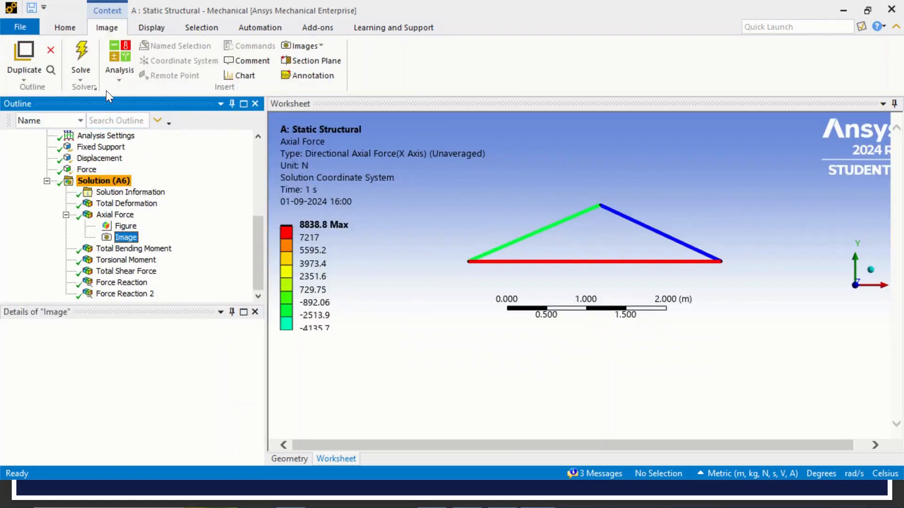
Look through the available display and image commands, and review the inserted Axial Force figure and image
click(145, 32)
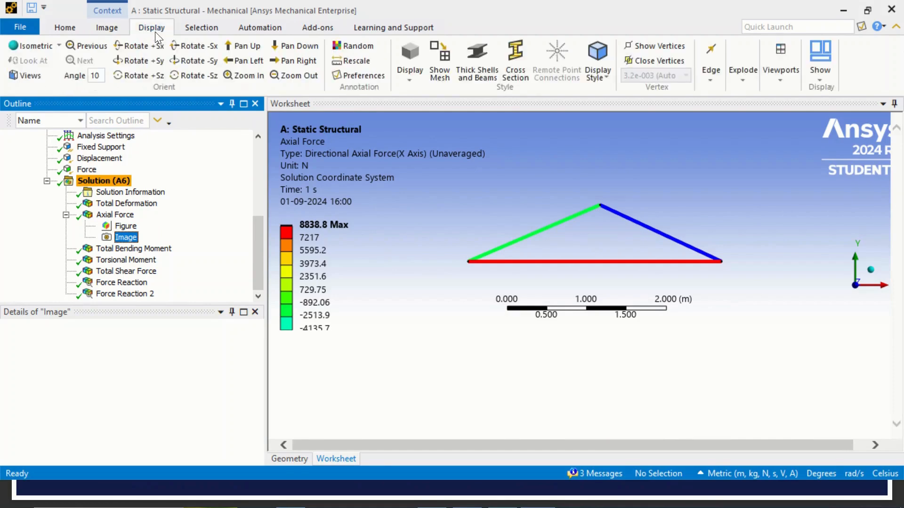
click(210, 32)
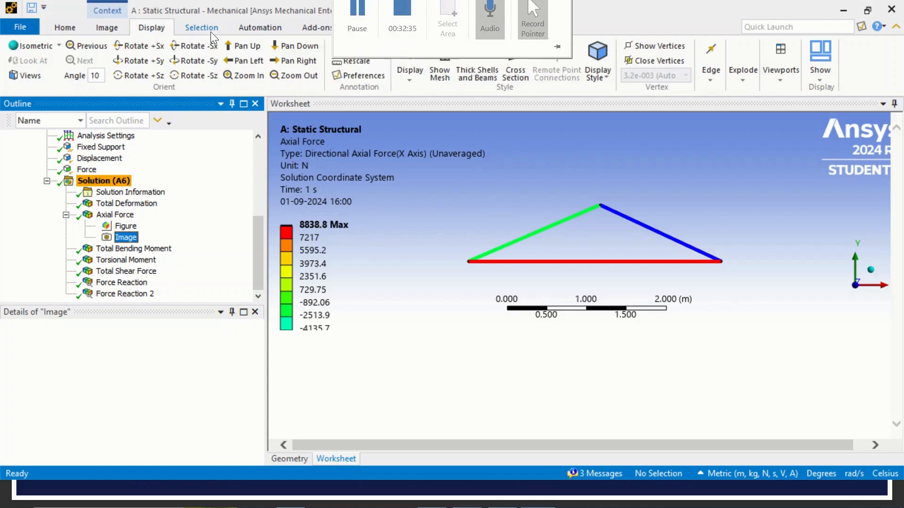
click(250, 30)
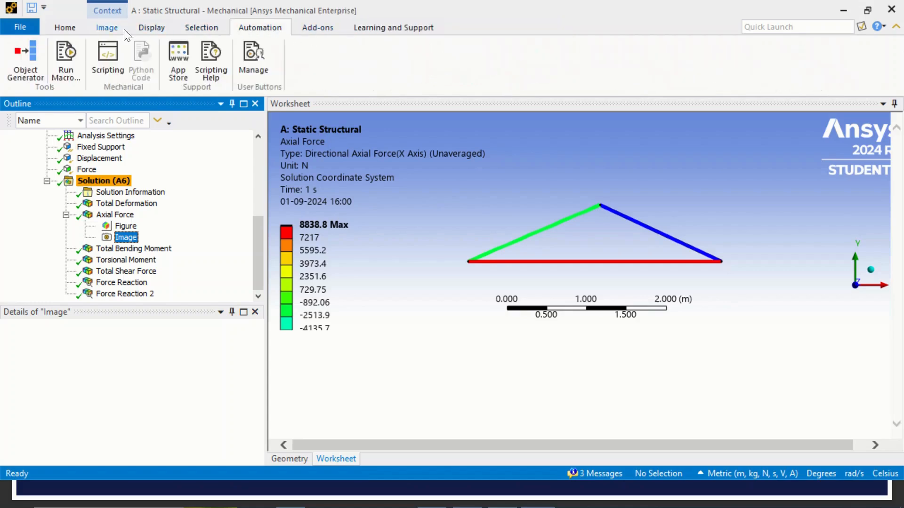
click(104, 30)
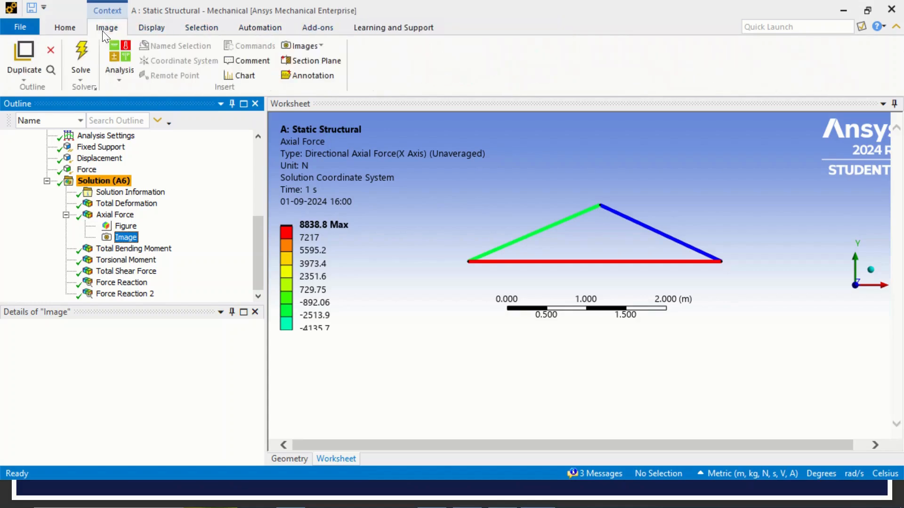
click(320, 47)
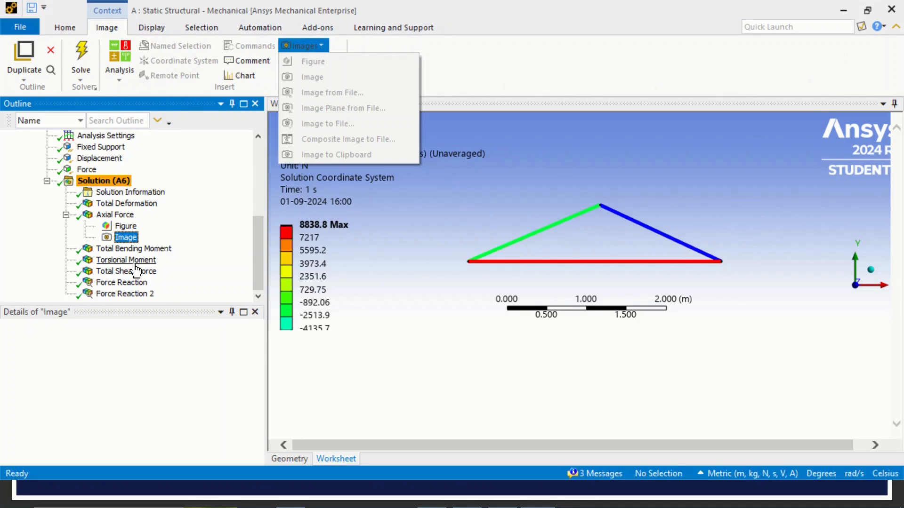
click(120, 238)
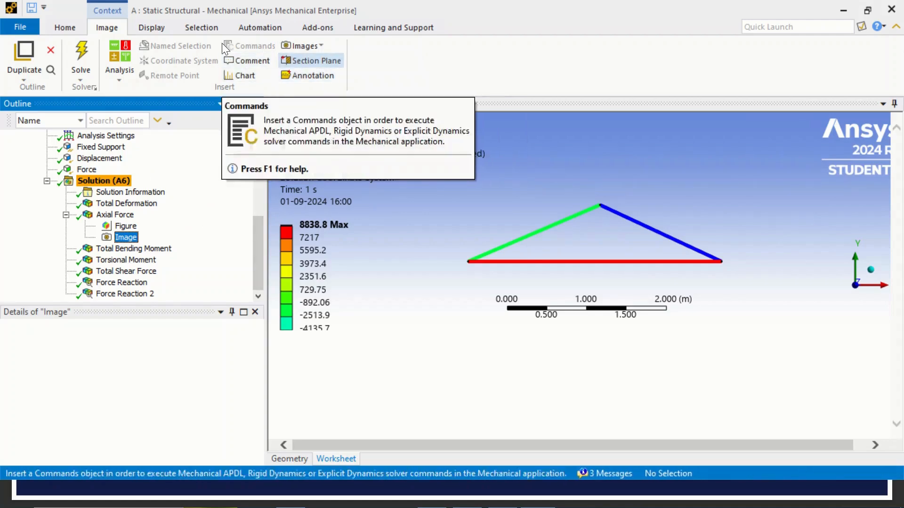
click(125, 227)
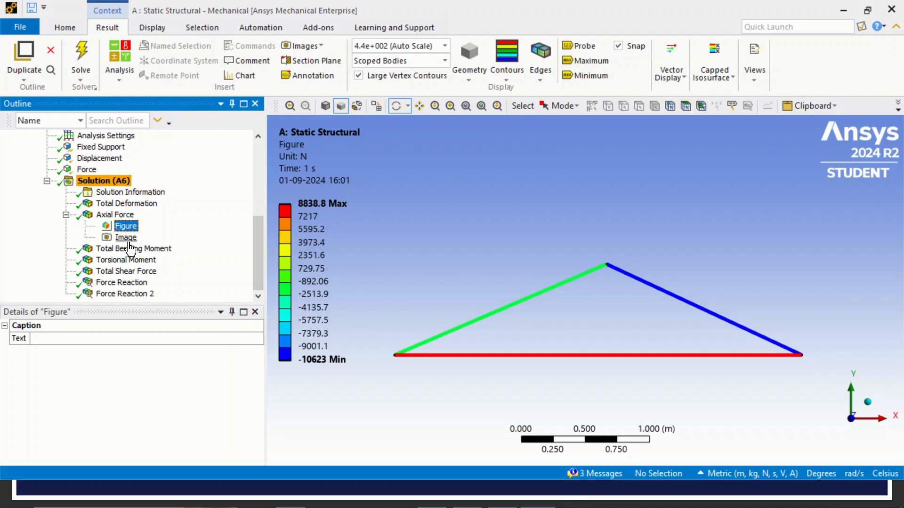
click(126, 237)
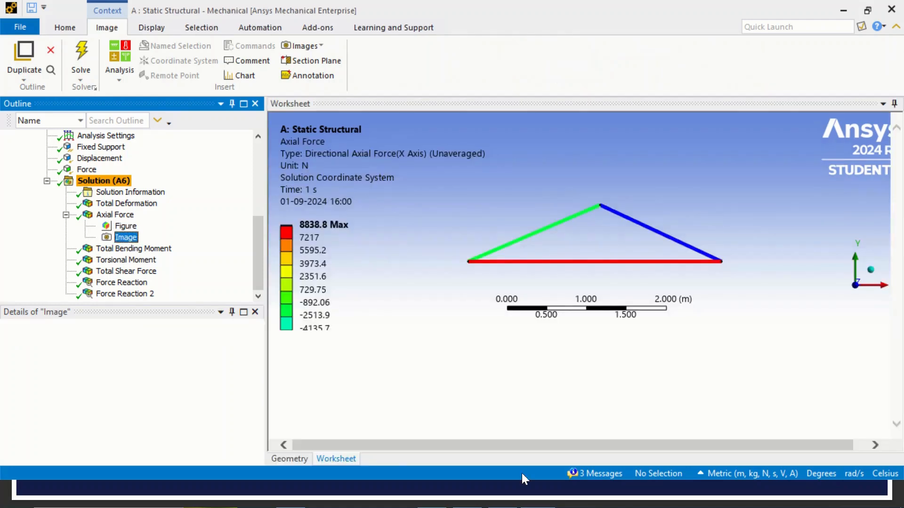
Start saving the displayed Axial Force image as a PNG picture and name the file "Axial Forces in truss"
drag(487, 445, 499, 444)
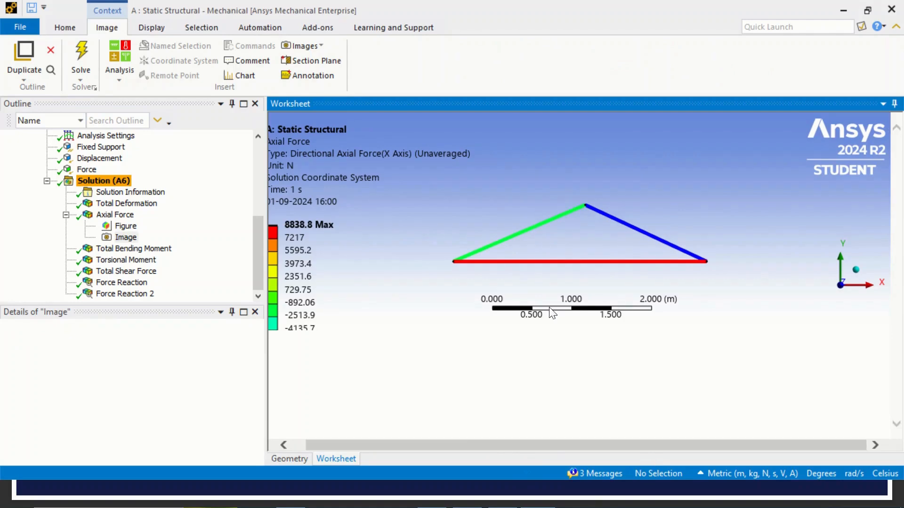
right_click(471, 254)
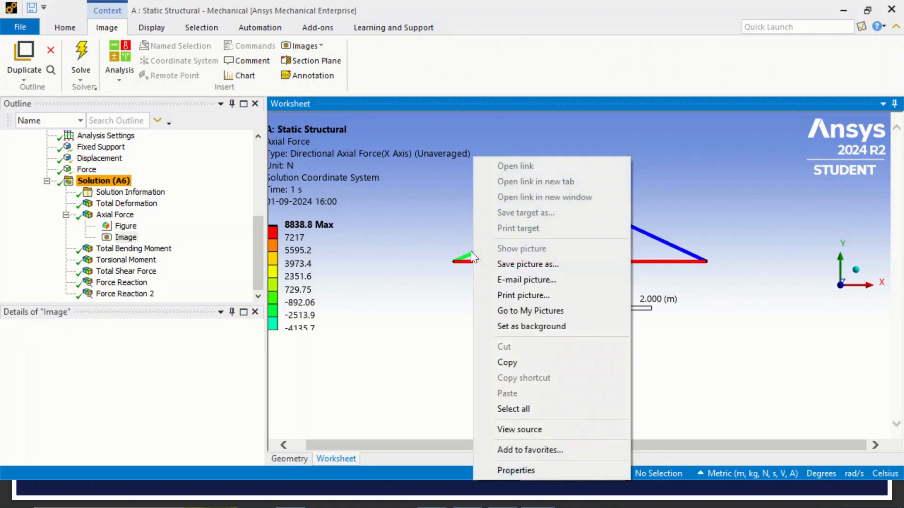
click(557, 262)
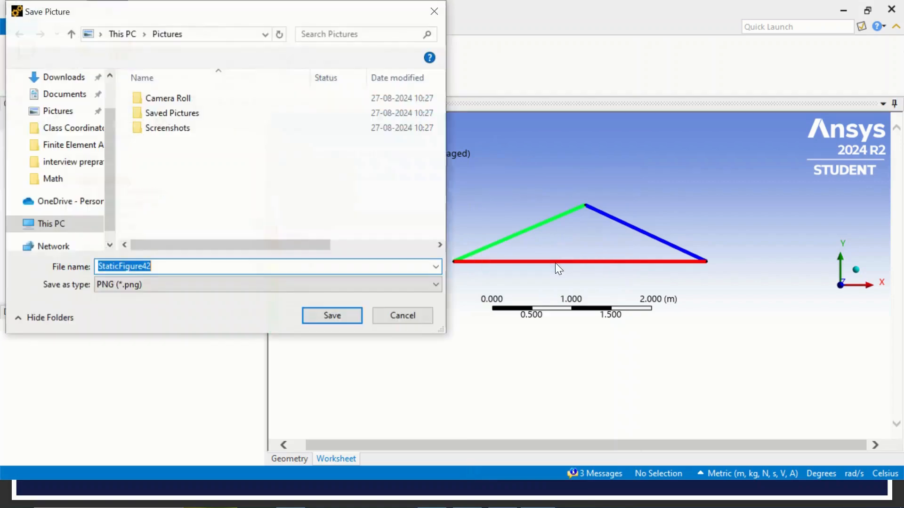
scroll(66, 198, up, 3)
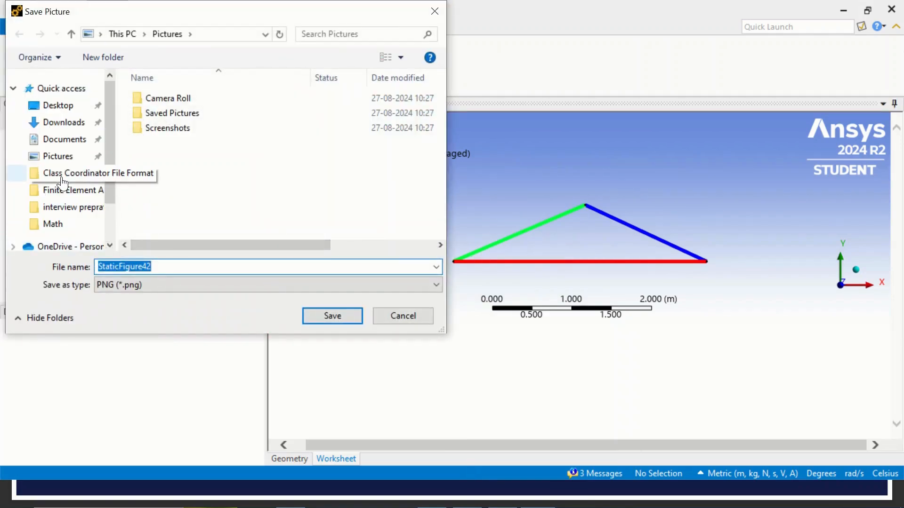
scroll(64, 184, down, 1)
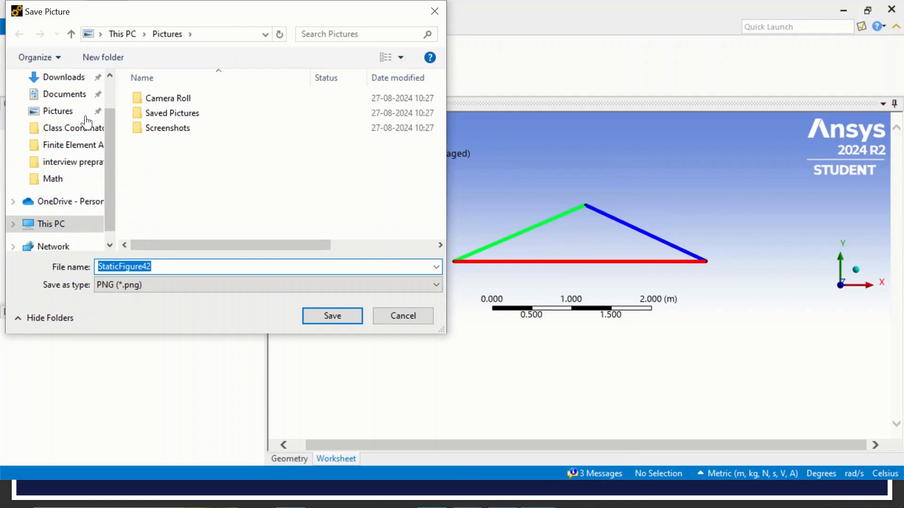
scroll(75, 137, up, 1)
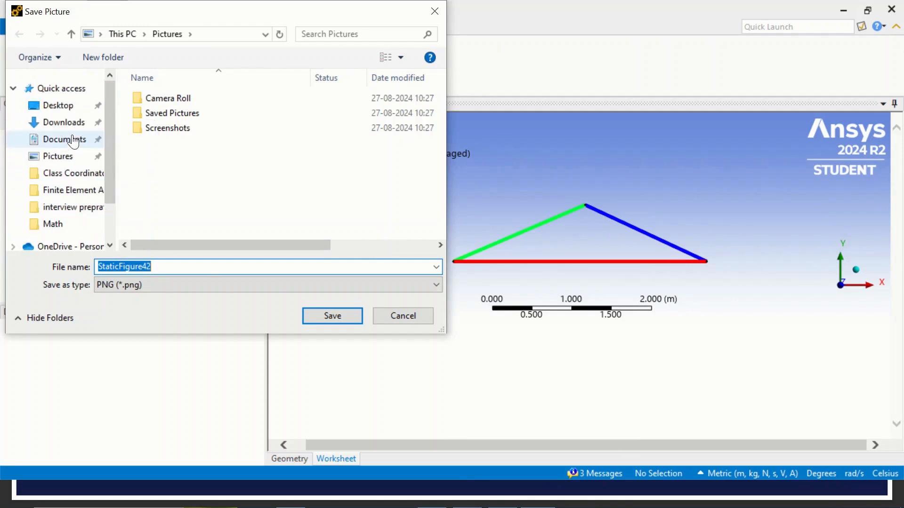
click(177, 269)
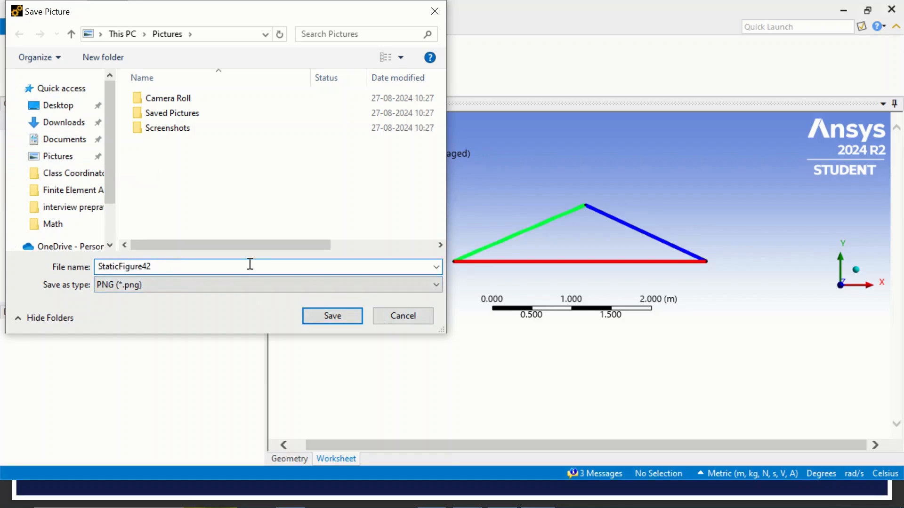
key(BackSpace)
key(BackSpace)
key(BackSpace)
key(BackSpace)
key(BackSpace)
key(BackSpace)
key(BackSpace)
key(BackSpace)
key(BackSpace)
key(BackSpace)
key(BackSpace)
key(BackSpace)
key(BackSpace)
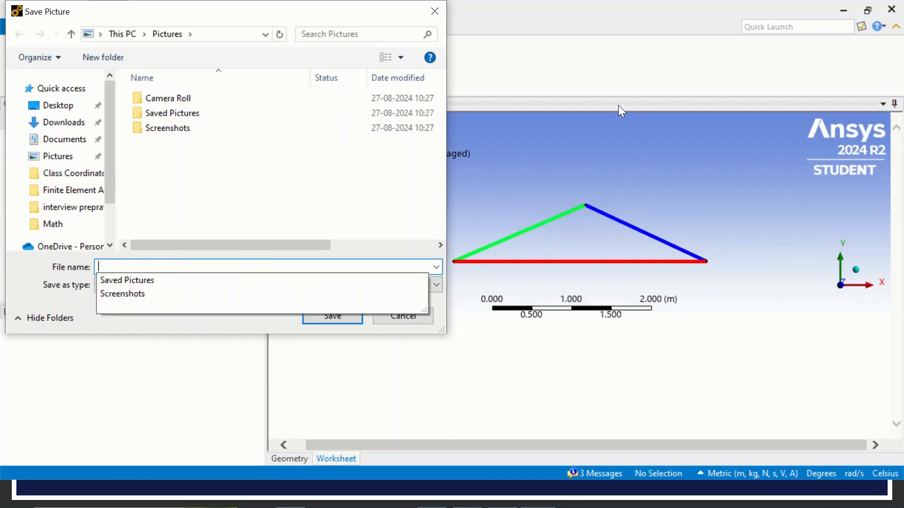
text(Axial Forces in truss)
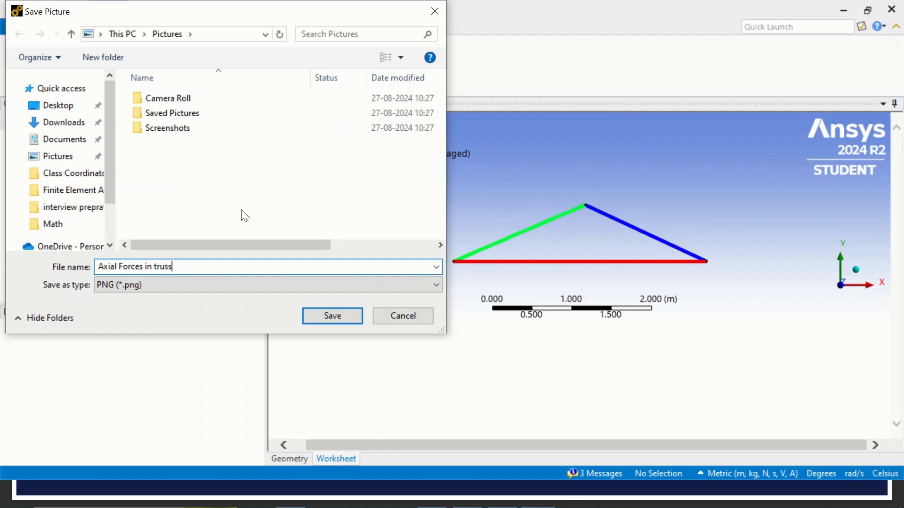
click(265, 285)
click(265, 285)
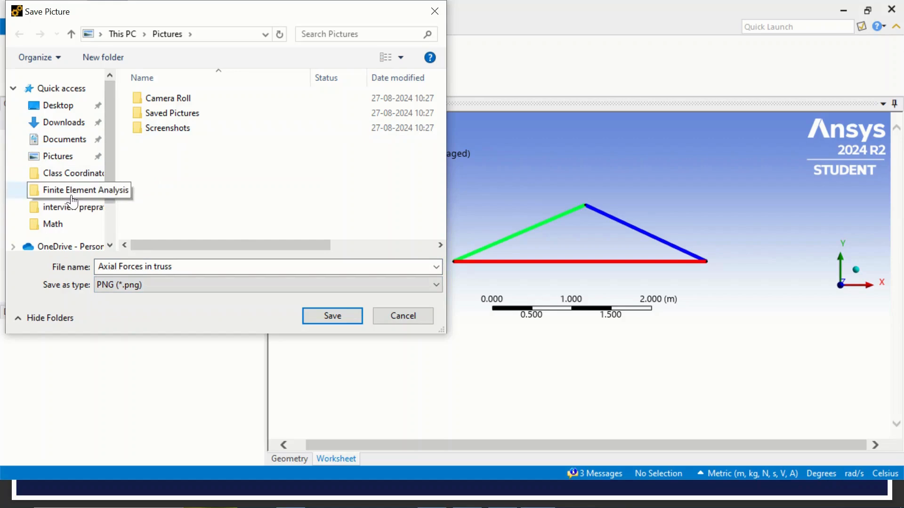
Create a folder named "Anlysis of Truss Results" inside the Finite Element Analysis folder and save the Axial Force picture in it
click(37, 191)
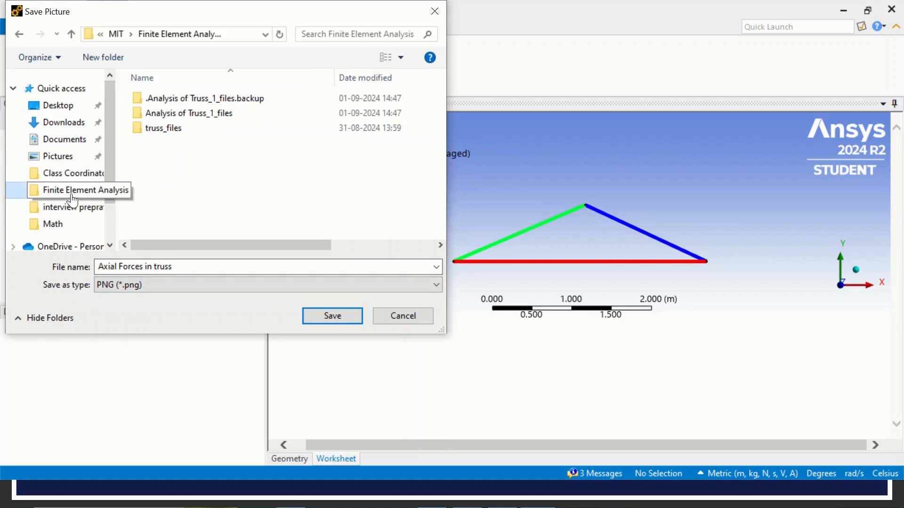
right_click(171, 178)
mouse_move(258, 318)
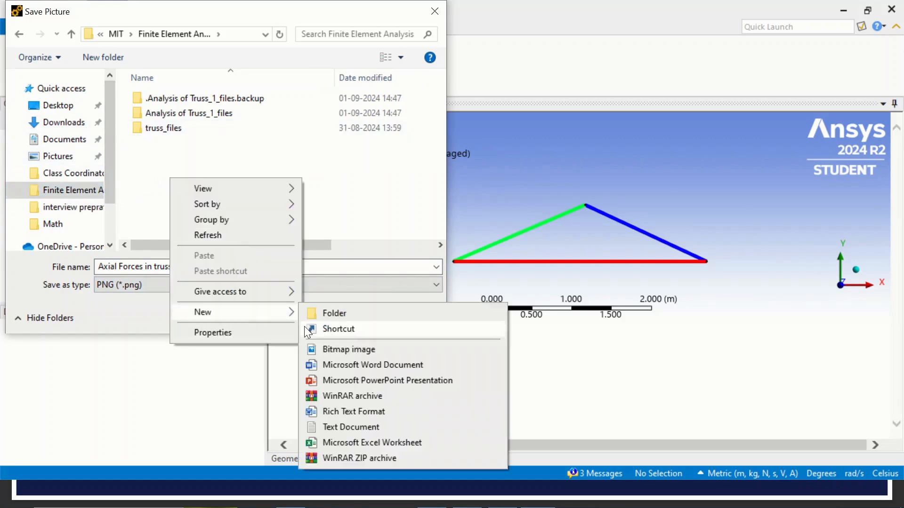
click(330, 313)
text(T)
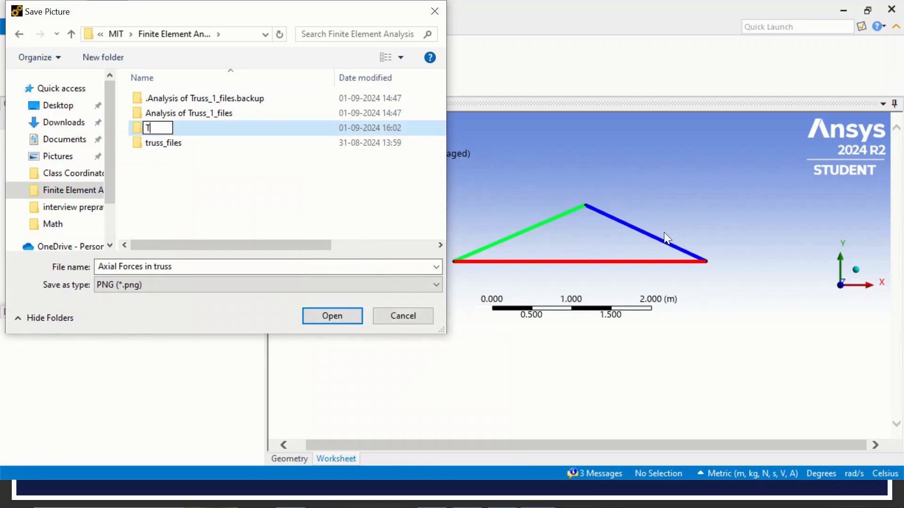
key(BackSpace)
text(Anlysis of)
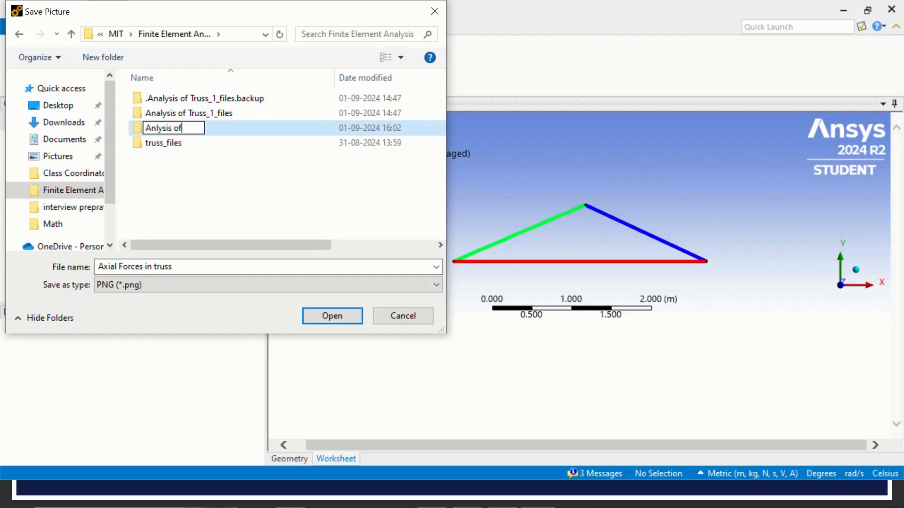
text( Truss Result)
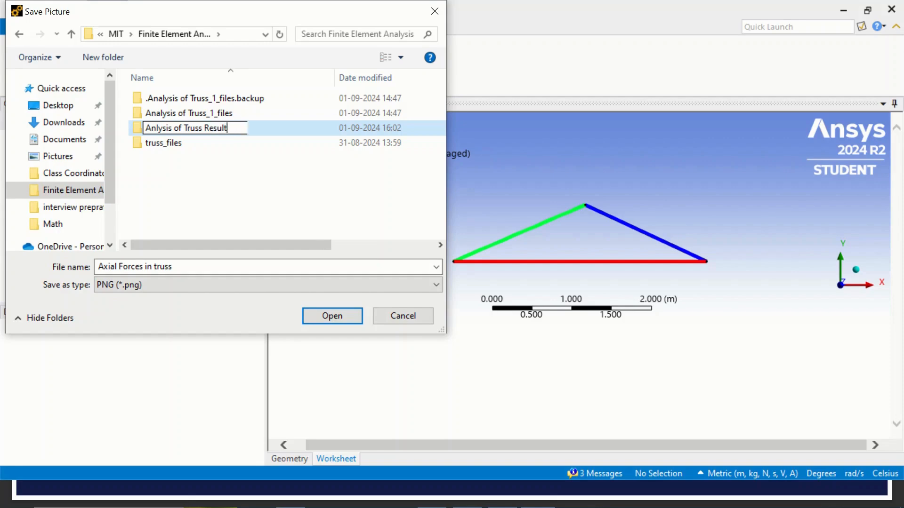
key(Return)
key(Return)
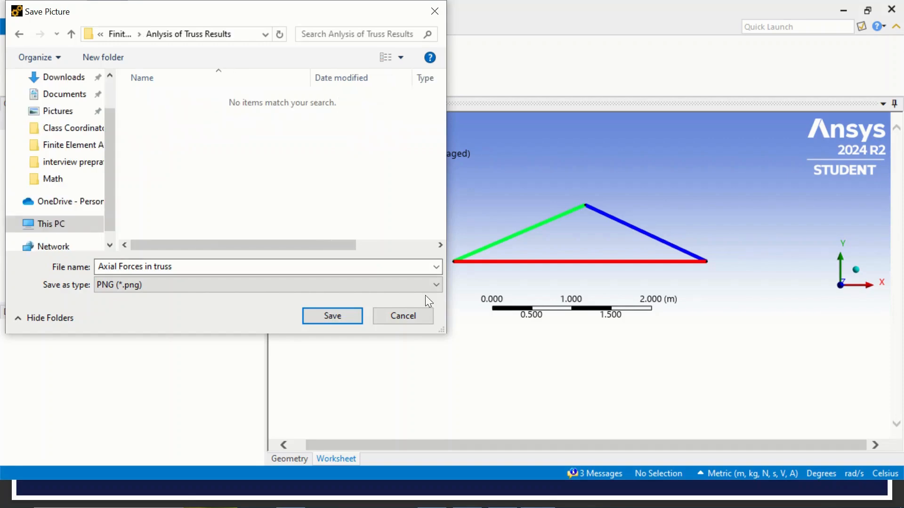
click(322, 320)
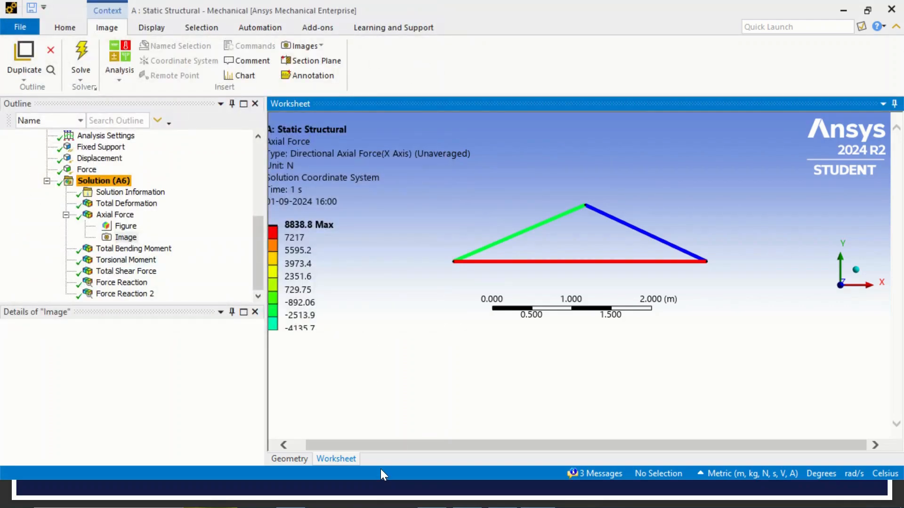
Switch to PowerPoint and delete the pasted number text box from slide 11
key(alt+Tab)
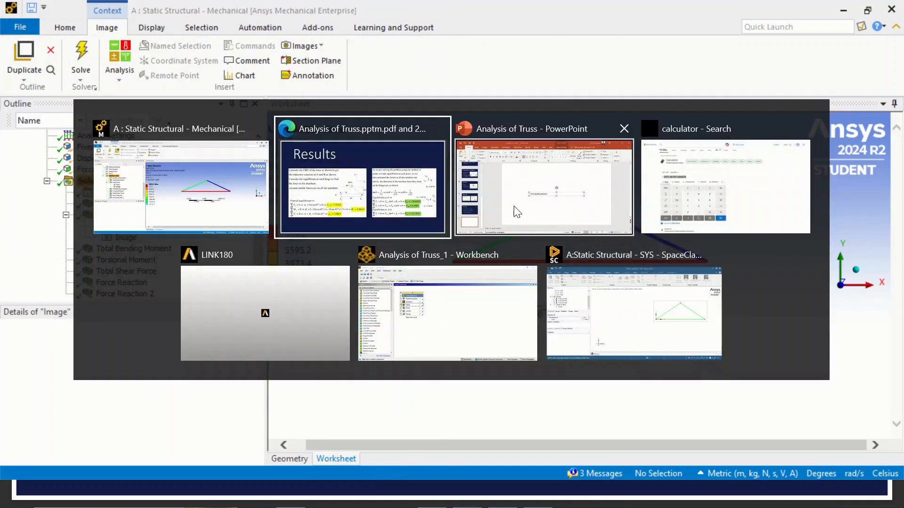
alt+click(530, 226)
click(556, 266)
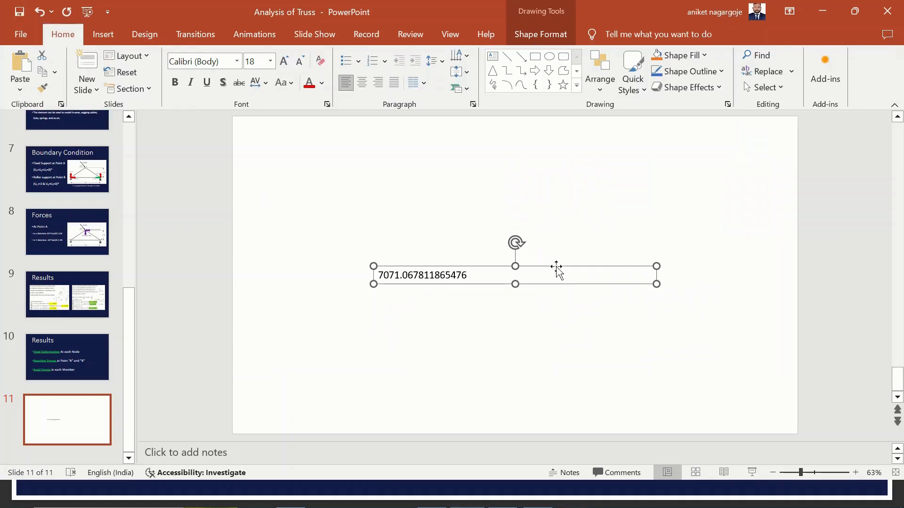
key(Delete)
Insert the saved Axial Force picture from the "Anlysis of Truss Results" folder on slide 11 and move it to the slide's upper part
click(106, 27)
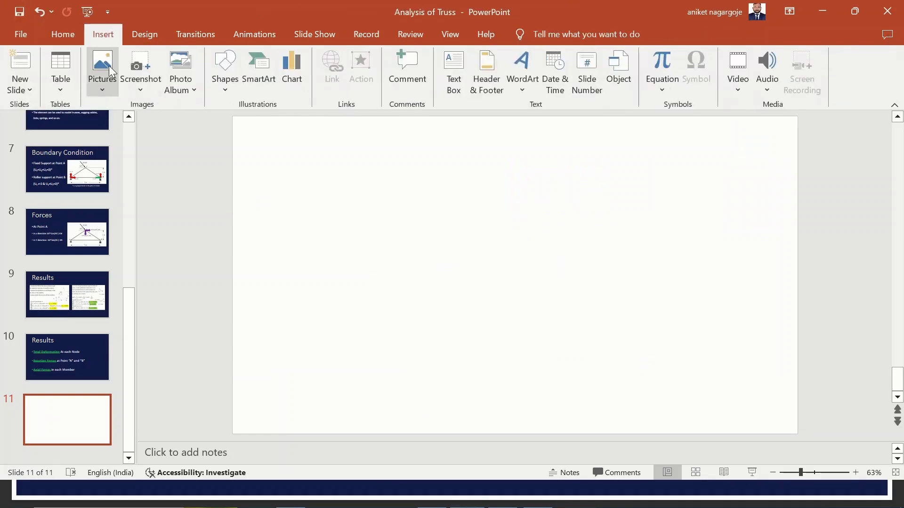
click(109, 66)
click(157, 127)
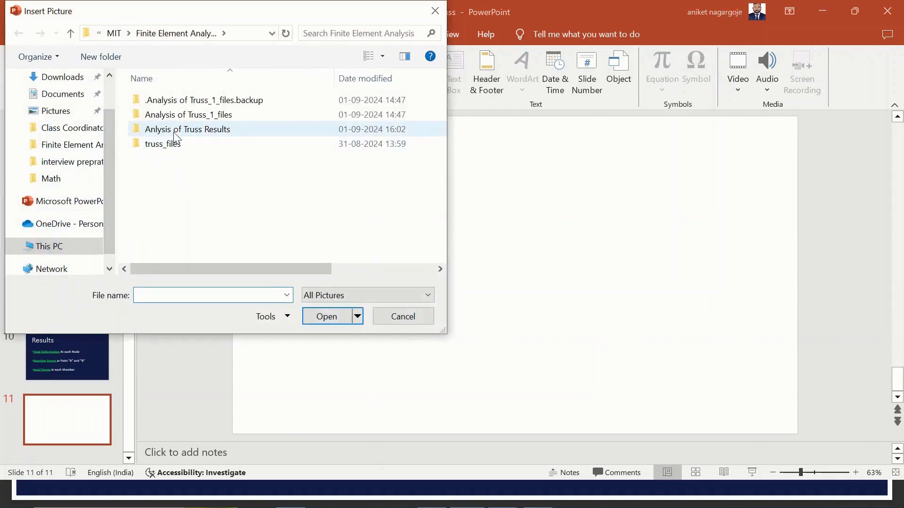
double_click(175, 133)
click(170, 116)
click(336, 320)
drag(476, 276, 477, 200)
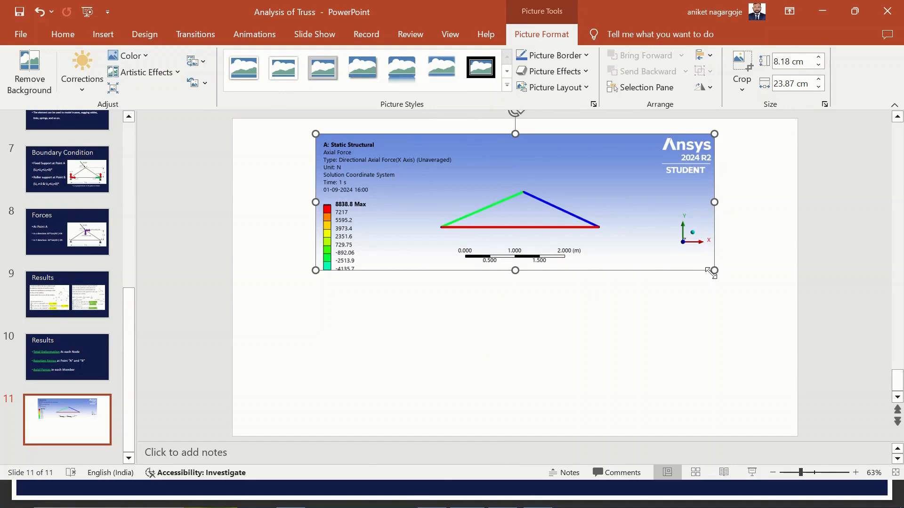
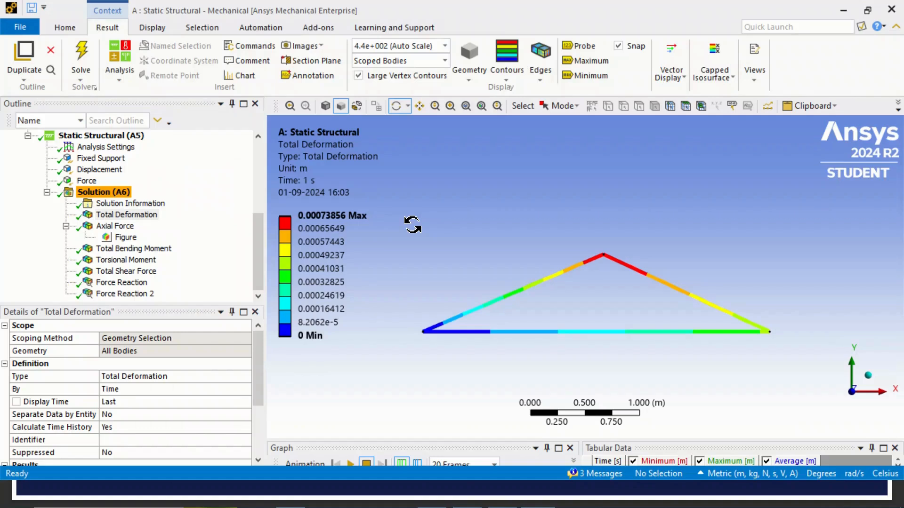
Display the Force Reaction result in Ansys Mechanical and copy its image to the clipboard
click(107, 283)
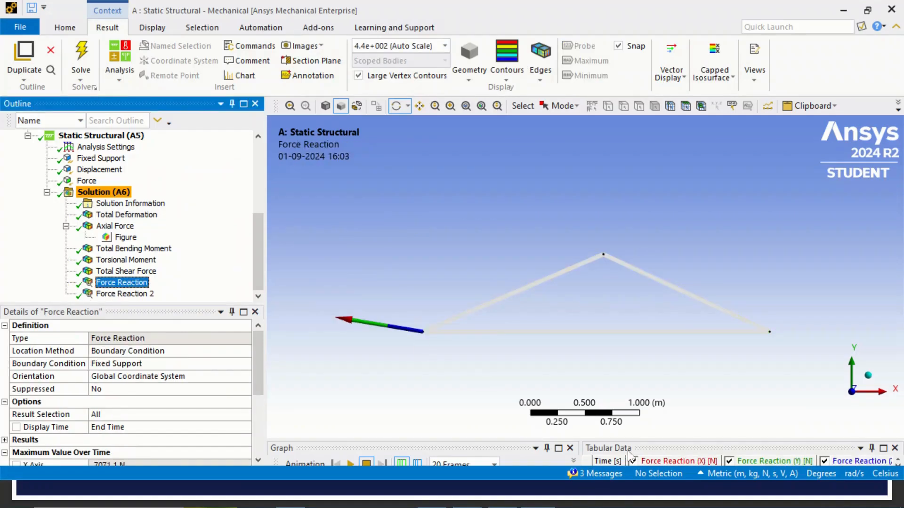
click(320, 49)
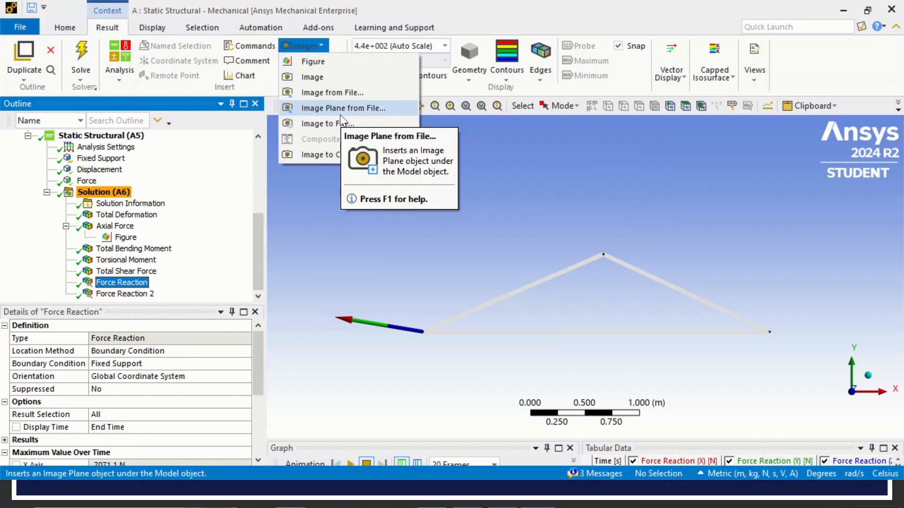
click(323, 154)
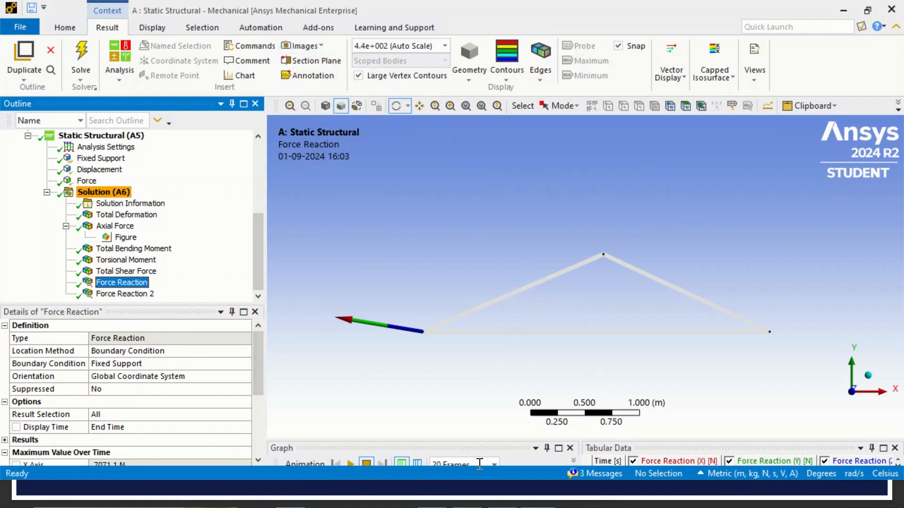
Switch to PowerPoint, duplicate slide 12 and replace the picture on the copy with the Force Reaction image, placed near the slide's upper edge
key(alt+Tab)
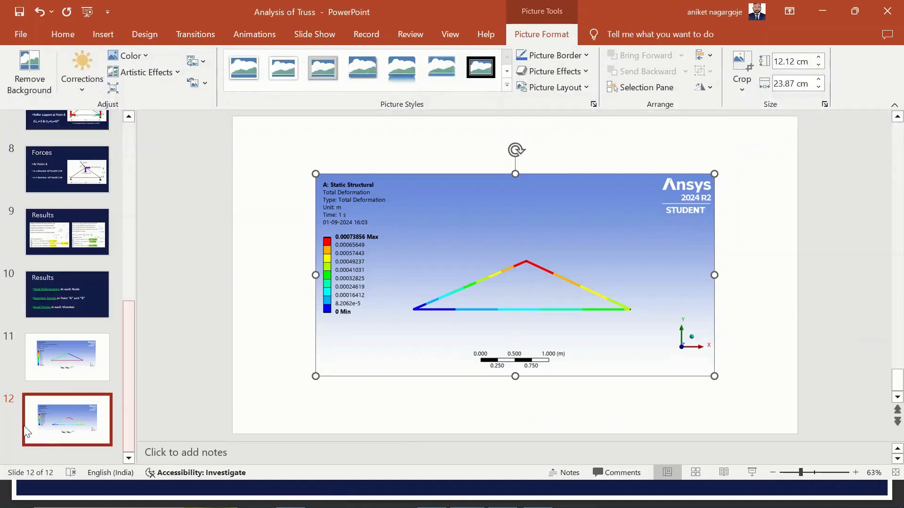
right_click(78, 422)
click(117, 268)
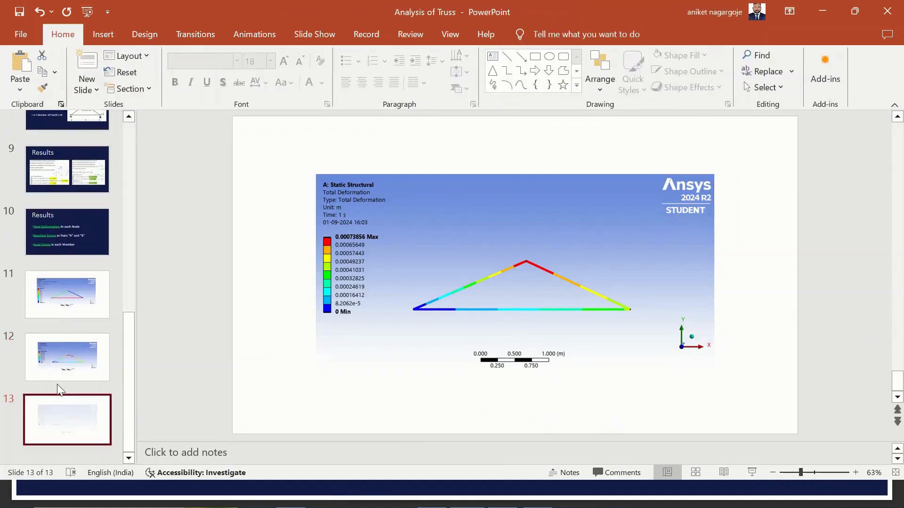
click(506, 299)
key(Delete)
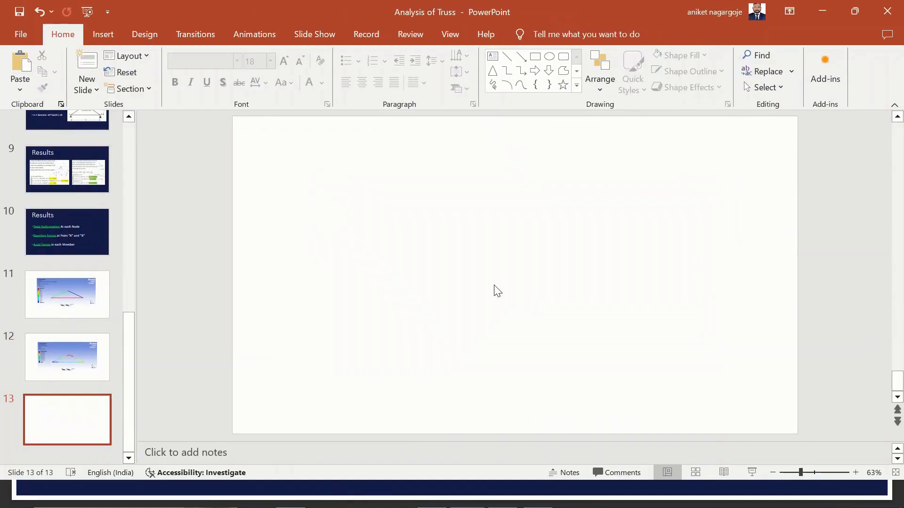
key(ctrl+v)
drag(493, 280, 480, 254)
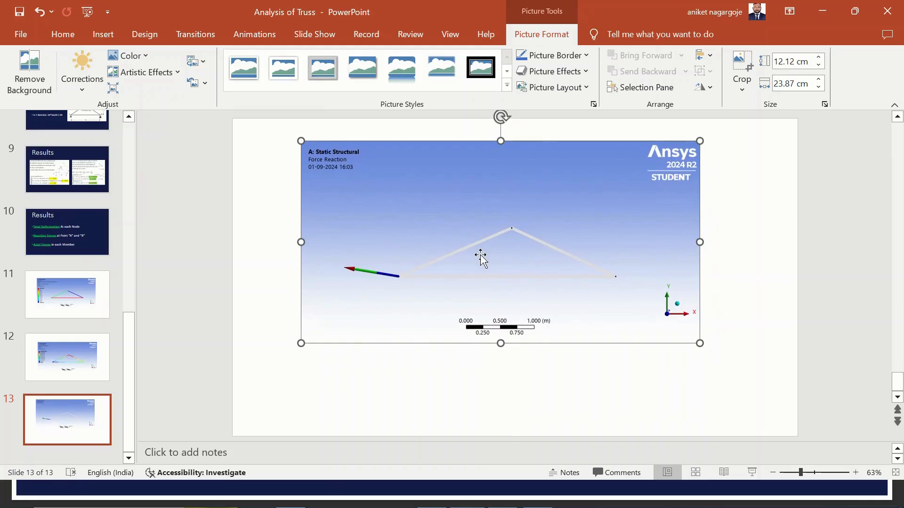
Switch back to Ansys Mechanical, enlarge the Graph and Tabular Data area, and insert a chart of the Force Reaction result
key(alt+Tab)
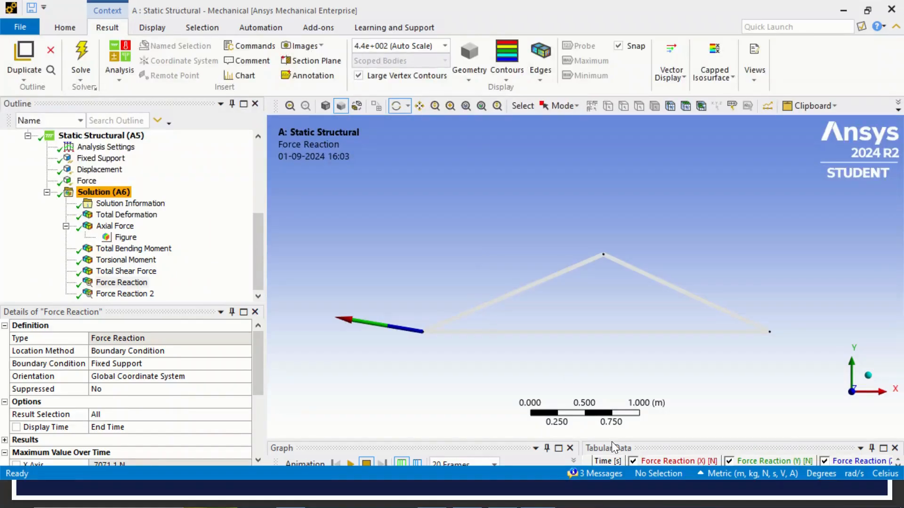
drag(610, 439, 607, 338)
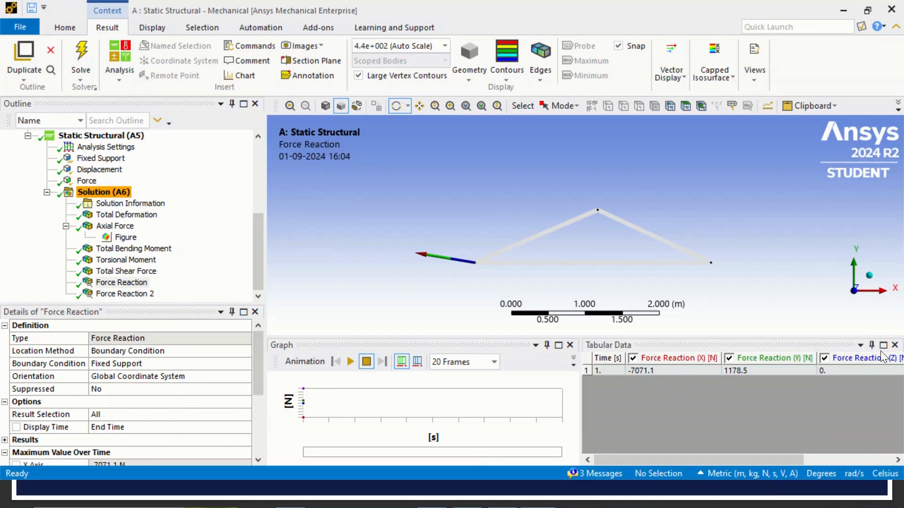
right_click(838, 343)
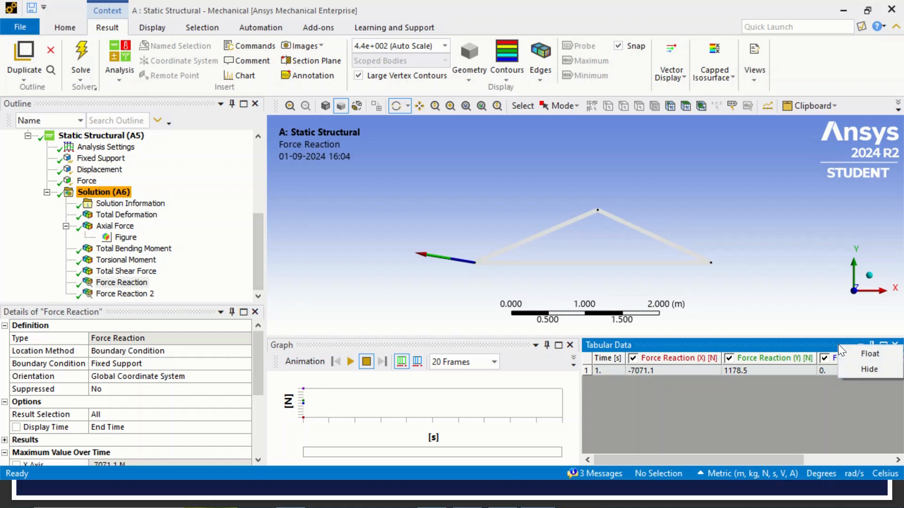
click(783, 411)
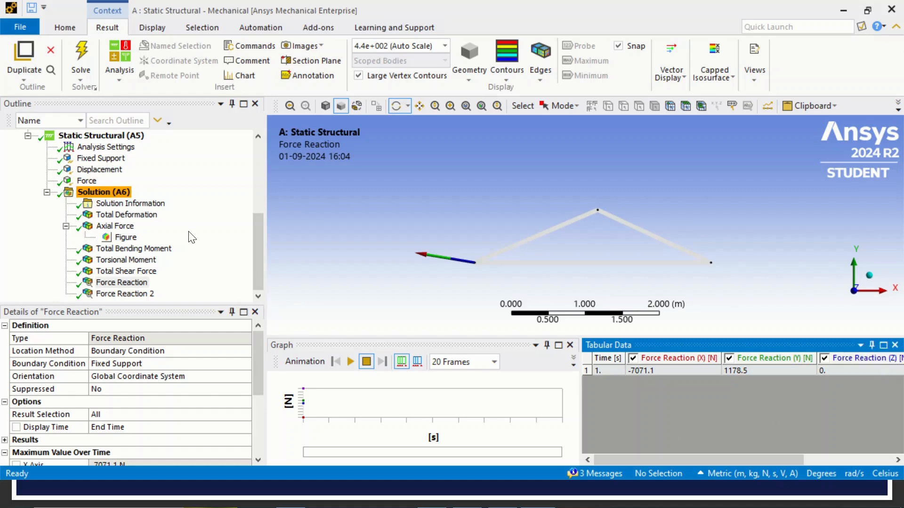
click(246, 76)
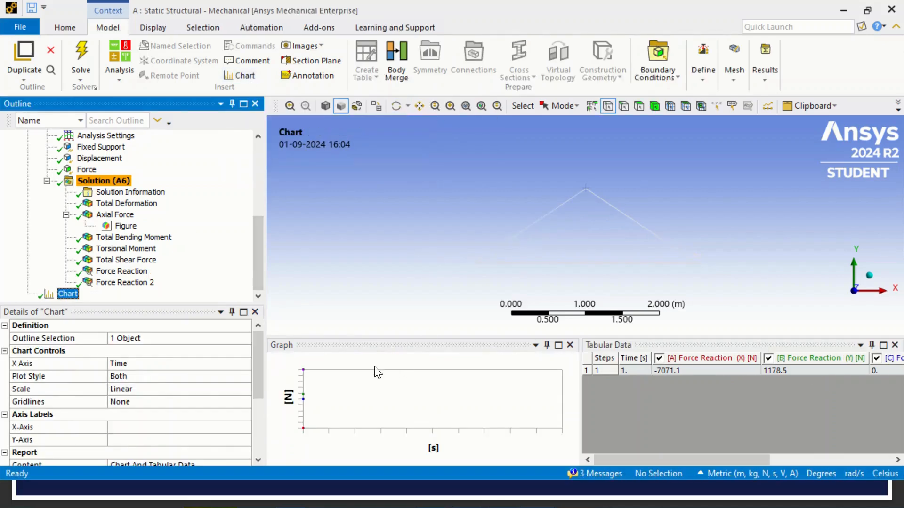
Close the Graph window and start exporting the Force Reaction tabular data as an Excel file (*.xls)
click(569, 345)
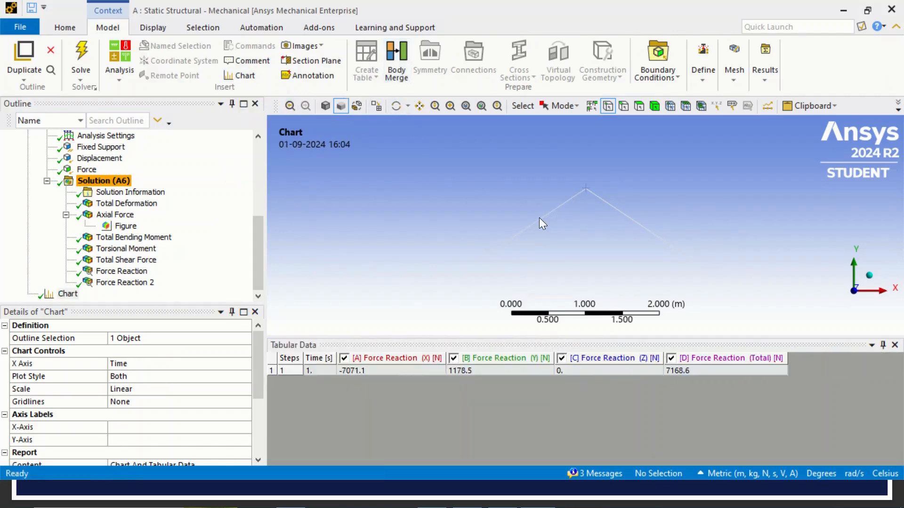
click(123, 272)
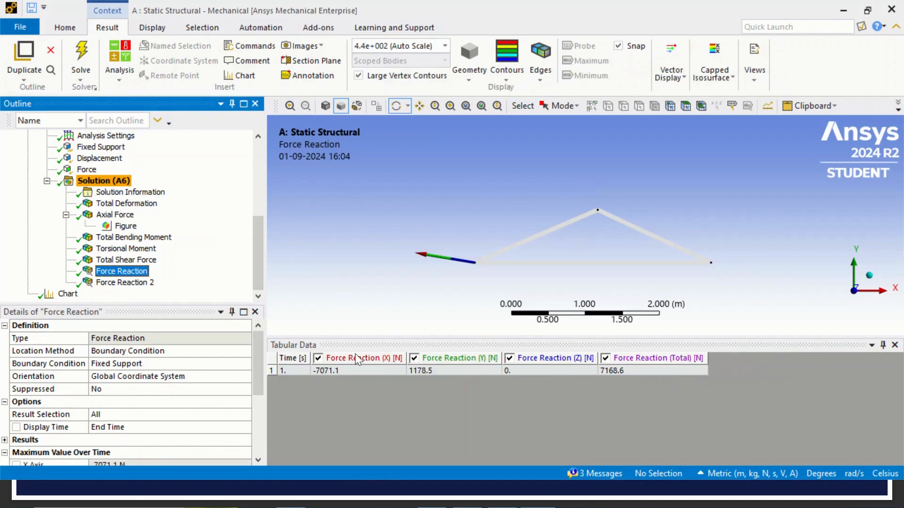
right_click(657, 356)
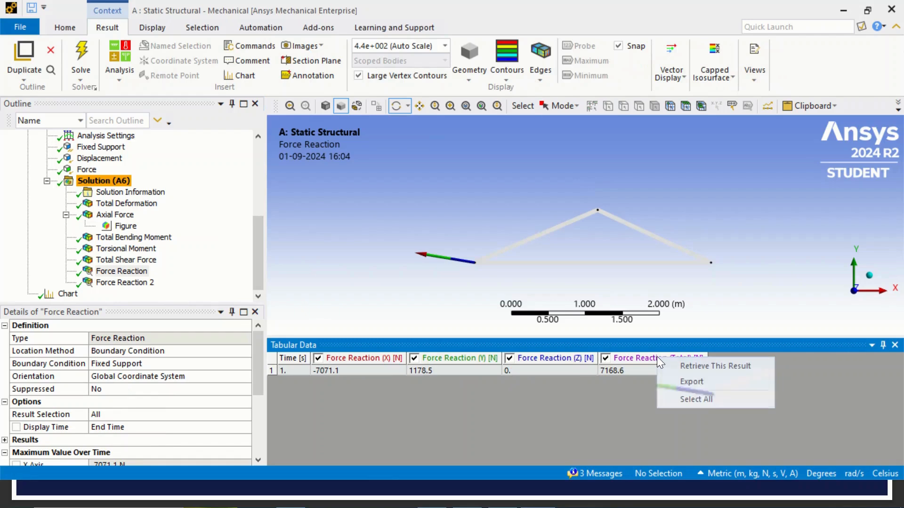
click(690, 381)
click(427, 372)
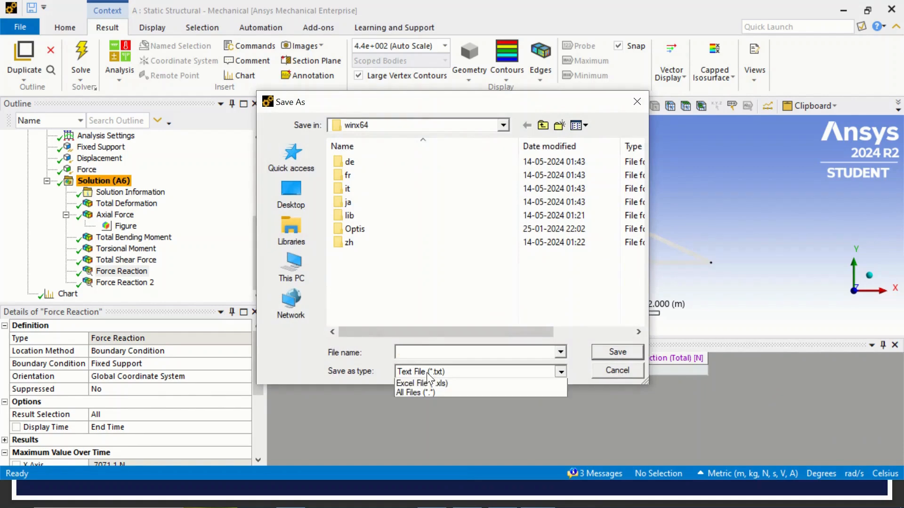
click(428, 393)
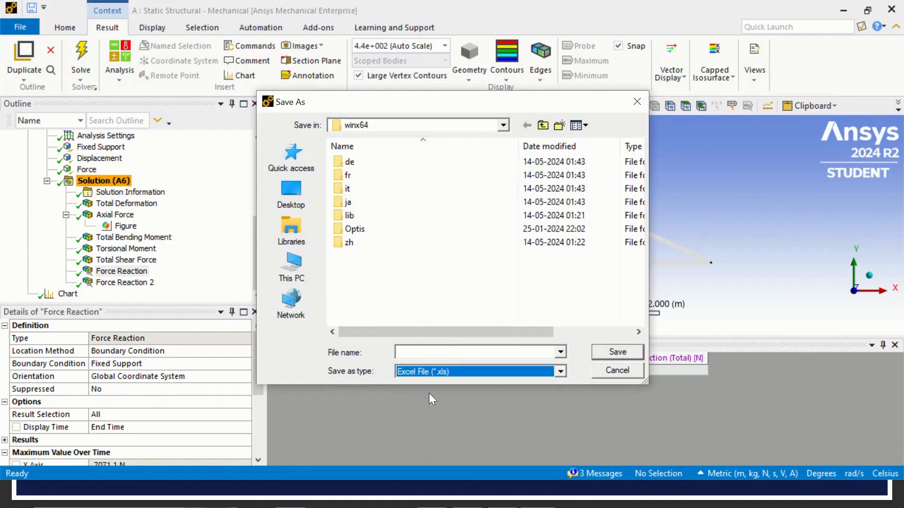
Save the Force Reaction export as RA in the MIT > Finite Element Analysis > Anlysis of Truss Results folder on Local Disk (E:)
click(292, 268)
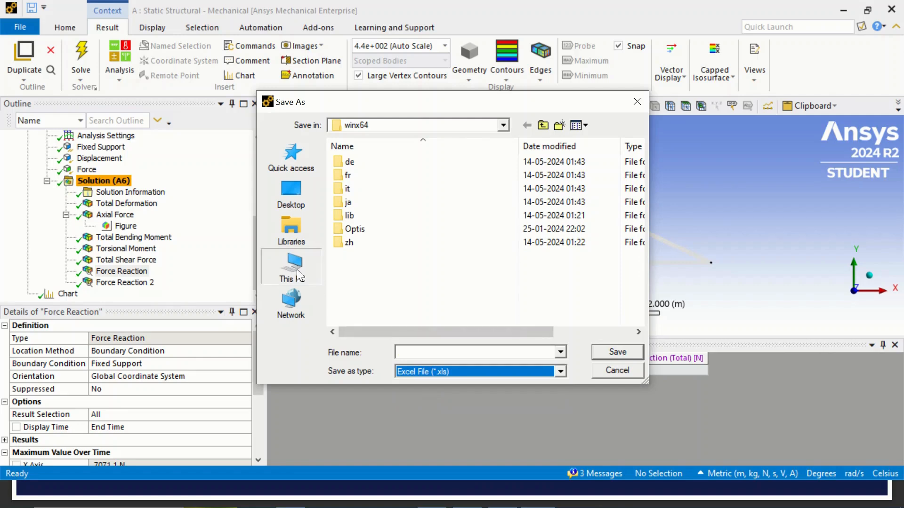
click(289, 190)
click(292, 266)
scroll(454, 235, down, 3)
click(402, 325)
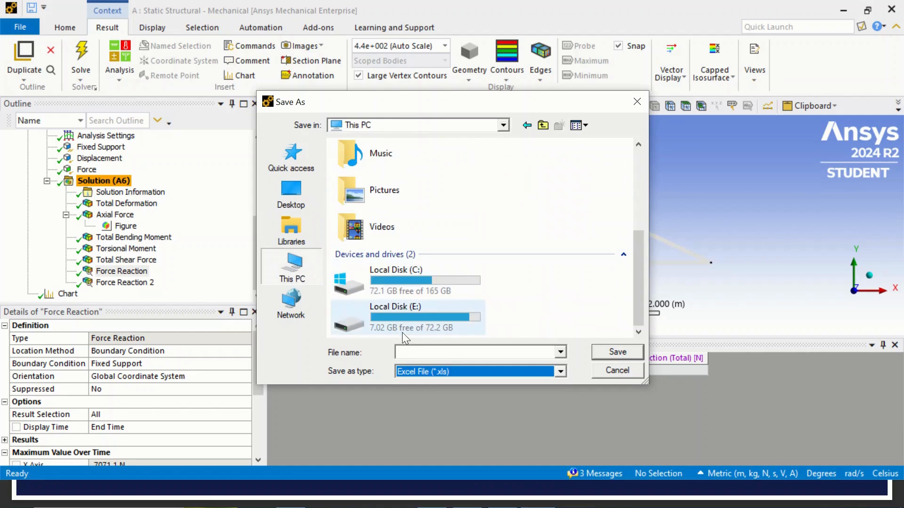
double_click(402, 324)
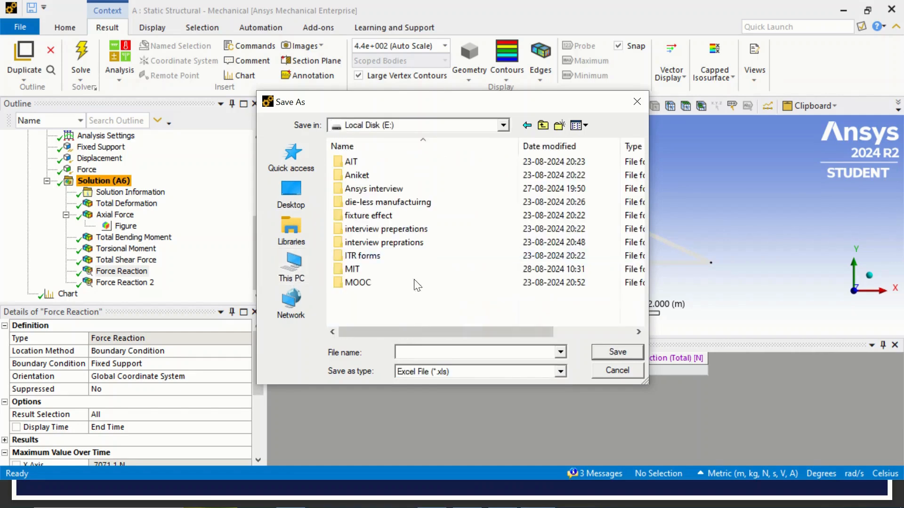
double_click(363, 269)
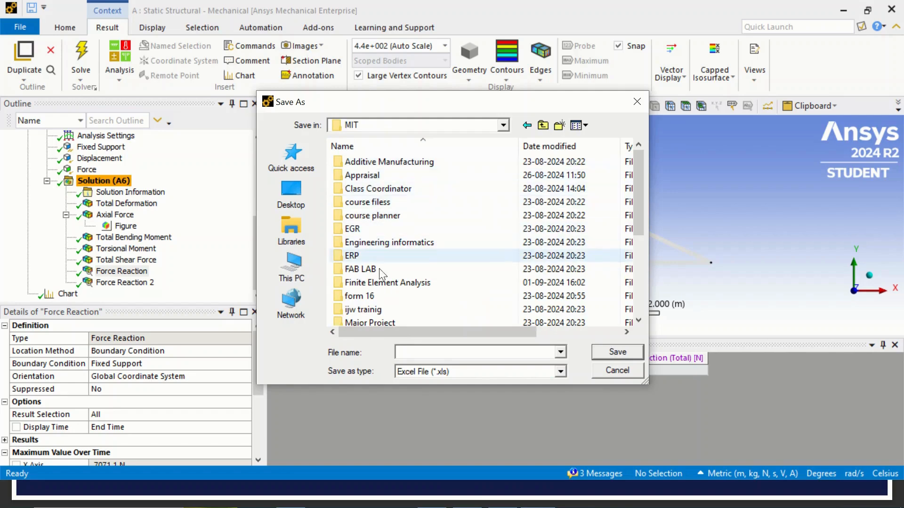
double_click(378, 282)
double_click(372, 191)
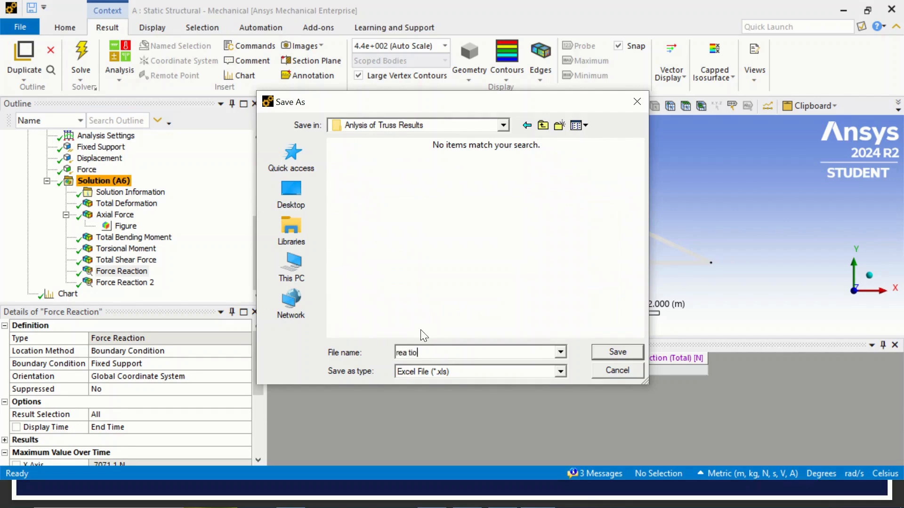
drag(439, 351, 365, 358)
text(RA)
click(618, 356)
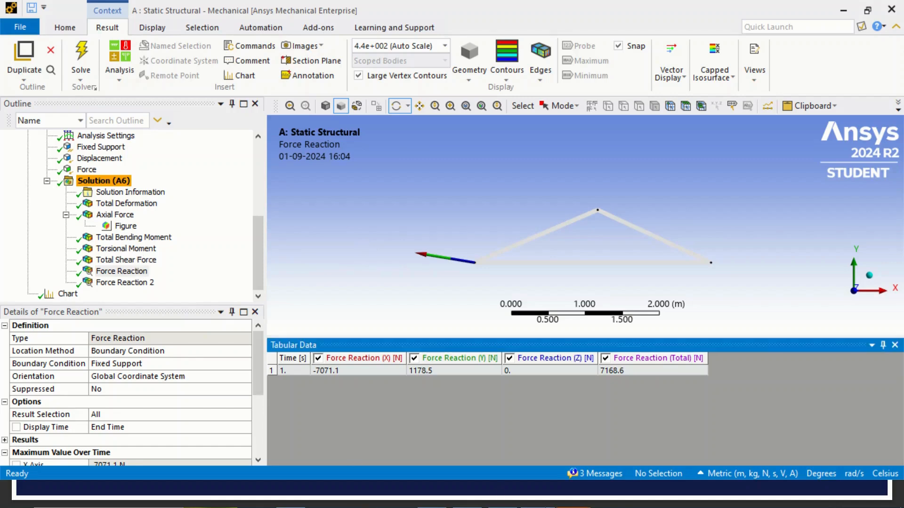
click(136, 282)
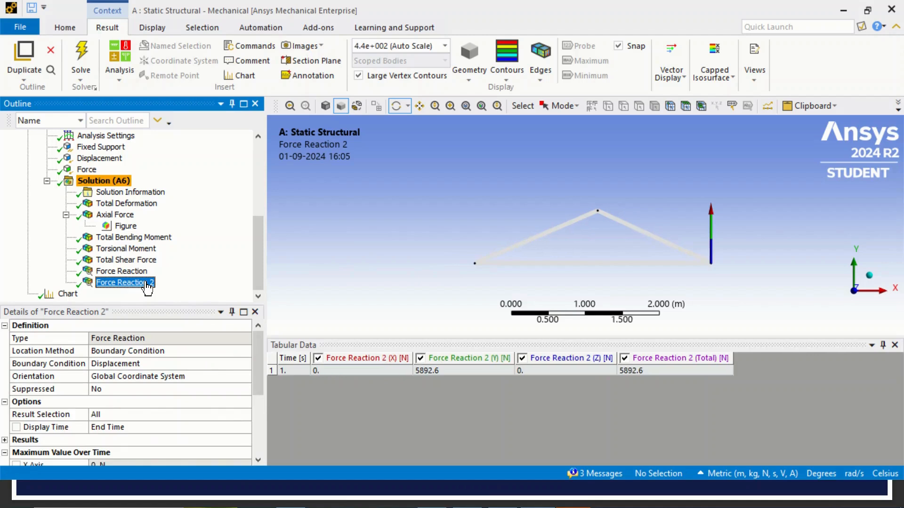
right_click(662, 345)
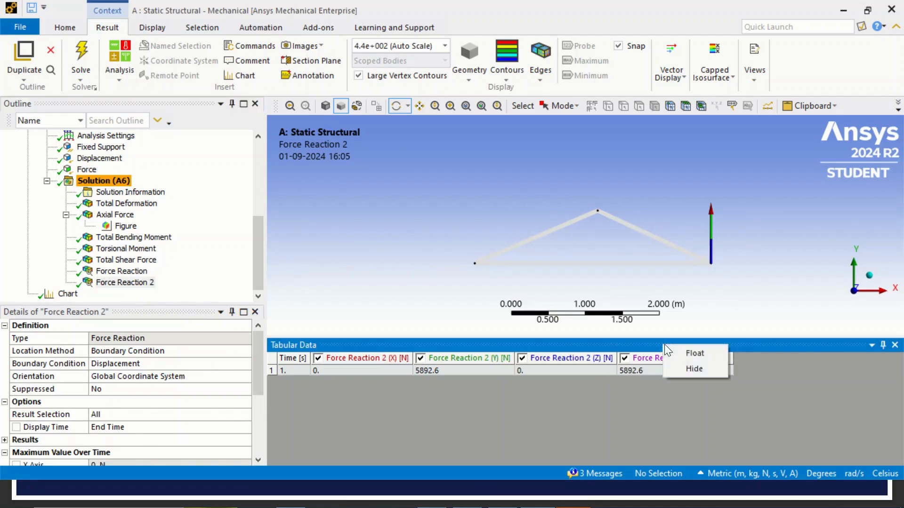
key(Escape)
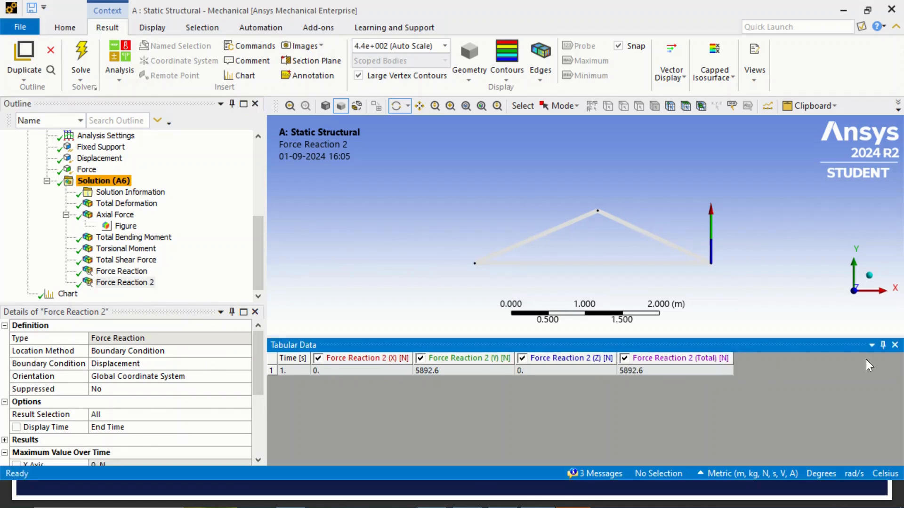
click(871, 345)
key(Escape)
Display the Force Reaction 2 result and start exporting its tabular data
click(139, 286)
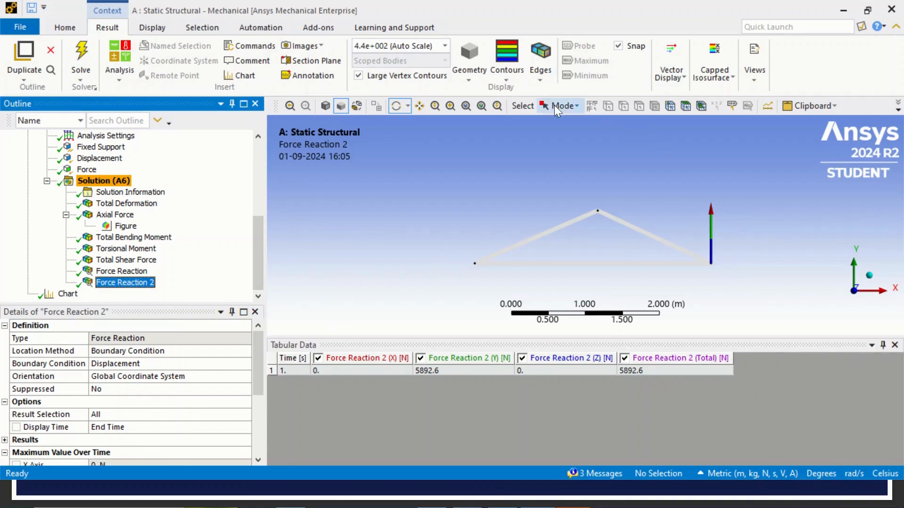
click(372, 340)
right_click(372, 340)
key(Escape)
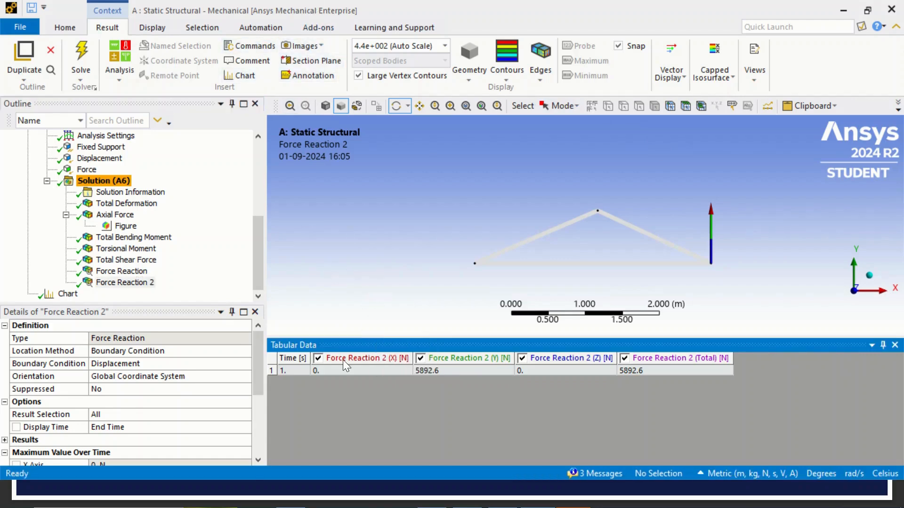
right_click(343, 359)
click(414, 382)
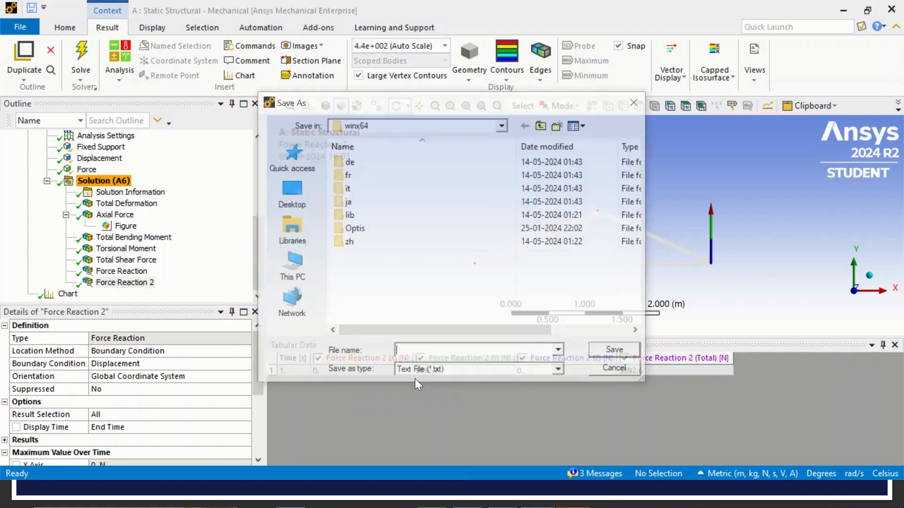
Save the Force Reaction 2 export as text file RB in E: > MIT > Finite Element Analysis > Anlysis of Truss Results
click(292, 266)
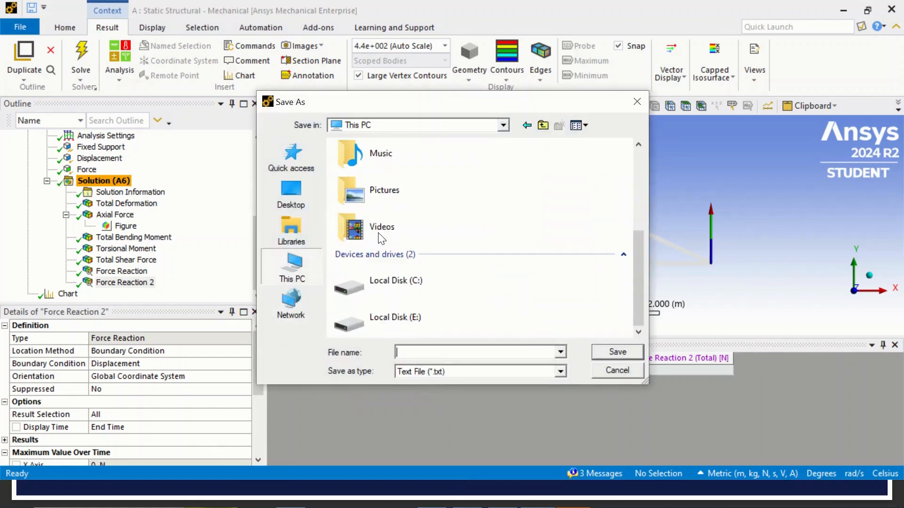
double_click(395, 314)
double_click(394, 270)
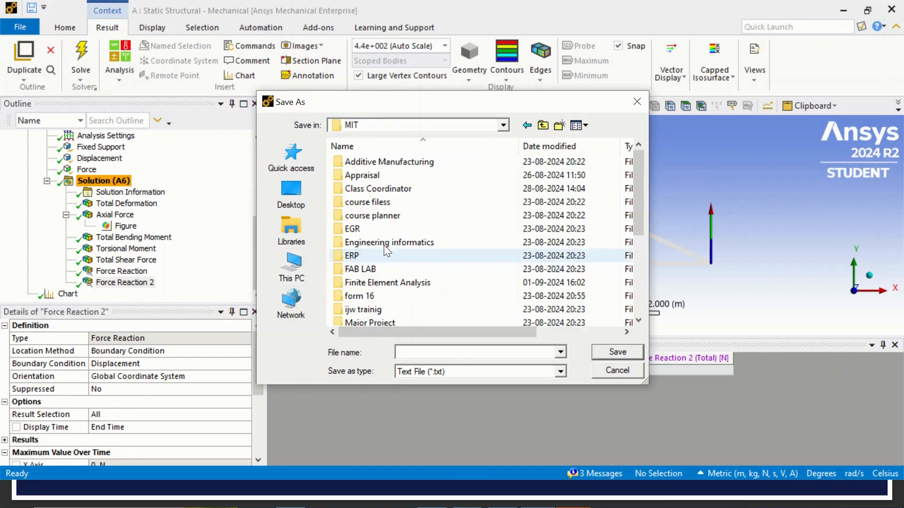
scroll(387, 281, down, 1)
double_click(389, 241)
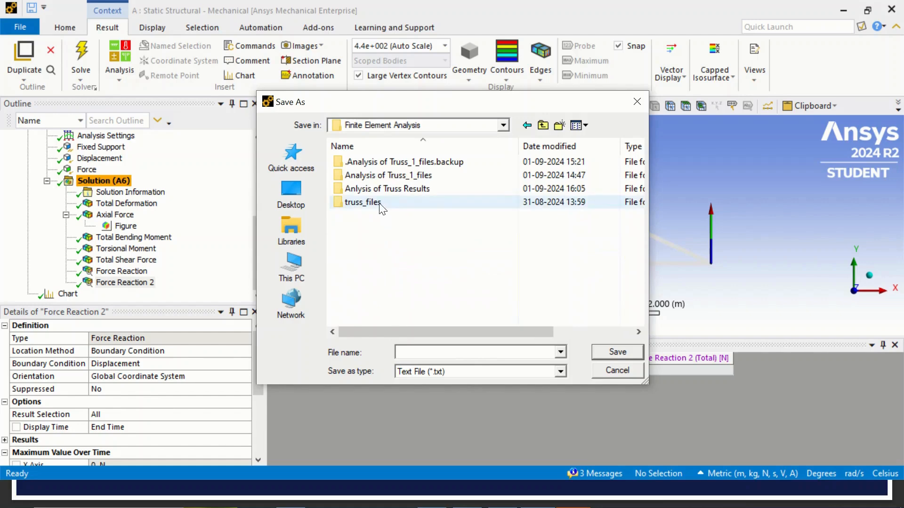
double_click(372, 189)
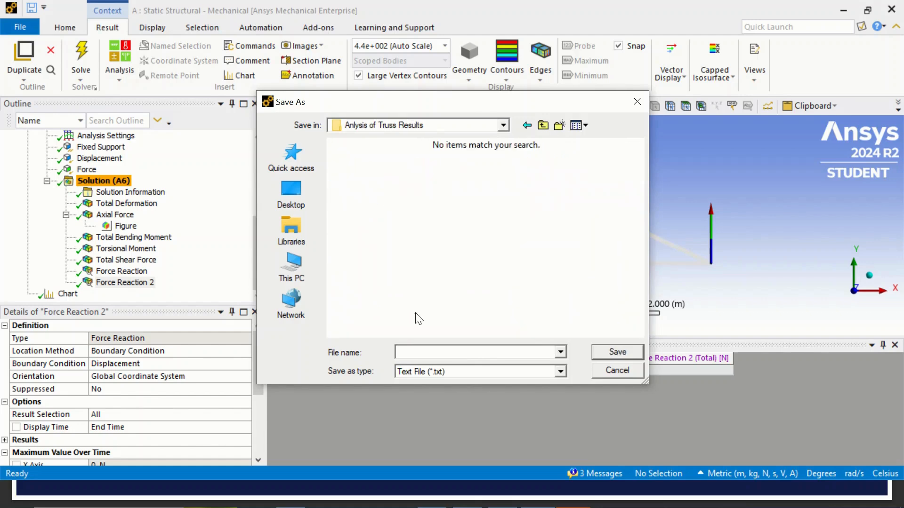
text(RB)
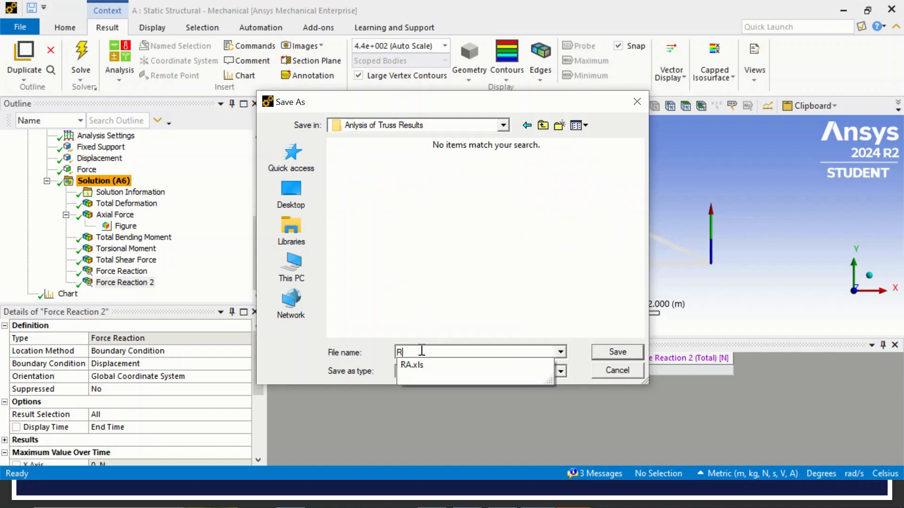
click(614, 353)
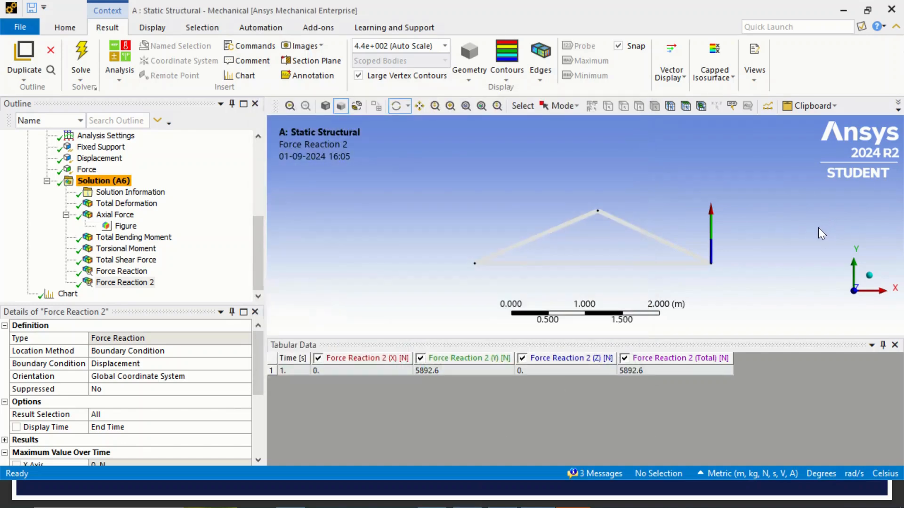
Switch to PowerPoint, insert a four-column, one-row table on slide 13 and move it below the Force Reaction picture
key(alt+Tab)
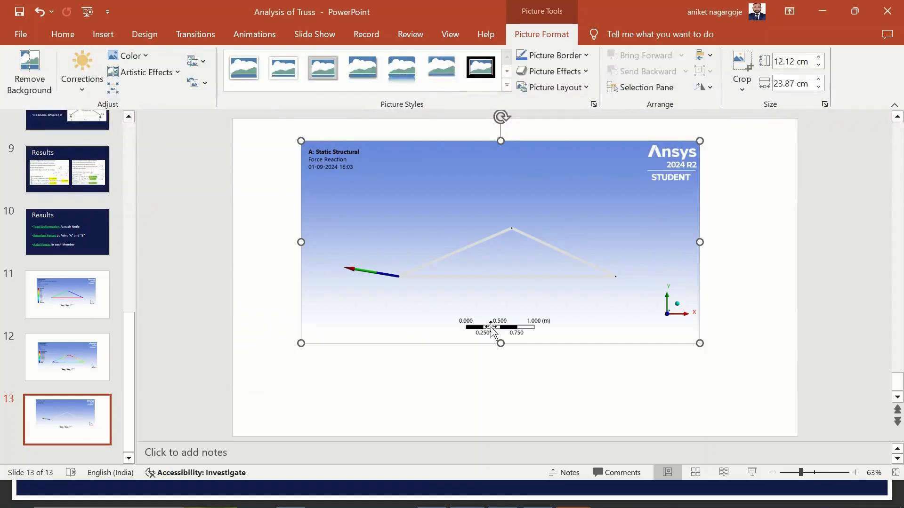
click(472, 374)
click(108, 40)
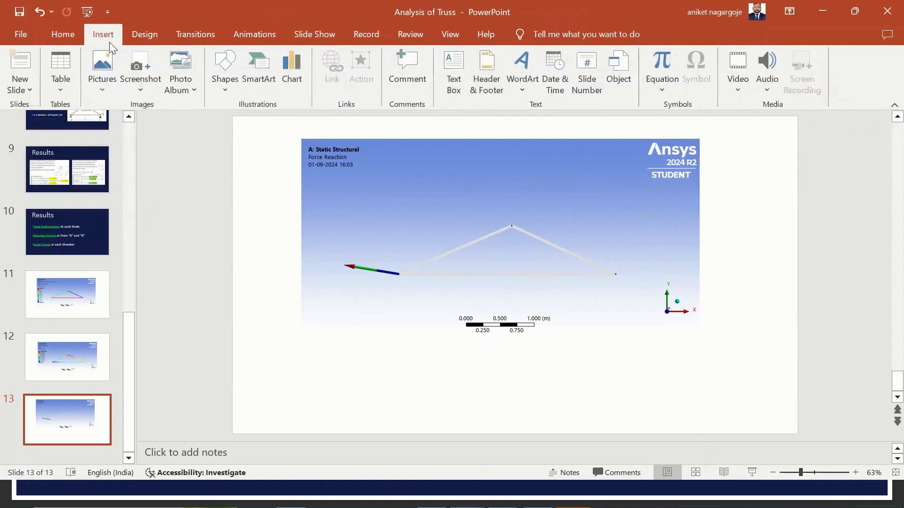
click(64, 69)
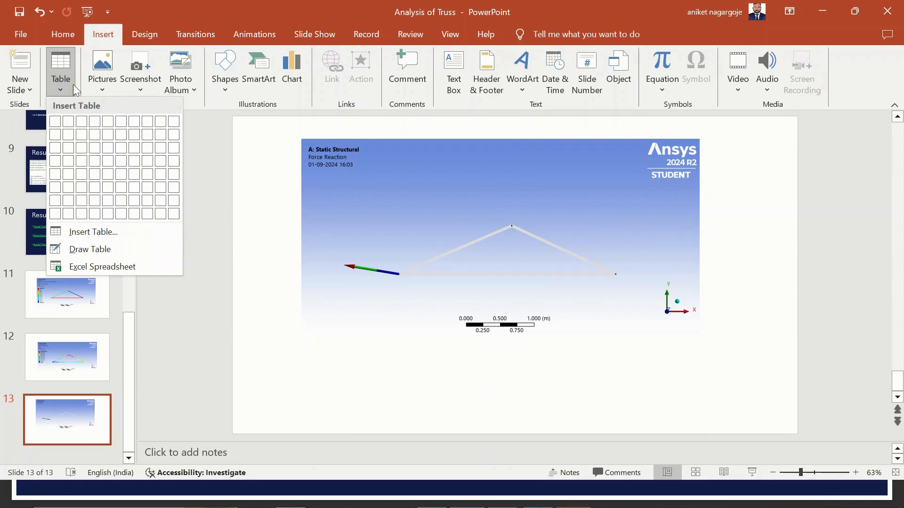
click(96, 128)
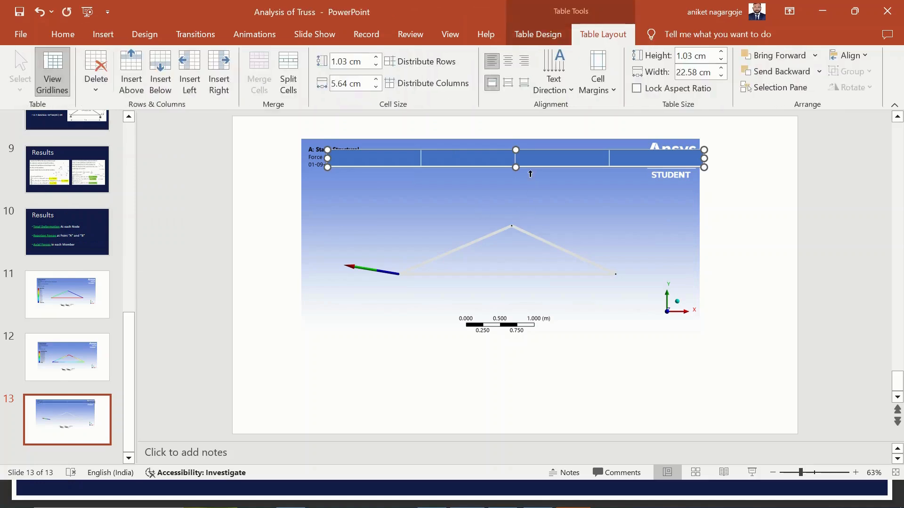
click(754, 249)
click(571, 154)
drag(494, 166, 490, 379)
Insert an embedded Excel spreadsheet on slide 13 and enlarge it to show columns A to K and rows 1 to 12
click(103, 34)
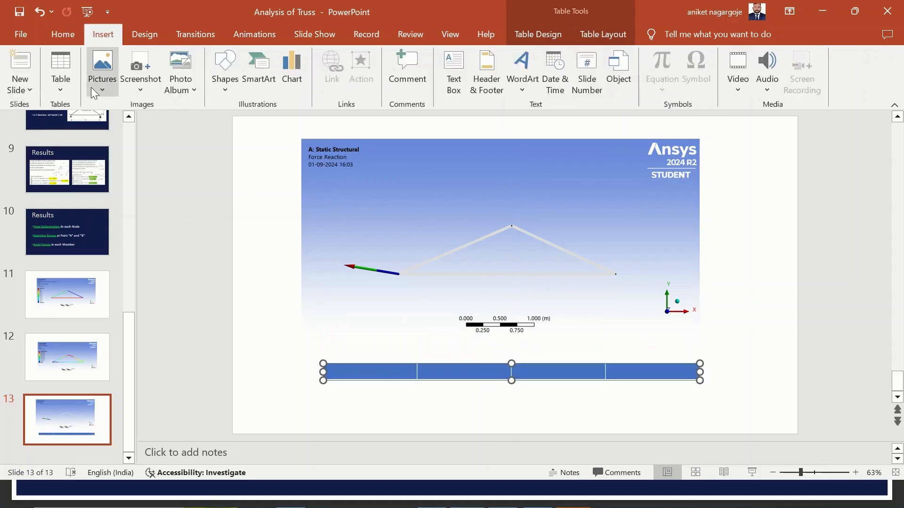
click(60, 71)
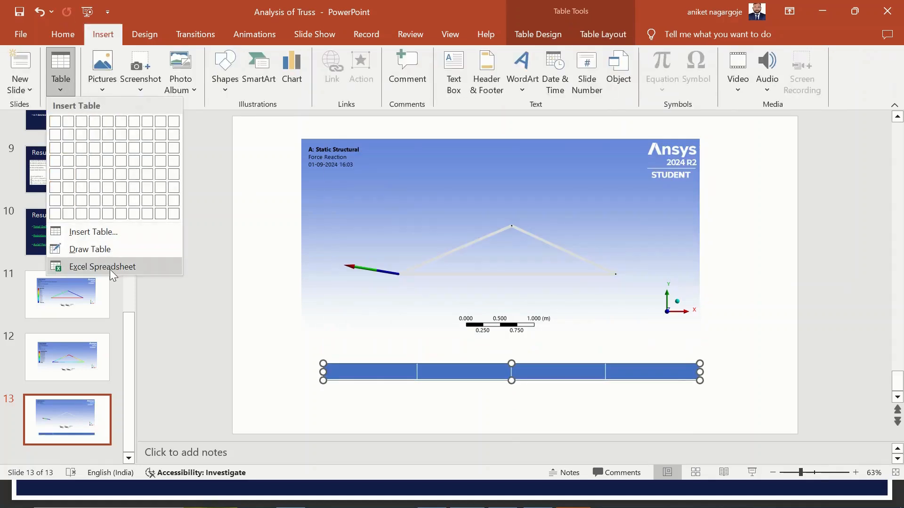
click(111, 272)
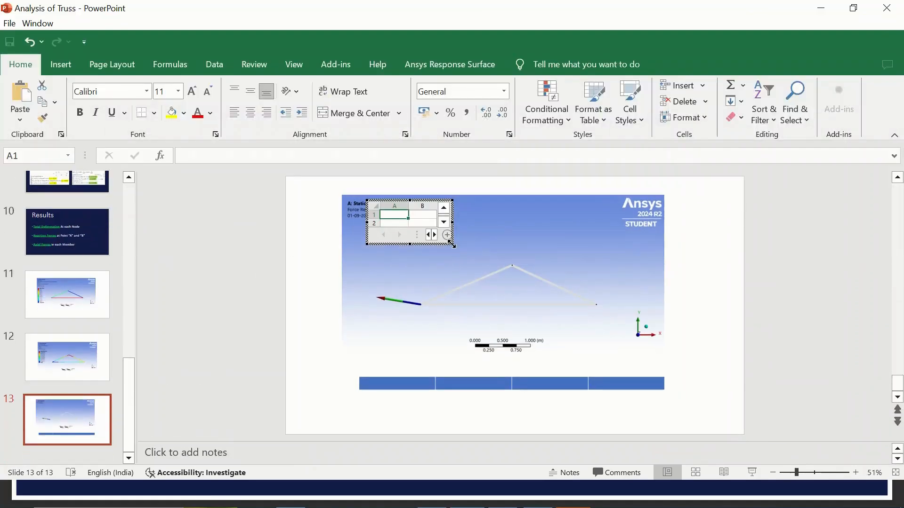
drag(452, 244, 694, 333)
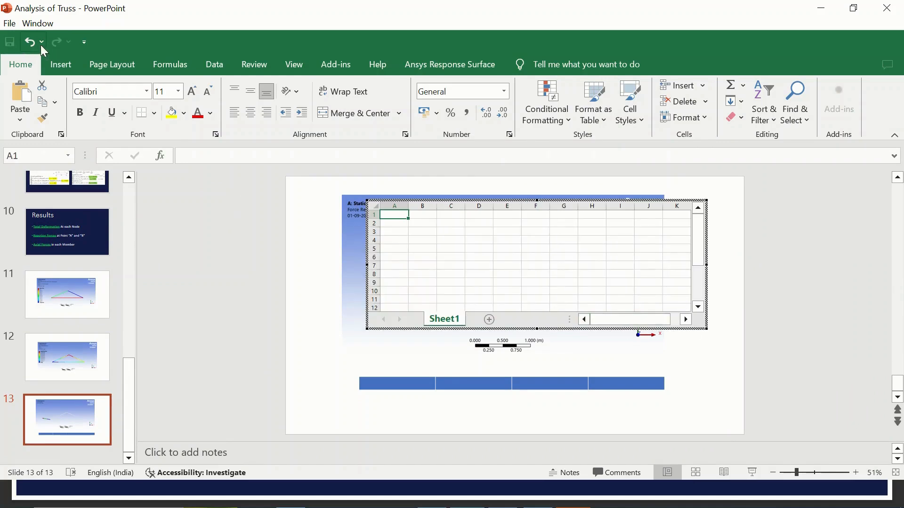
click(47, 62)
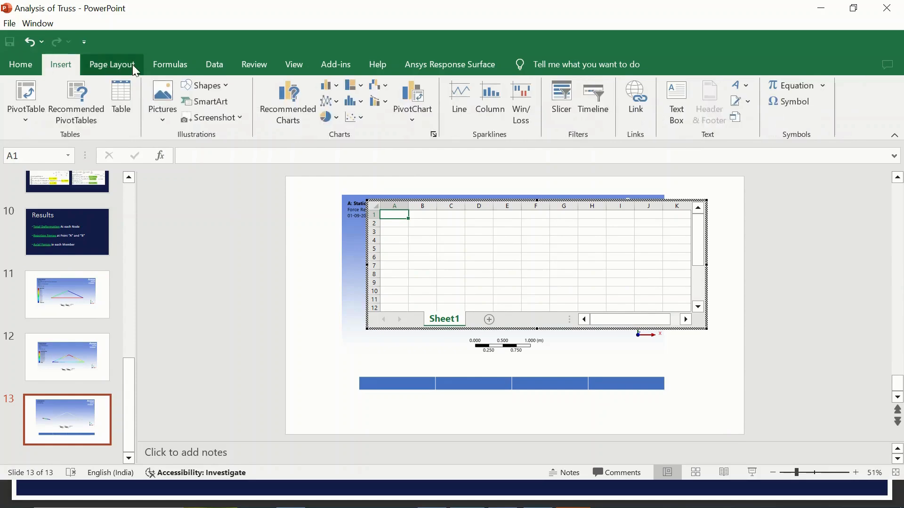
click(216, 63)
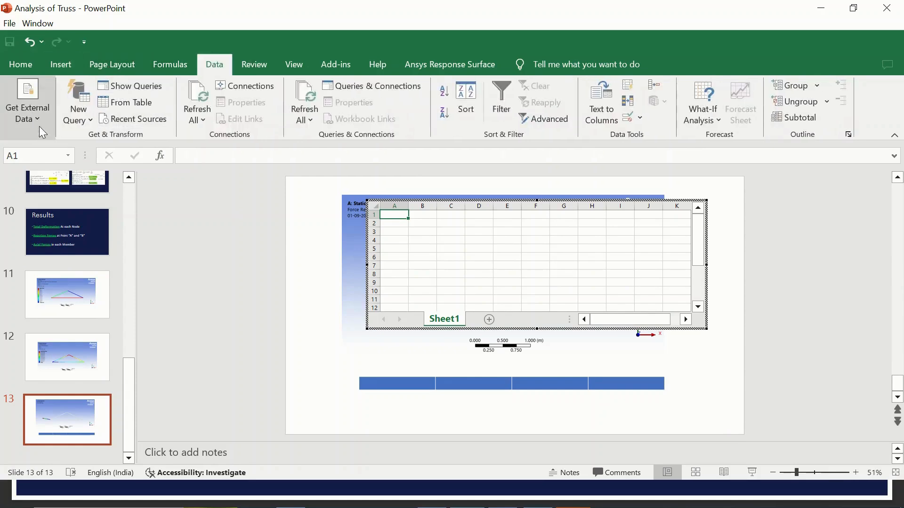
click(39, 125)
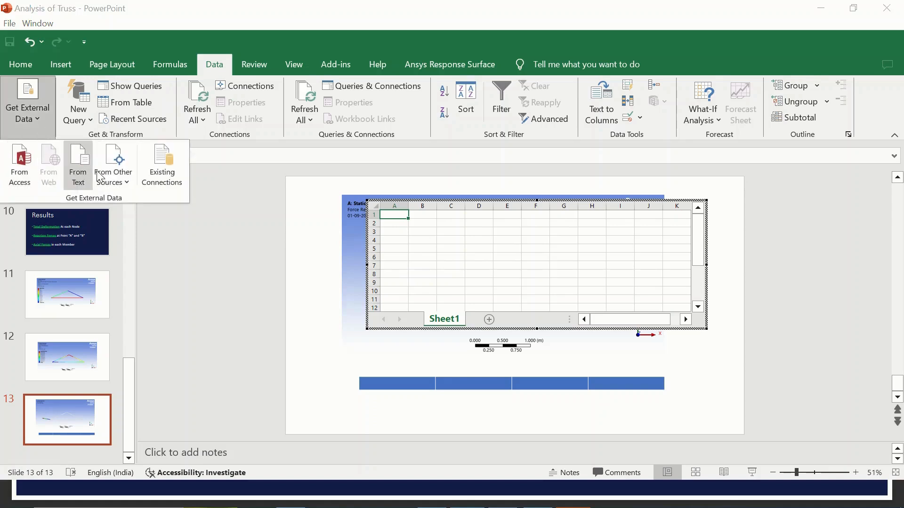
click(239, 135)
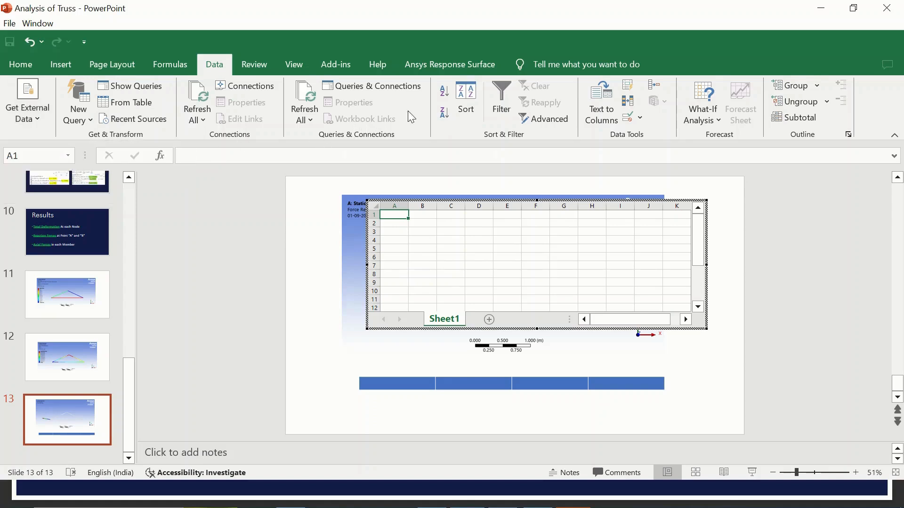
click(75, 69)
click(14, 65)
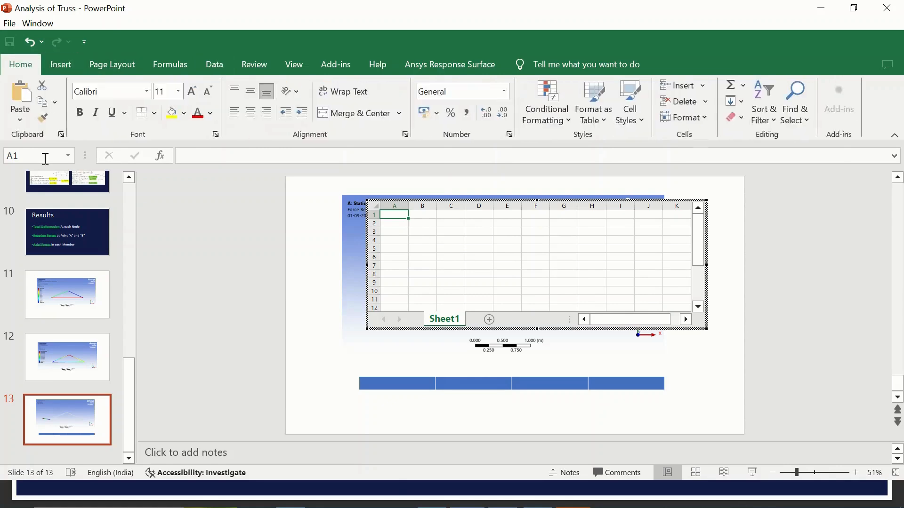
click(22, 115)
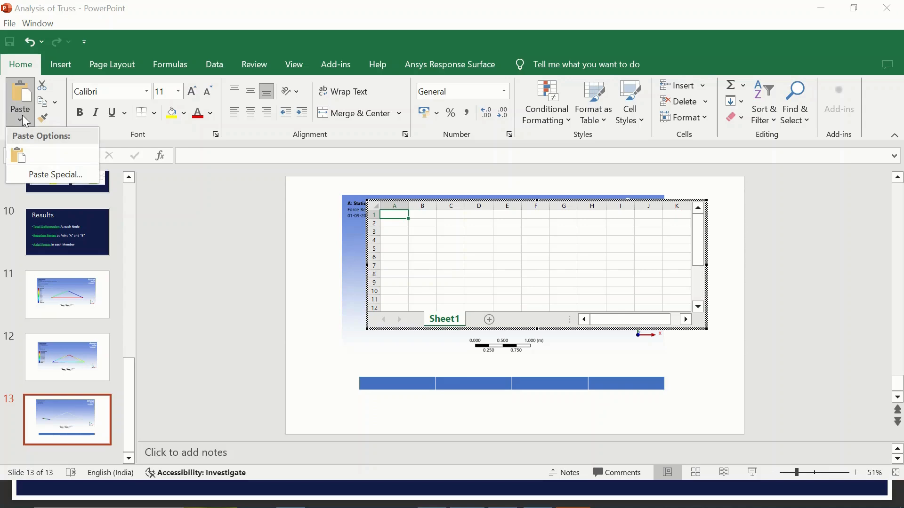
click(55, 89)
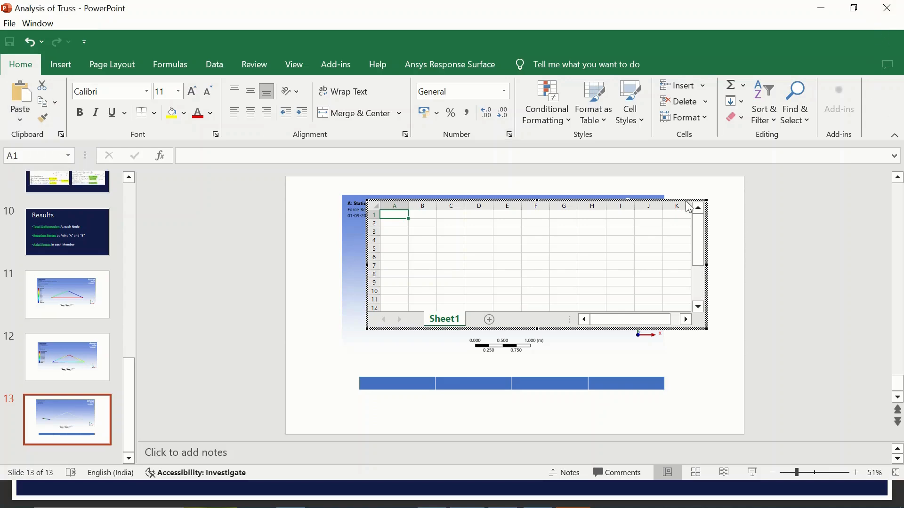
click(725, 235)
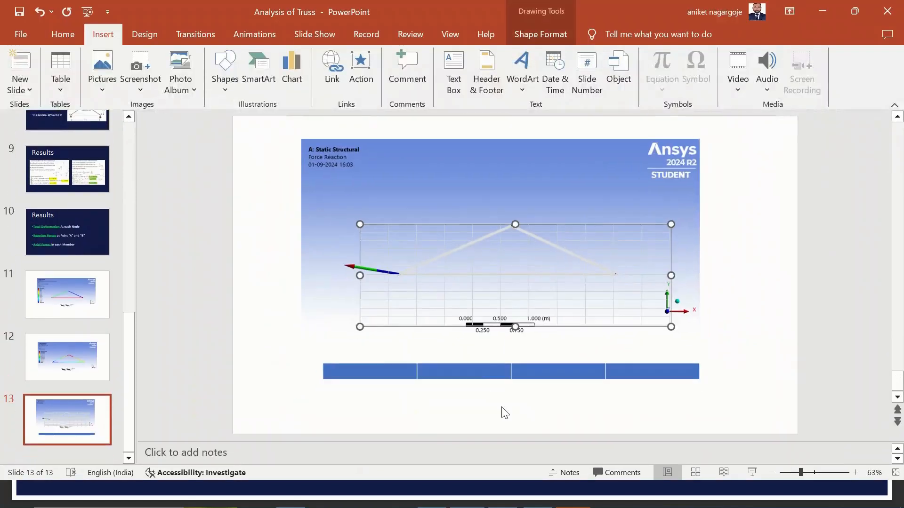
Minimize the open windows to reach Excel, move the RB workbook aside and bring the RA workbook to the front
click(471, 372)
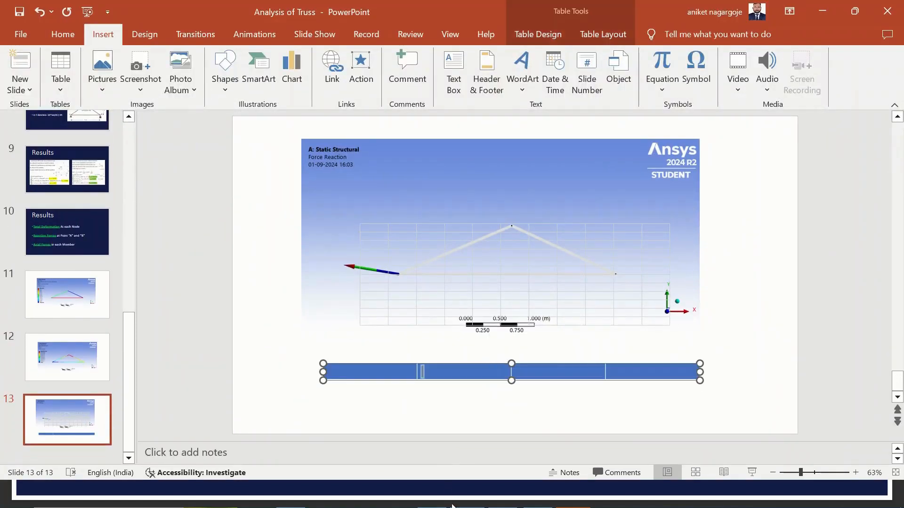
click(822, 10)
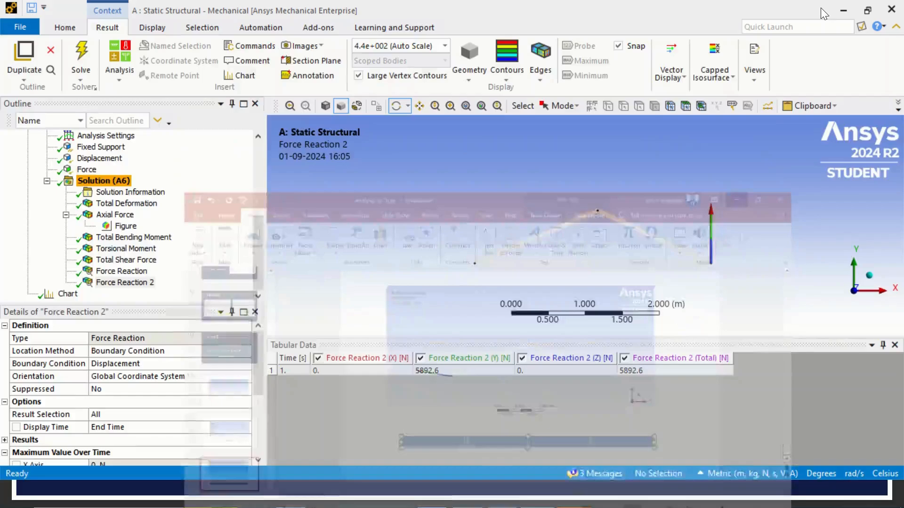
click(842, 9)
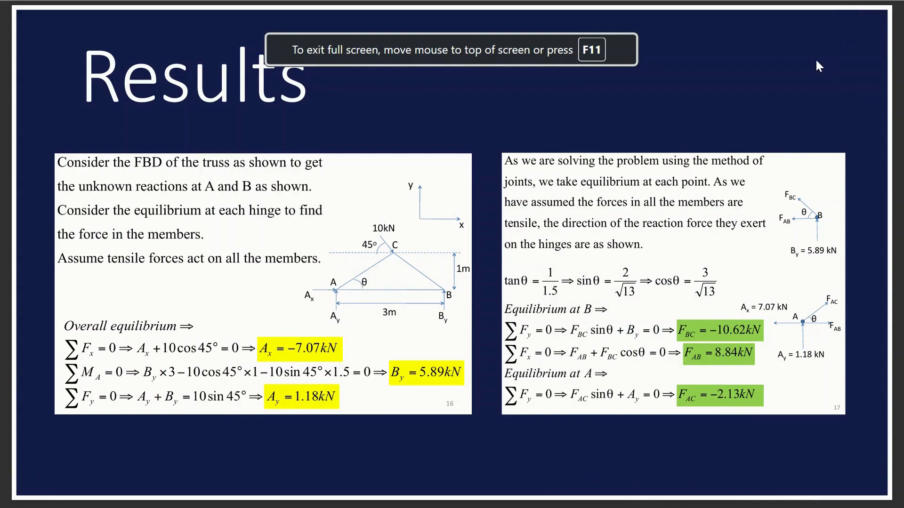
mouse_move(702, 0)
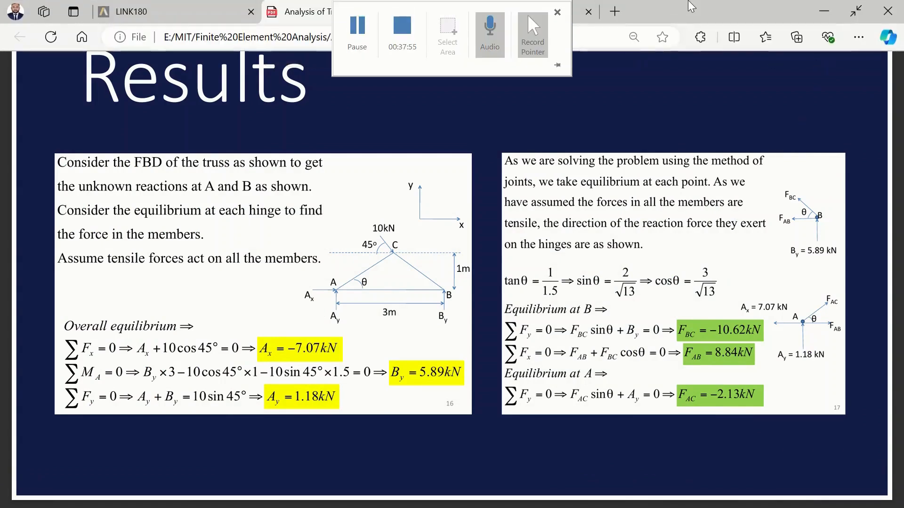
click(831, 16)
click(831, 16)
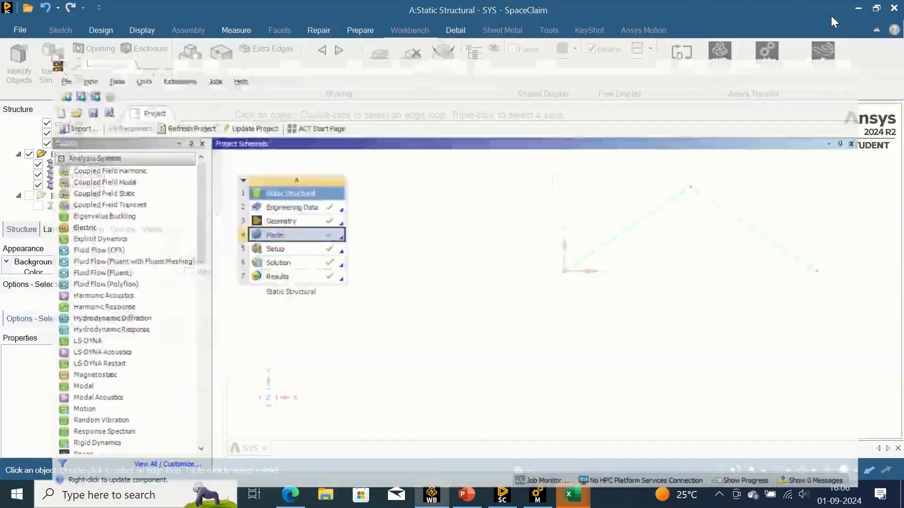
click(858, 7)
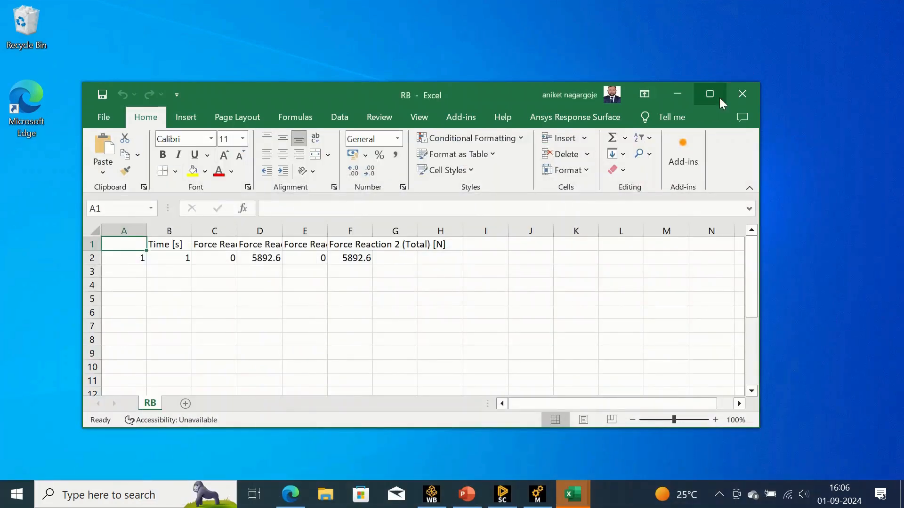
drag(487, 95, 558, 111)
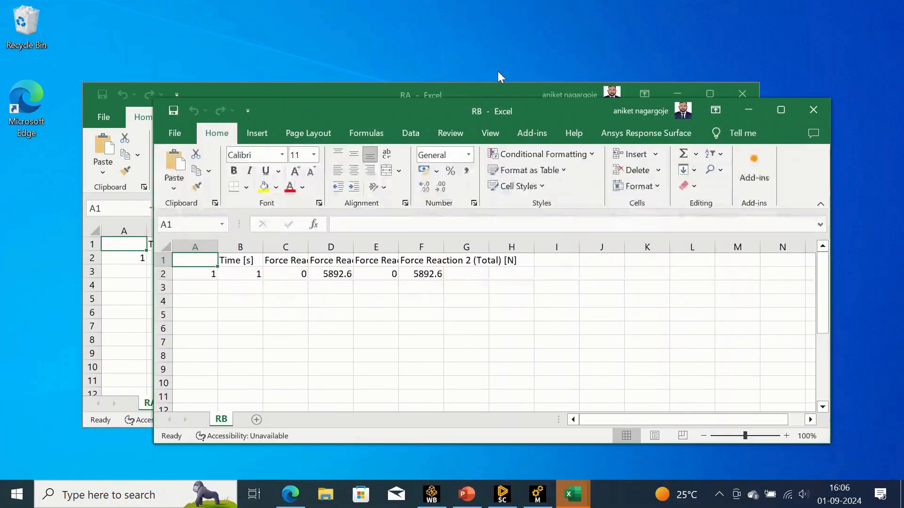
click(484, 91)
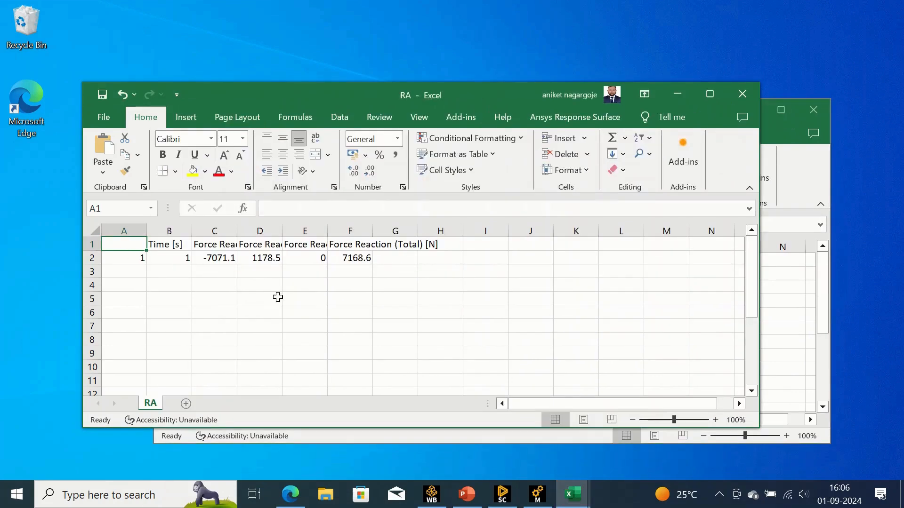
Autofit columns C to F in the RA workbook and copy the range A1:F2
double_click(373, 230)
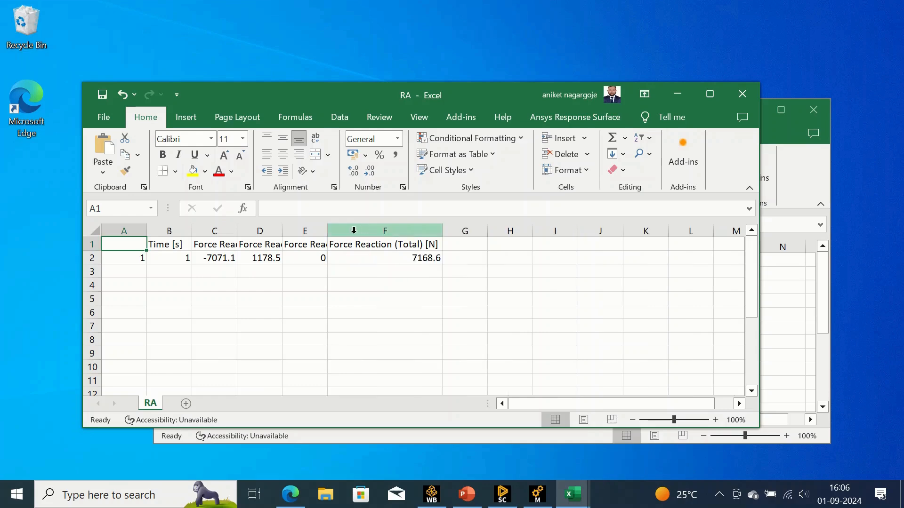
double_click(328, 231)
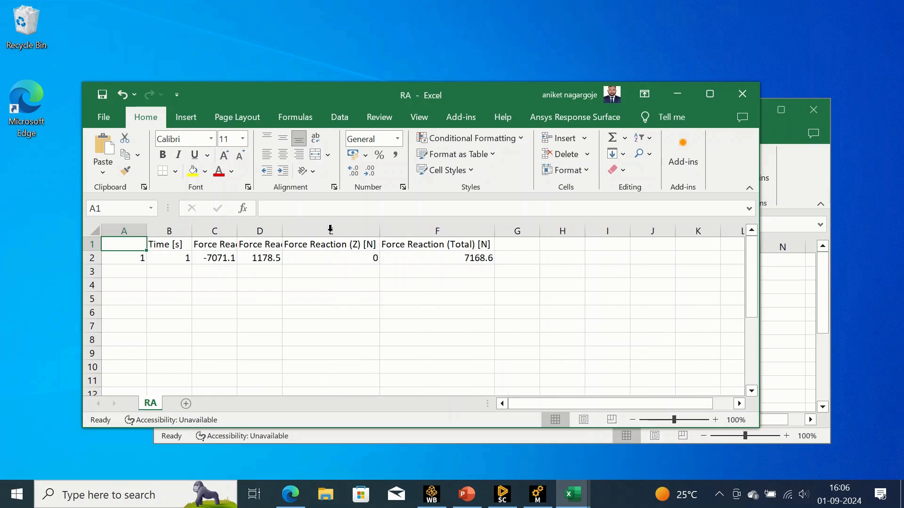
double_click(283, 230)
double_click(237, 231)
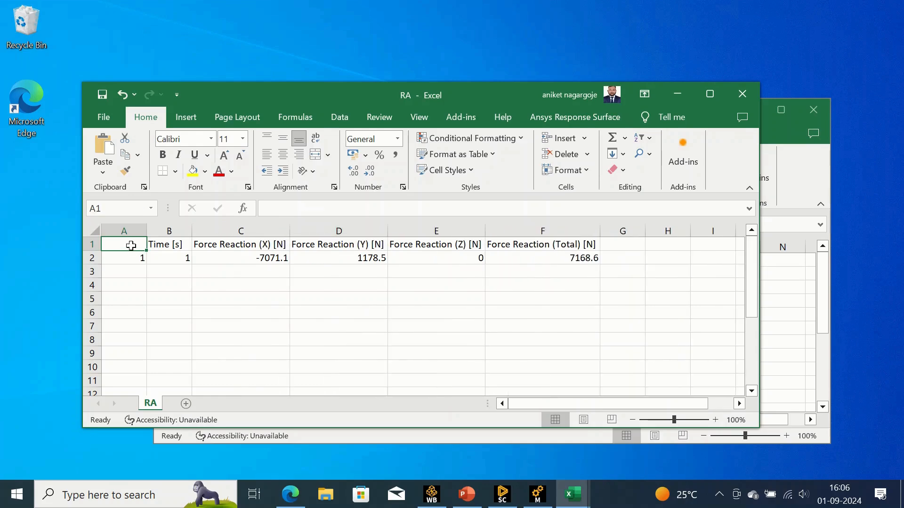
drag(129, 242, 536, 257)
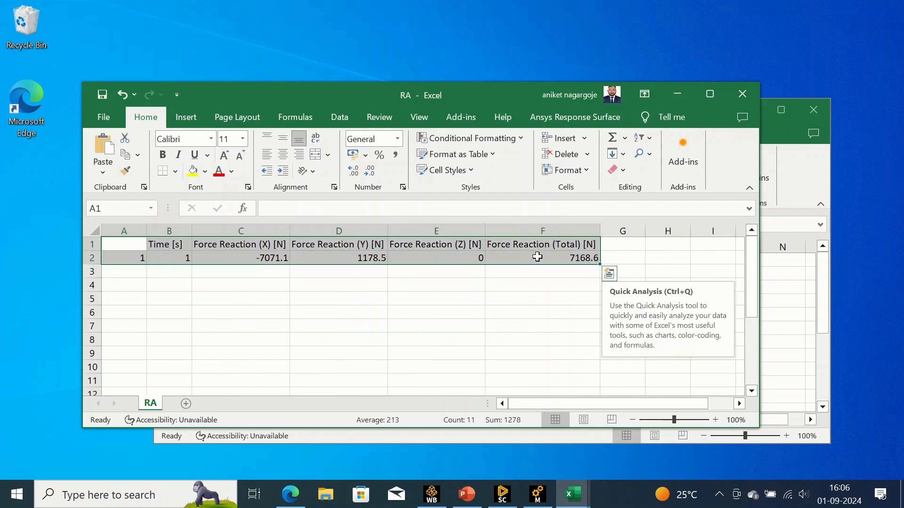
key(ctrl+c)
Switch to PowerPoint and delete the embedded spreadsheet and the empty four-column table from slide 13
click(467, 494)
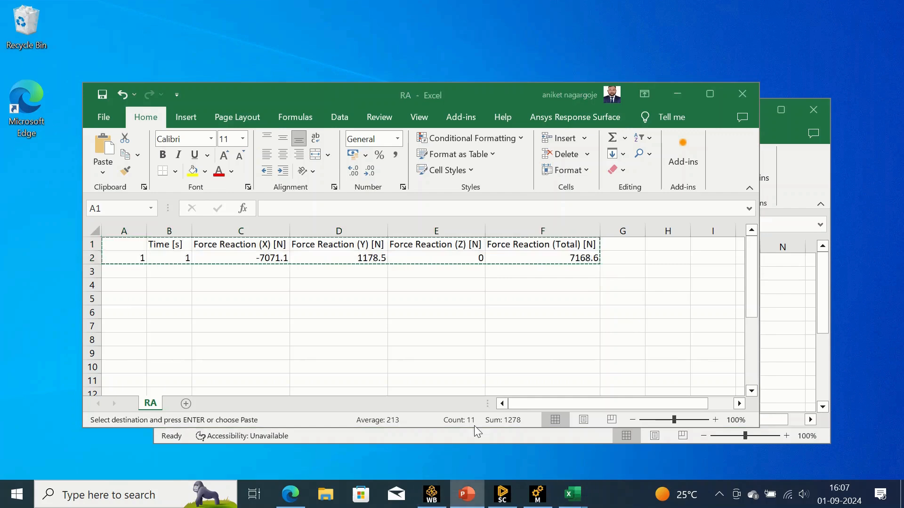
click(435, 254)
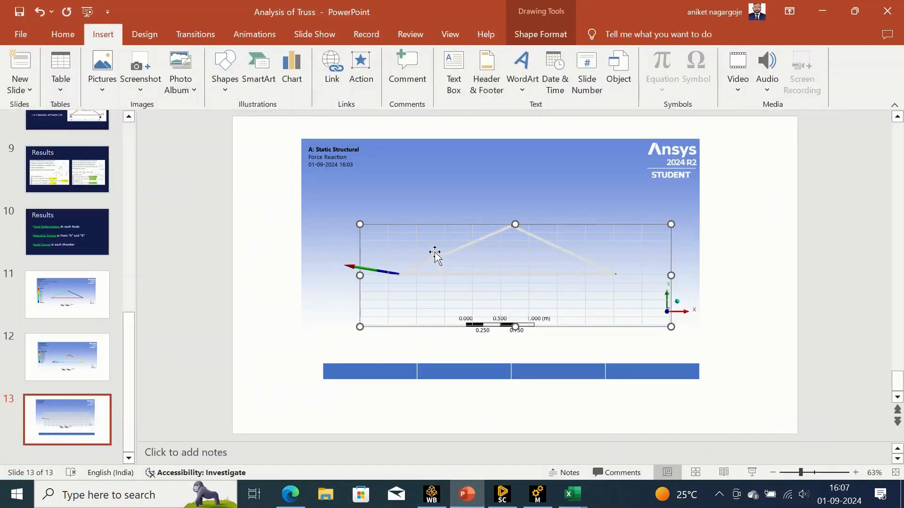
click(418, 363)
key(Delete)
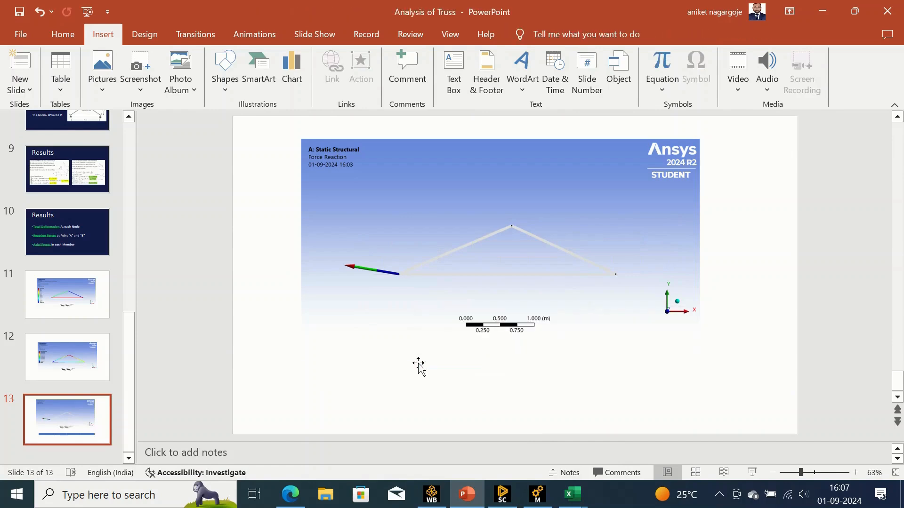
Paste the copied reaction data onto slide 13, move it below the Force Reaction picture and duplicate the slide
key(ctrl+v)
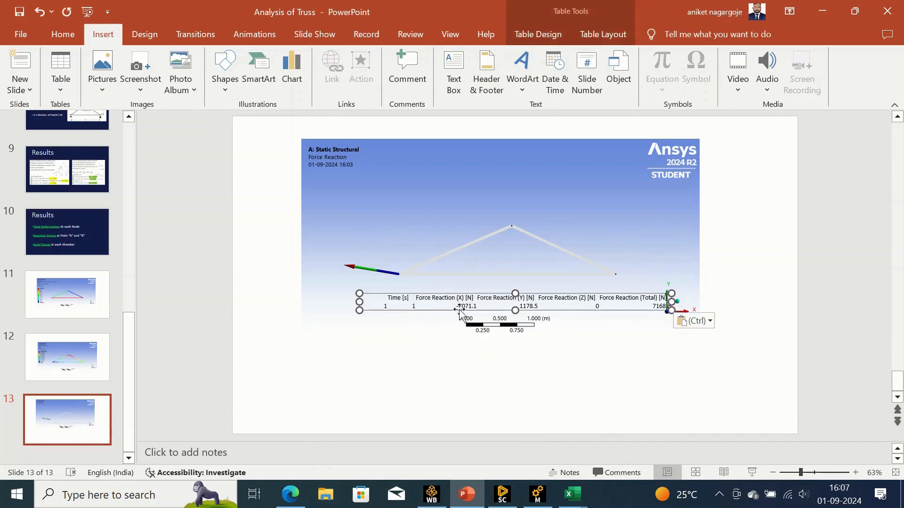
drag(467, 297, 453, 343)
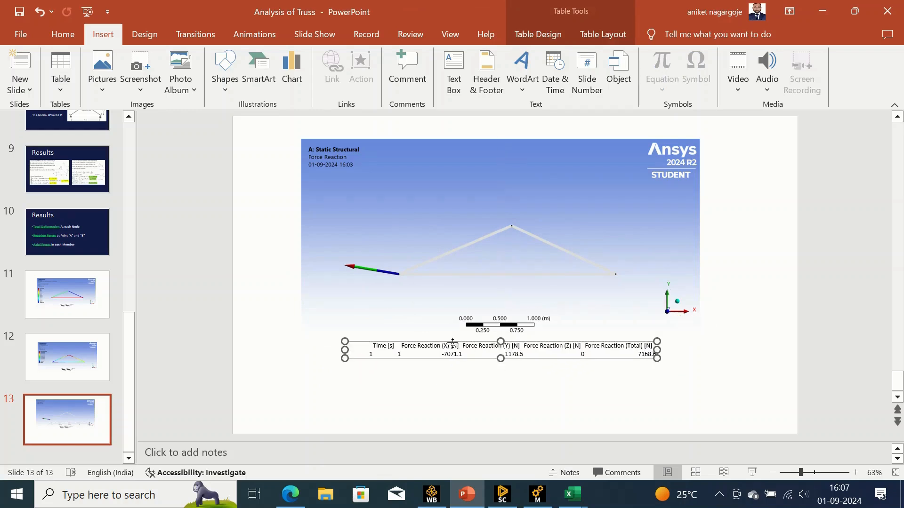
click(571, 426)
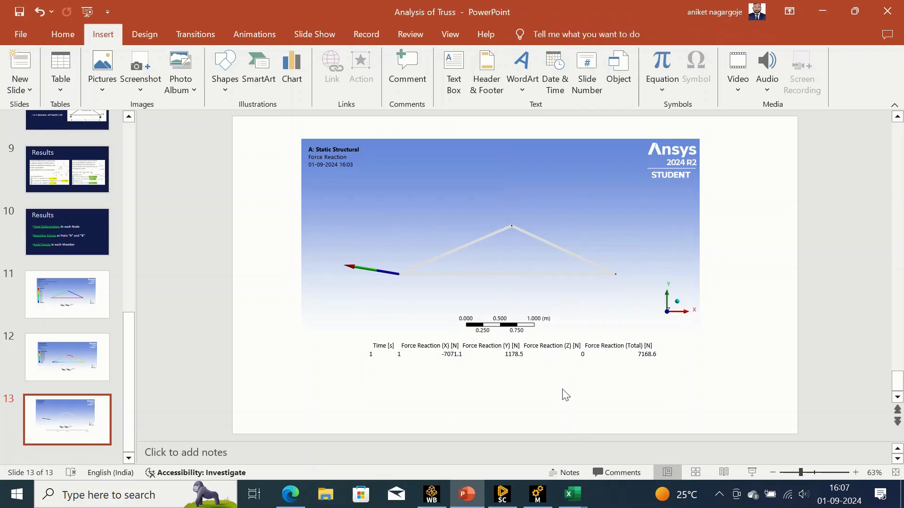
right_click(95, 418)
click(146, 259)
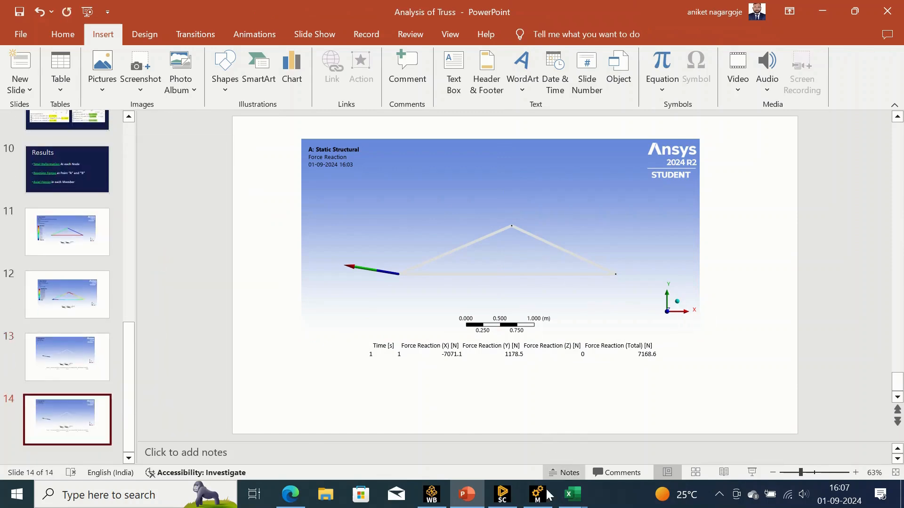
Switch to Ansys Mechanical, display Force Reaction 2 in a taller graphics view and copy its image to the clipboard
click(431, 494)
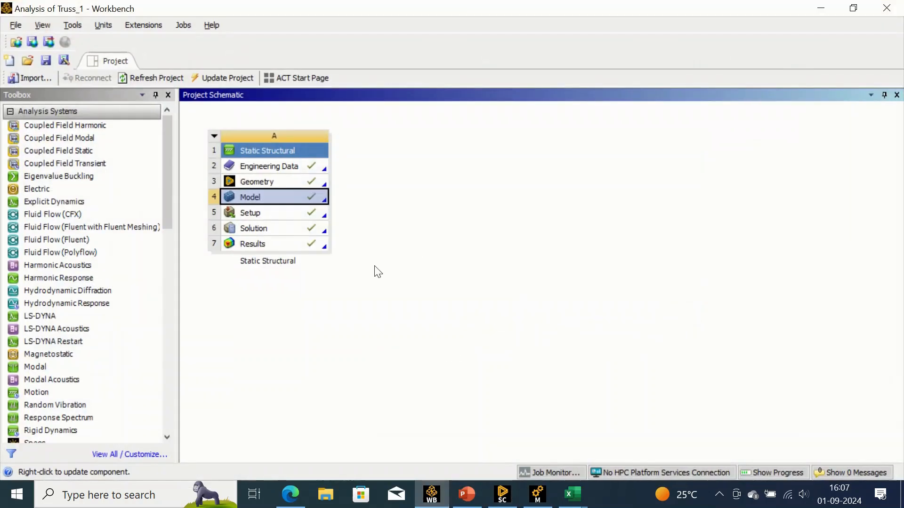
click(538, 494)
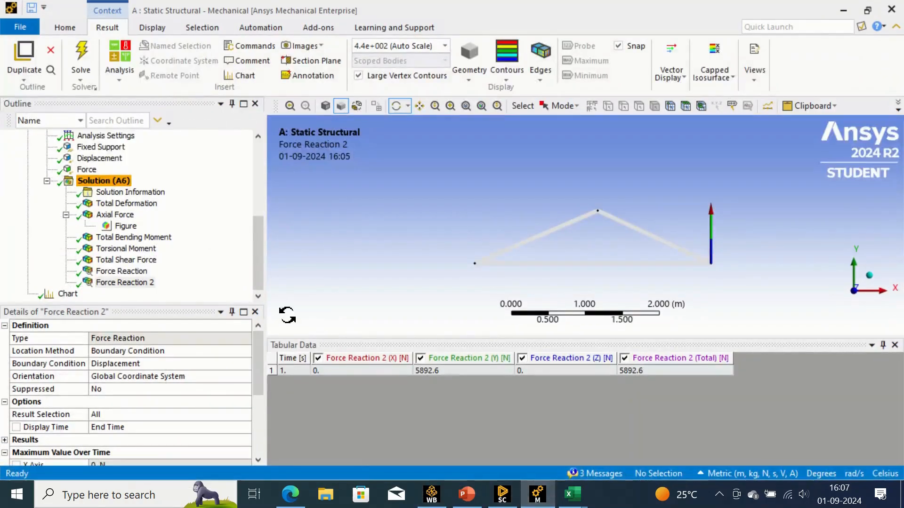
click(112, 285)
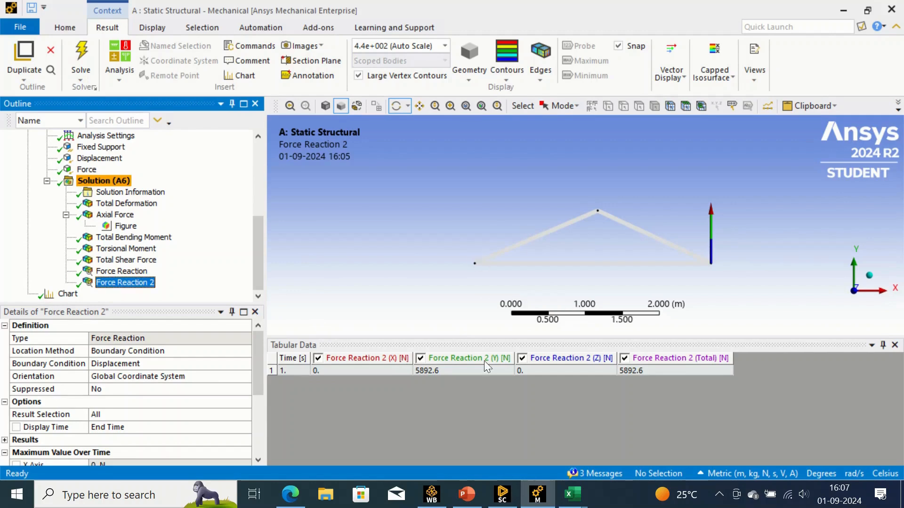
drag(508, 335, 503, 398)
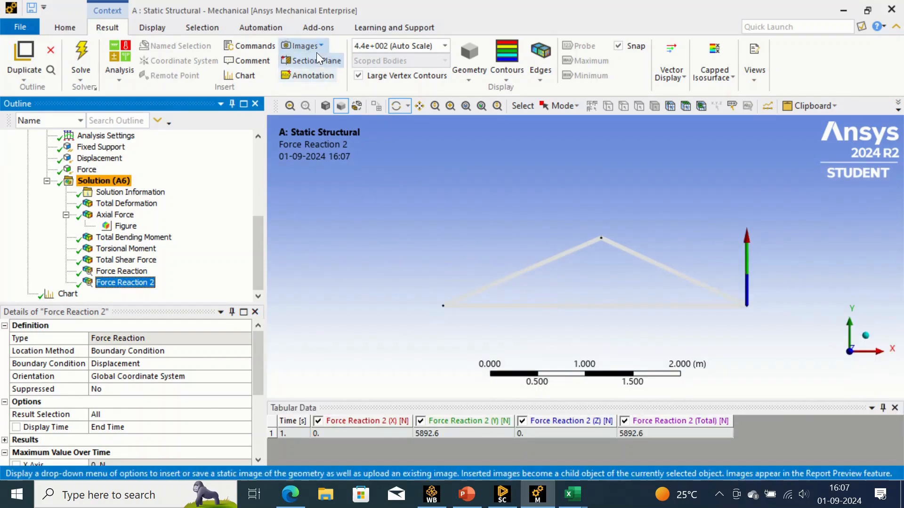
click(302, 46)
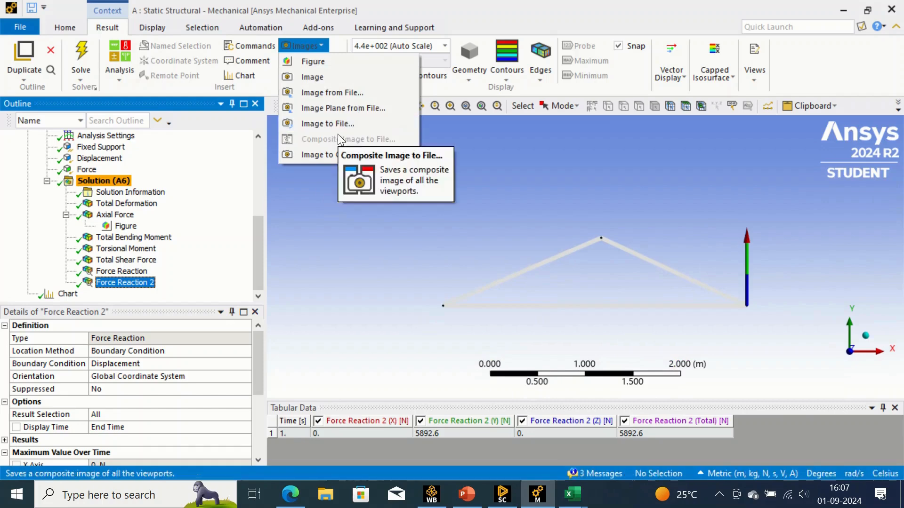
click(334, 154)
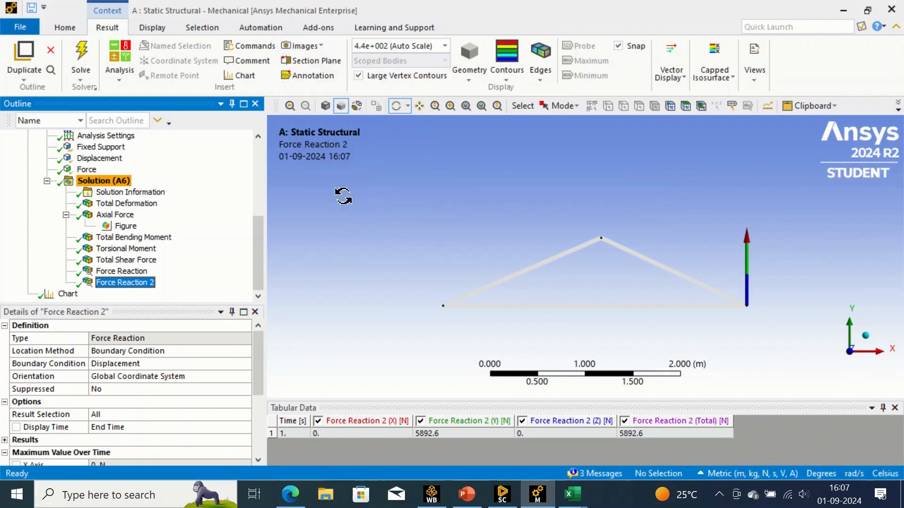
Switch to PowerPoint, replace slide 14's picture with the copied Force Reaction 2 image placed near the slide's upper edge, and delete the duplicated data table
key(alt+Tab)
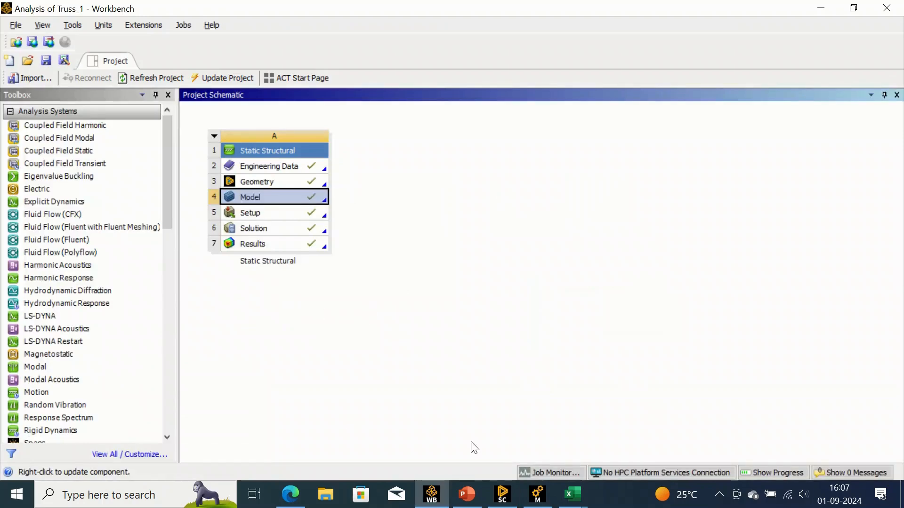
click(467, 494)
click(73, 422)
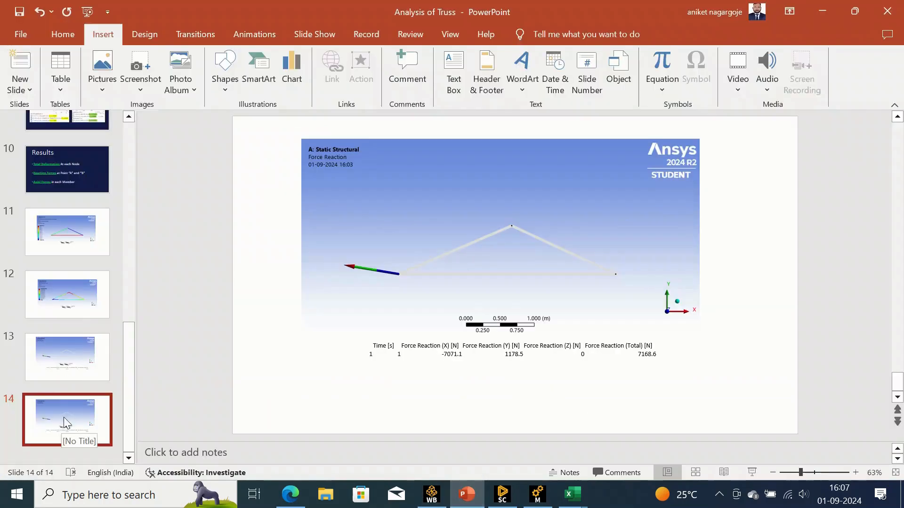
click(90, 363)
click(89, 430)
click(495, 273)
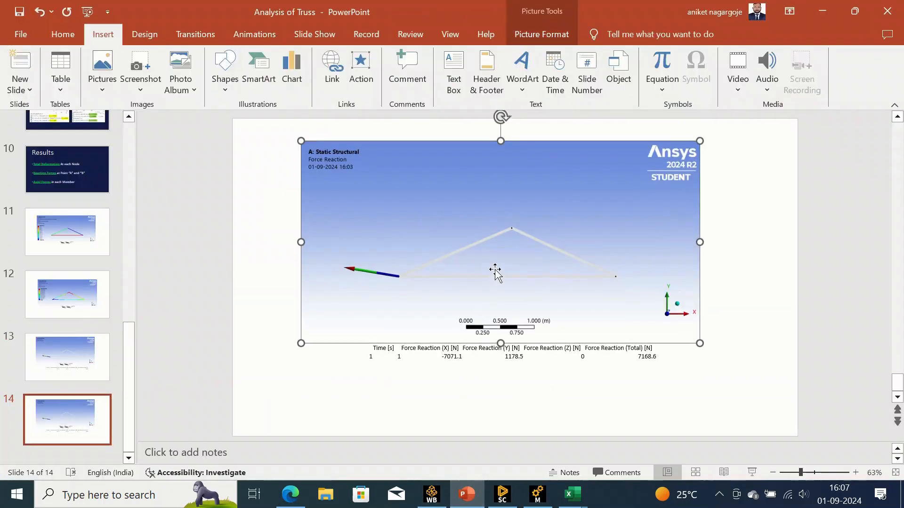
key(Delete)
key(ctrl+v)
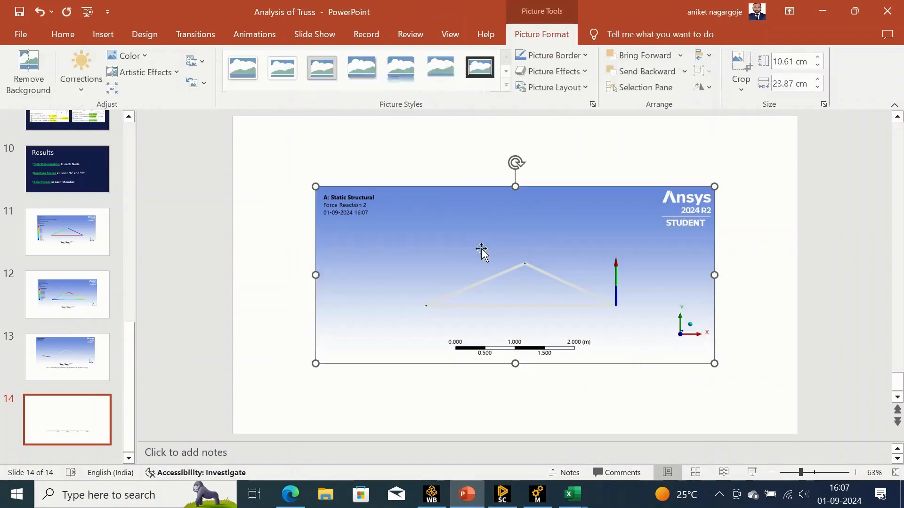
drag(523, 213, 528, 234)
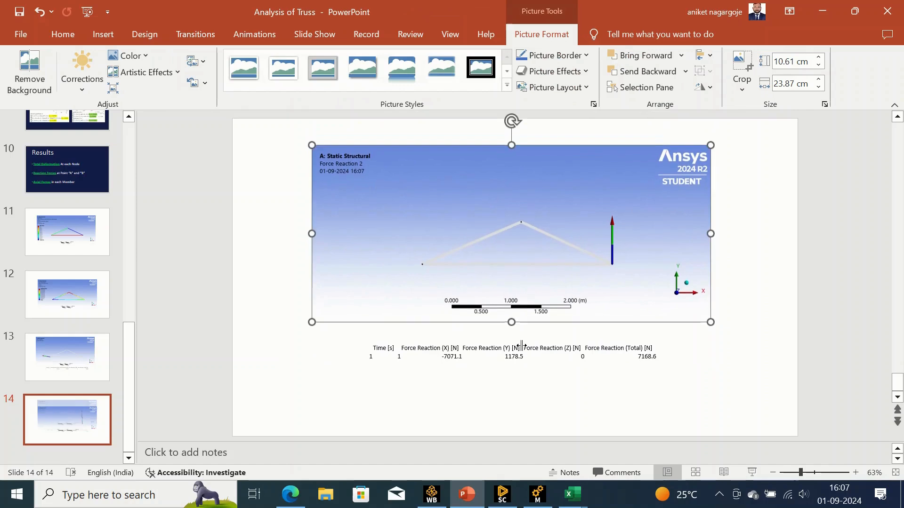
click(520, 341)
key(Delete)
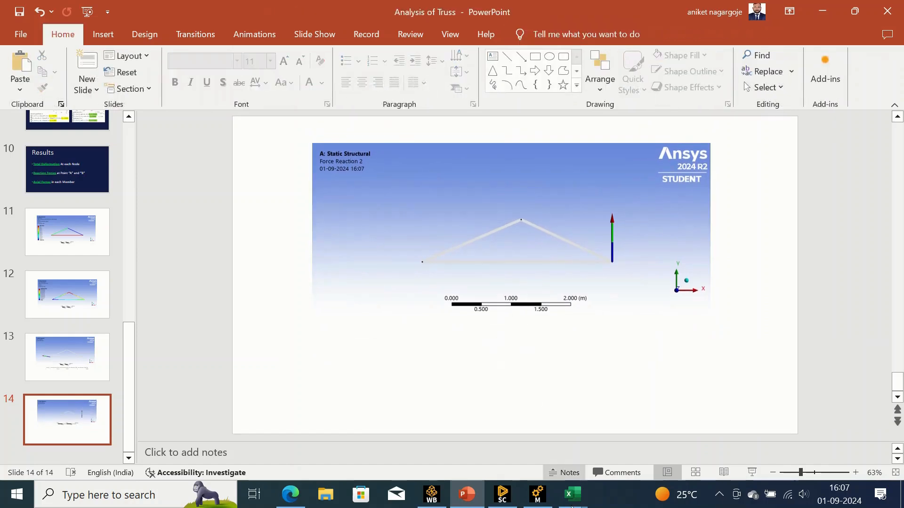
Switch to the RB workbook in Excel and autofit the widths of columns A through G to their contents
click(636, 454)
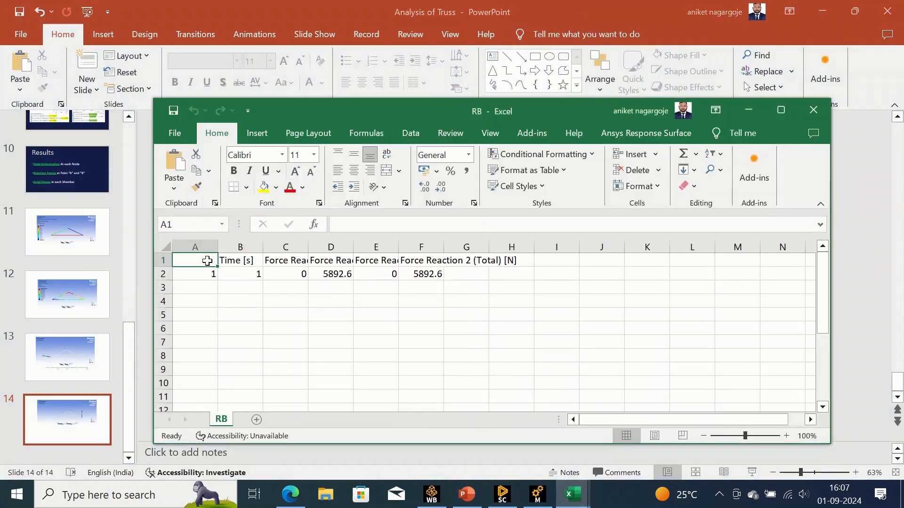
double_click(262, 246)
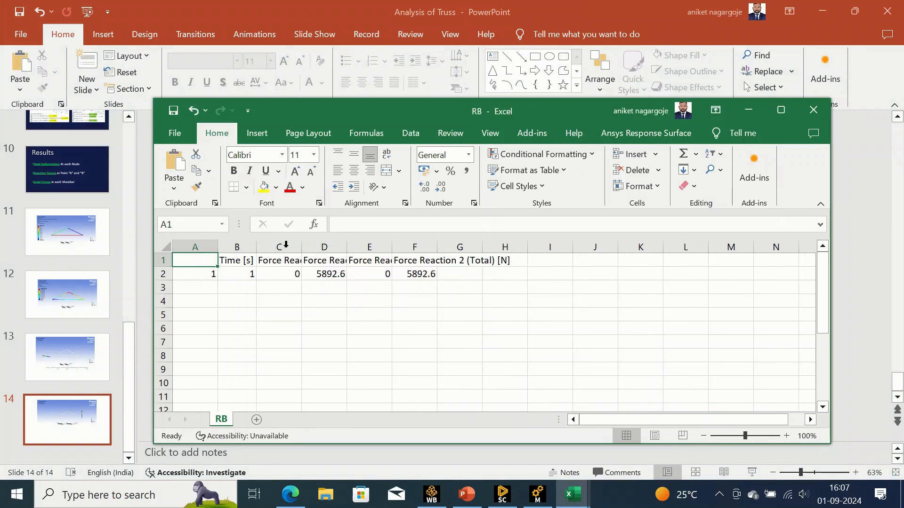
drag(239, 248, 462, 252)
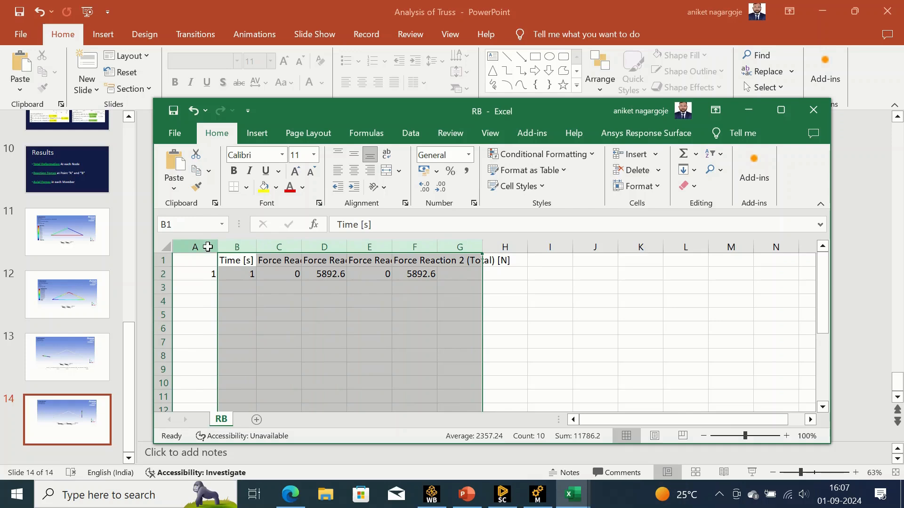
drag(196, 248, 479, 253)
double_click(481, 246)
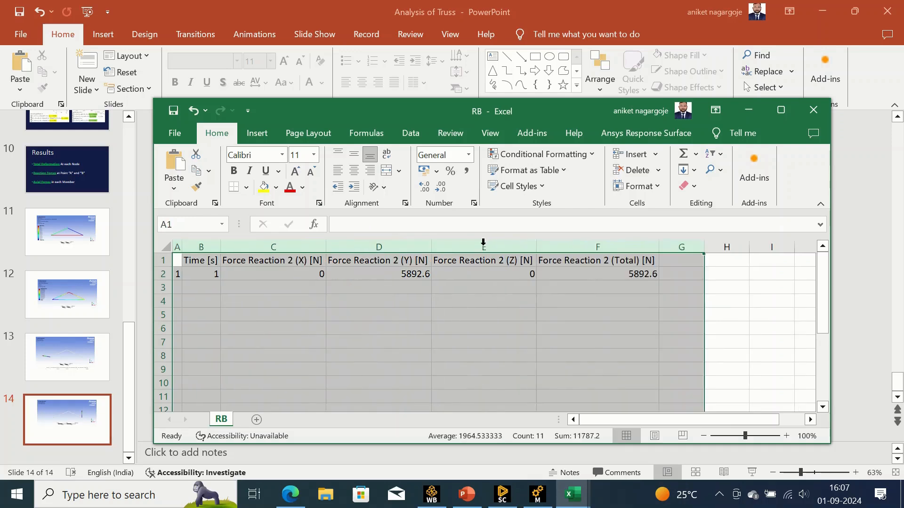
Copy the reaction data in A1:F2, switch to PowerPoint and paste it onto slide 14 below the Force Reaction 2 picture
click(222, 265)
drag(630, 278, 177, 252)
key(ctrl+c)
click(466, 494)
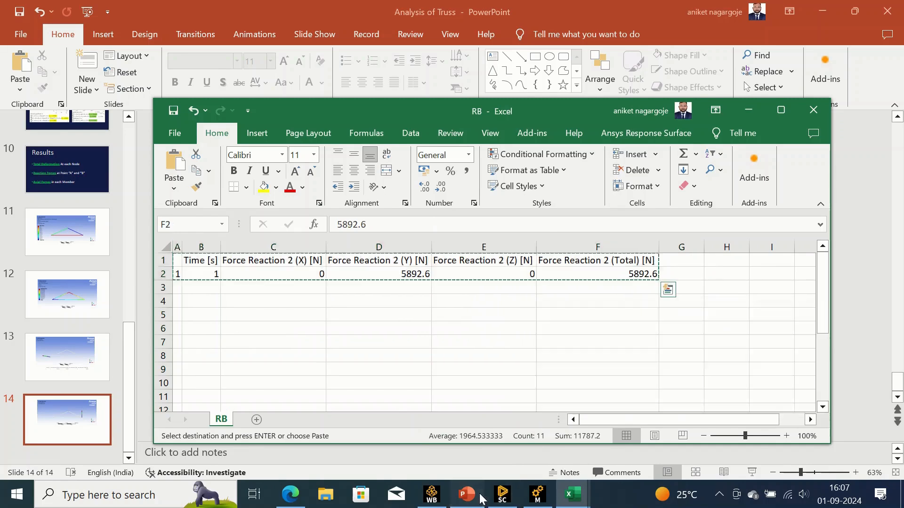
key(ctrl+v)
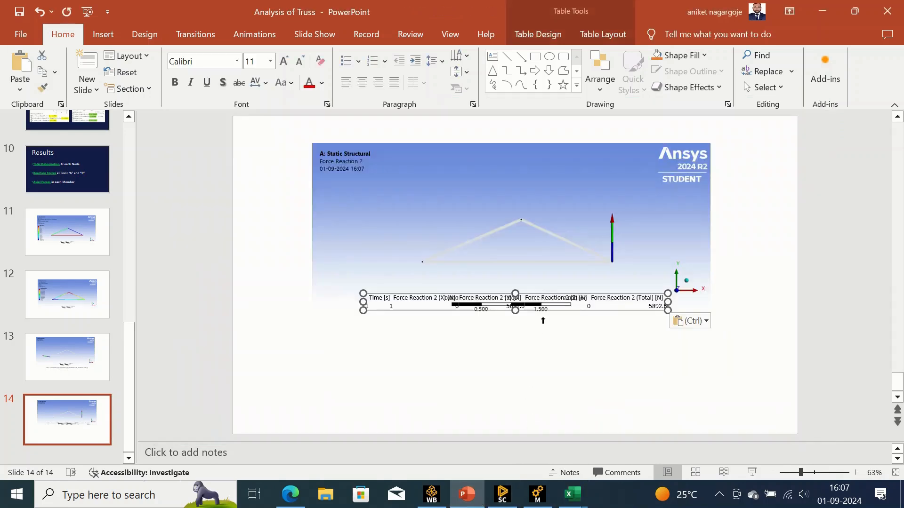
drag(544, 310, 542, 350)
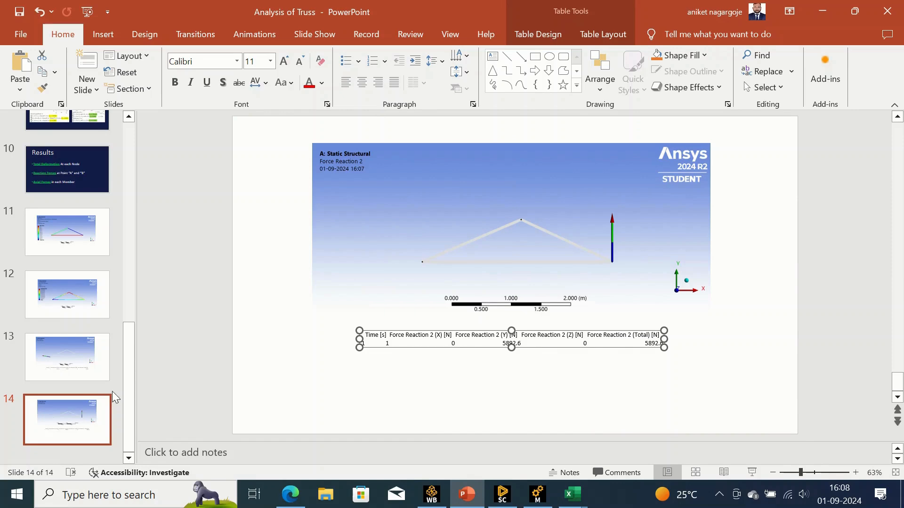
Review the presentation's opening slides from the title through Material Properties and switch to Ansys Workbench
drag(125, 380, 144, 151)
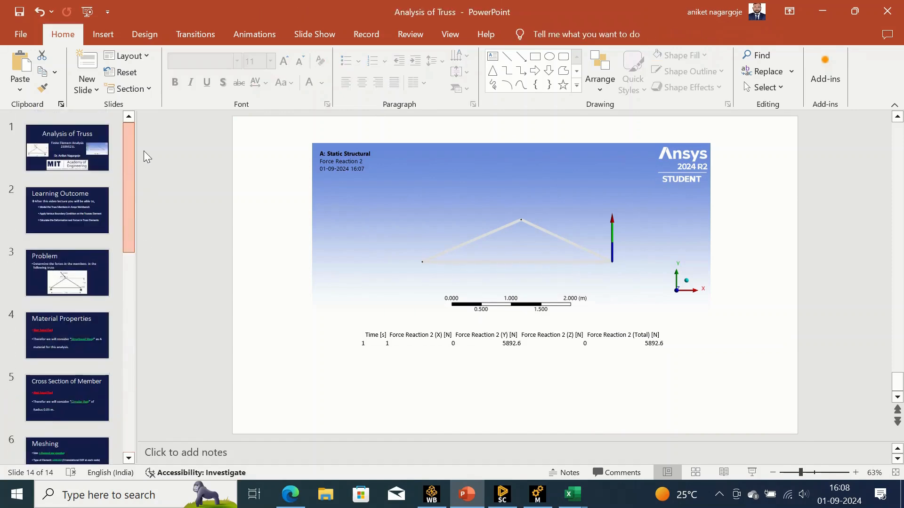
click(100, 150)
click(88, 214)
click(87, 269)
click(90, 327)
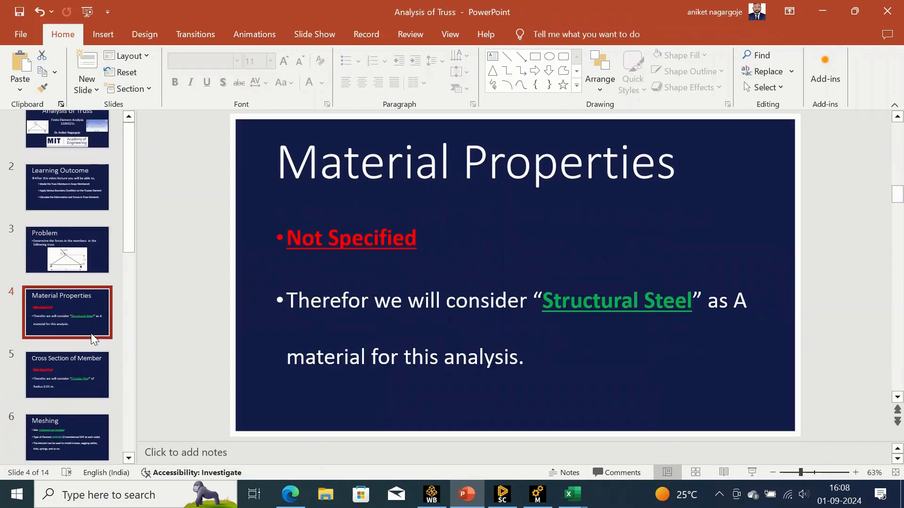
click(432, 494)
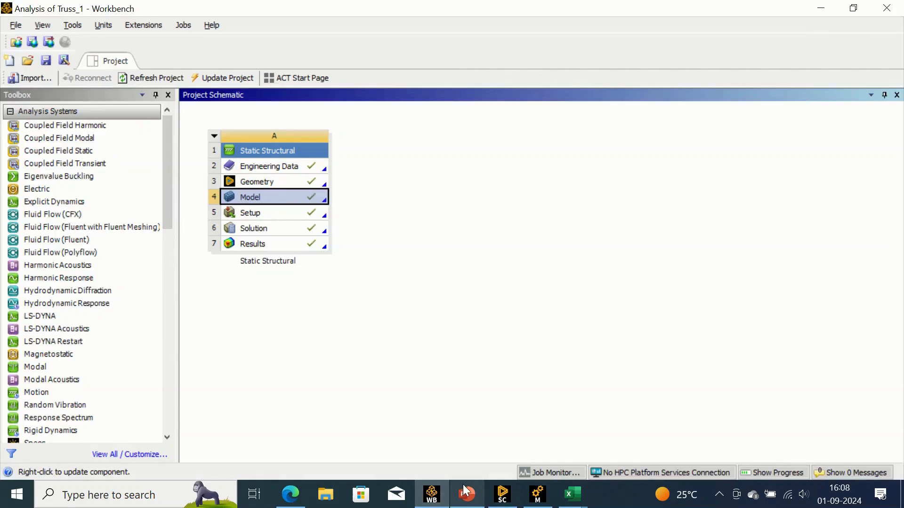